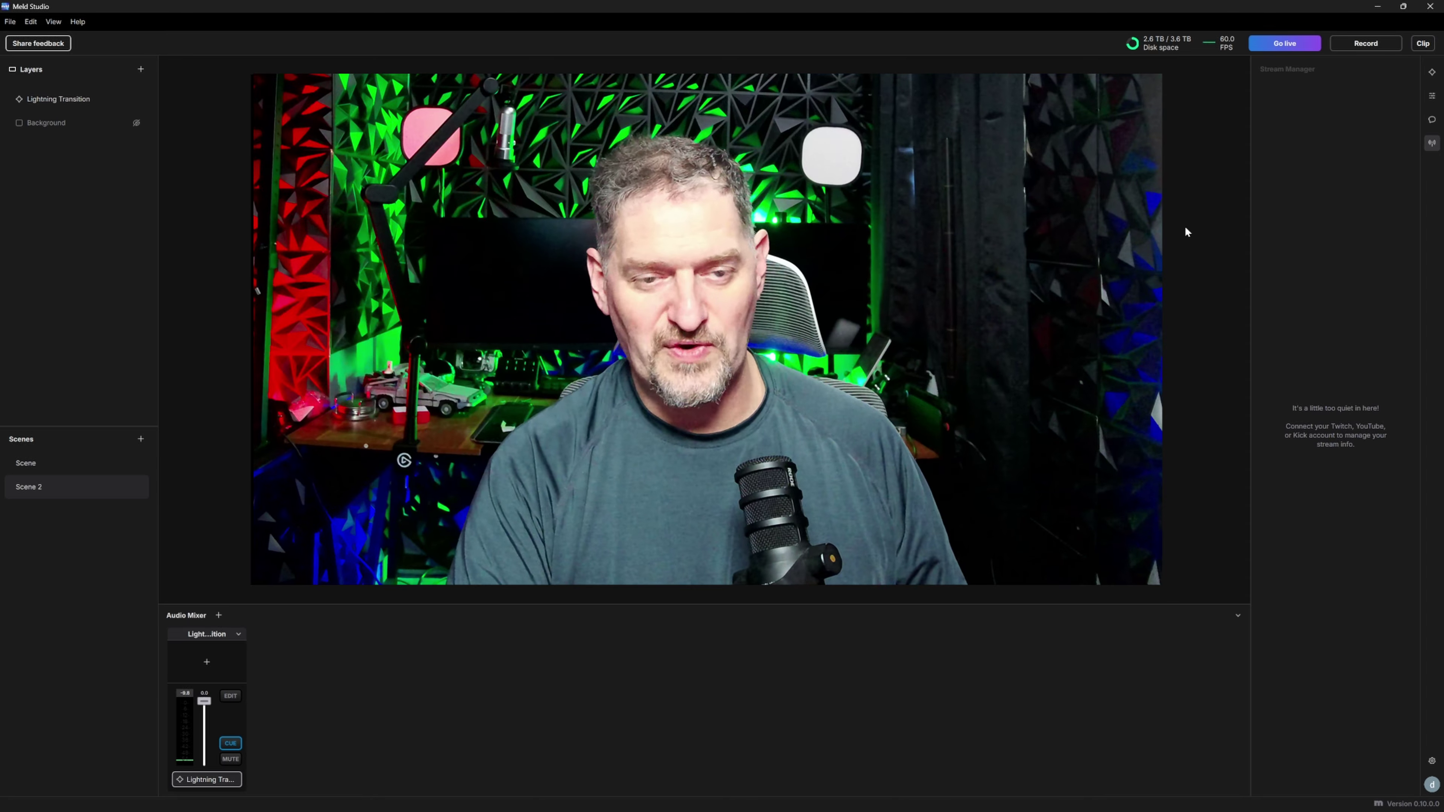
- Add a new TikTok destination to the stream outputs
click(1433, 95)
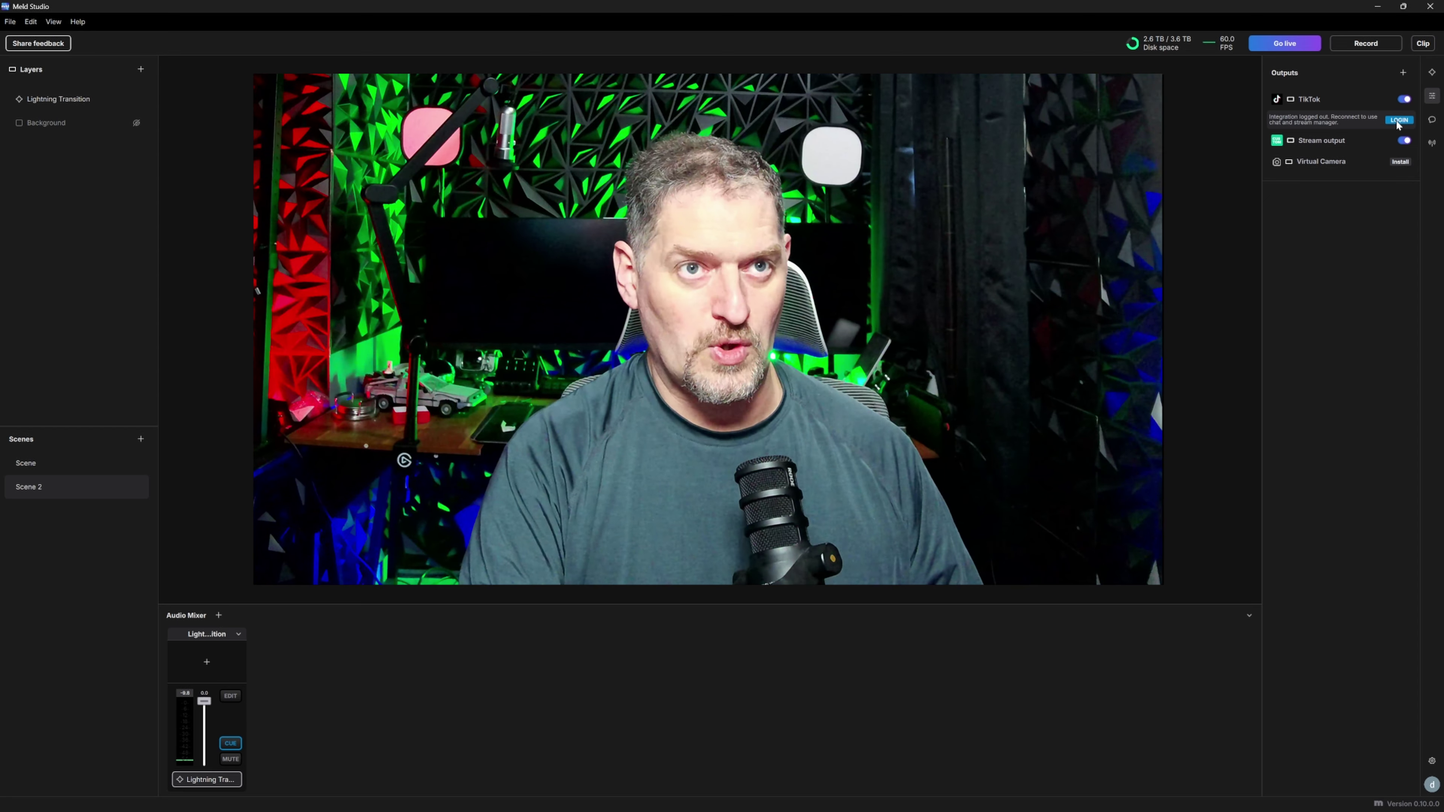
click(1403, 73)
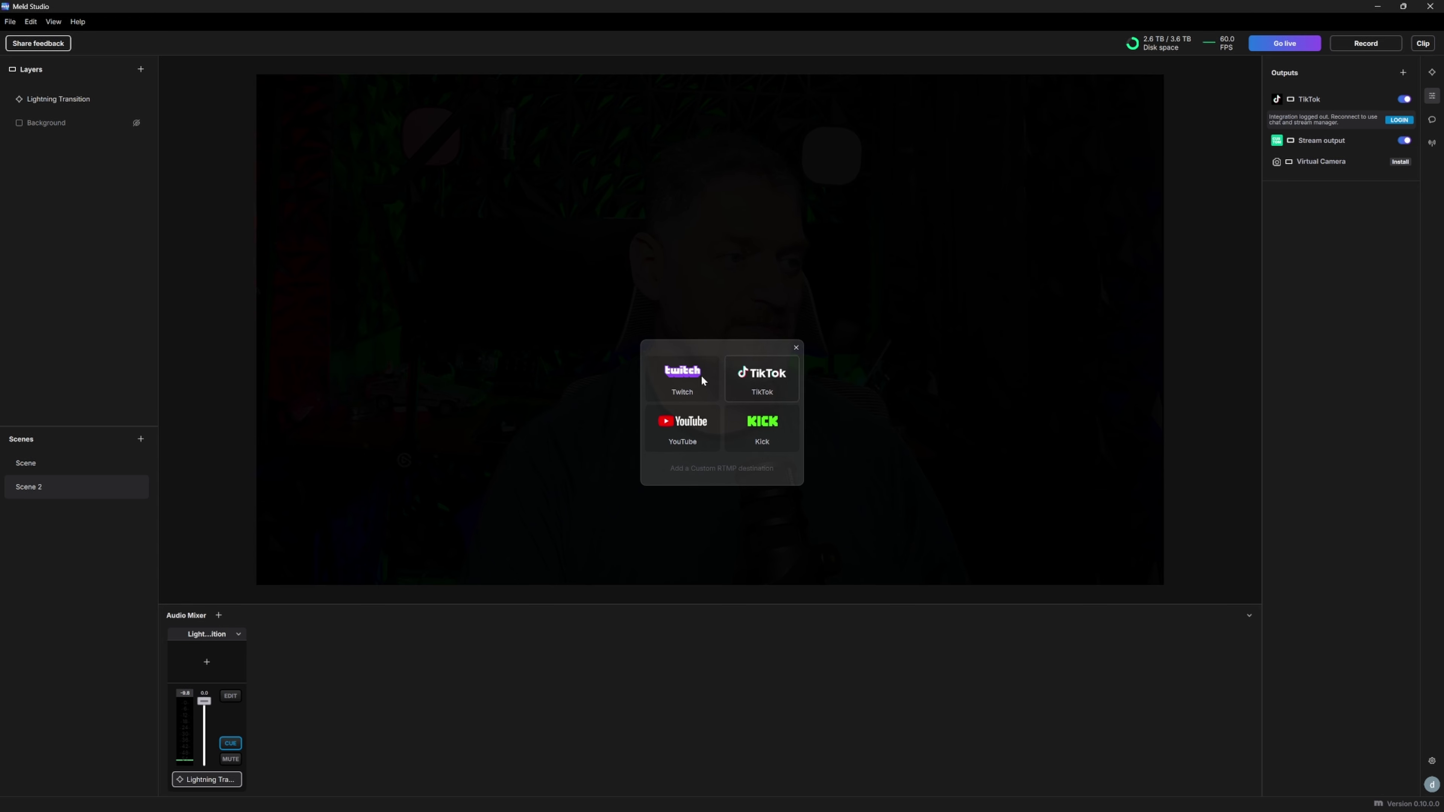
click(768, 383)
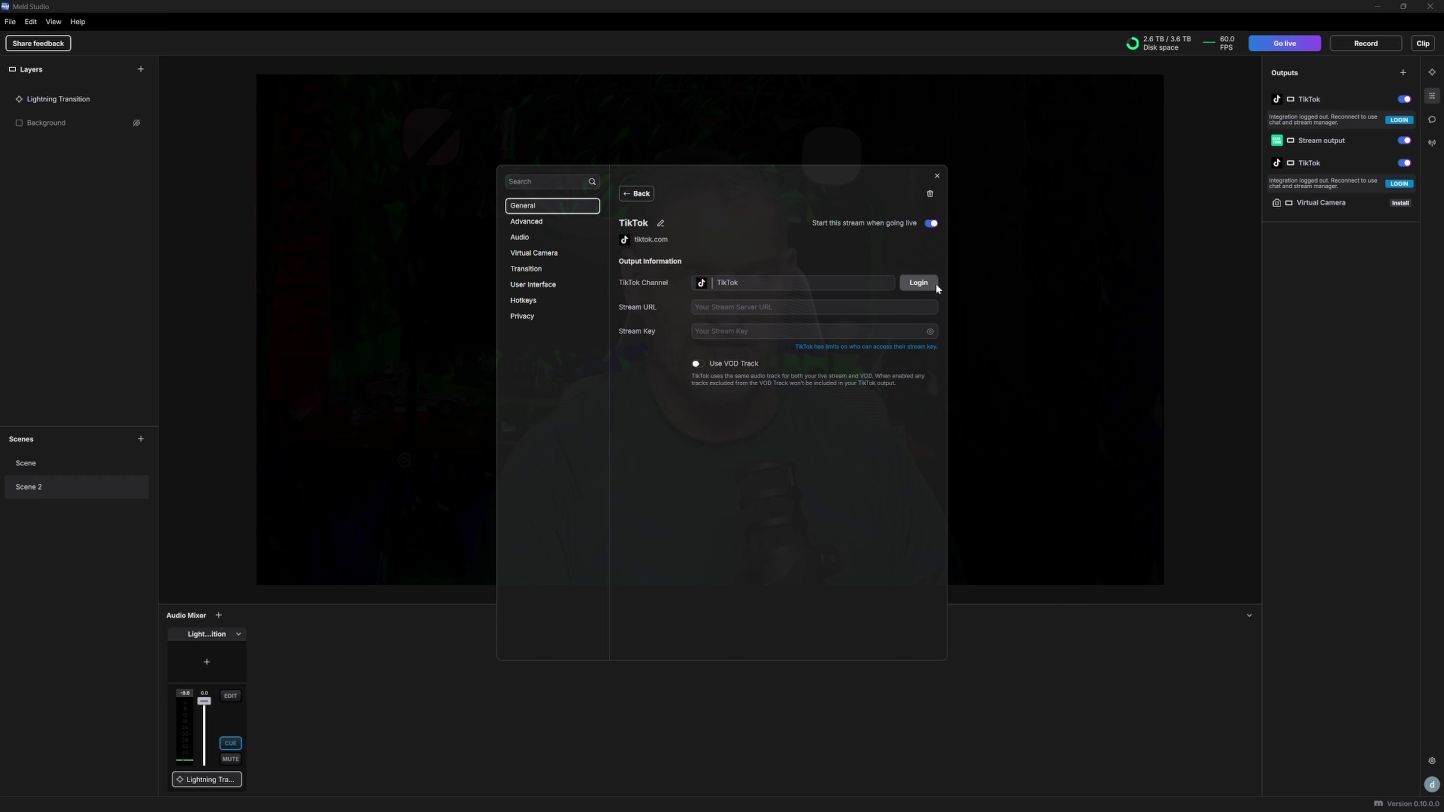
- Examine the Stream URL and Stream Key fields of the new TikTok output and close its settings
click(762, 308)
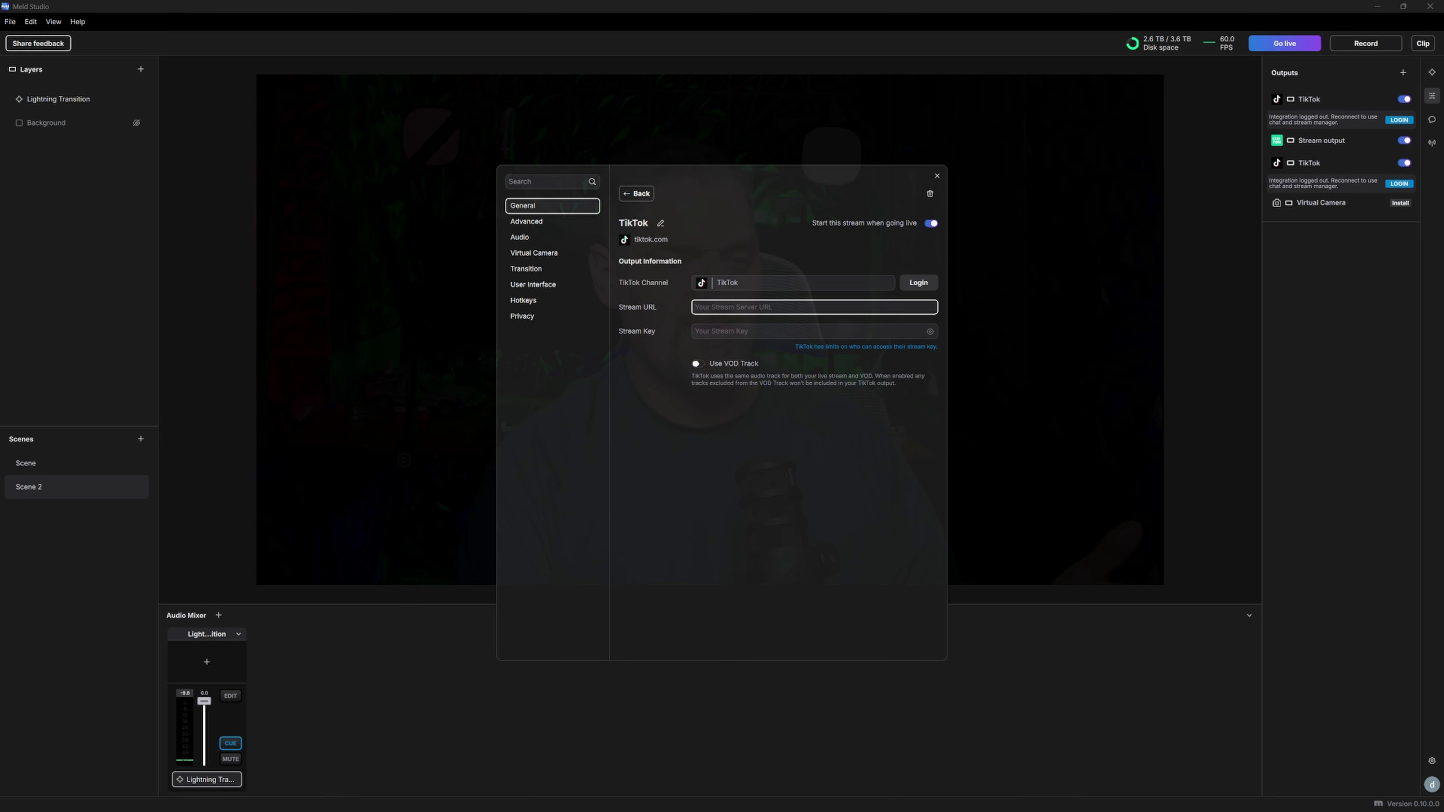
key(Tab)
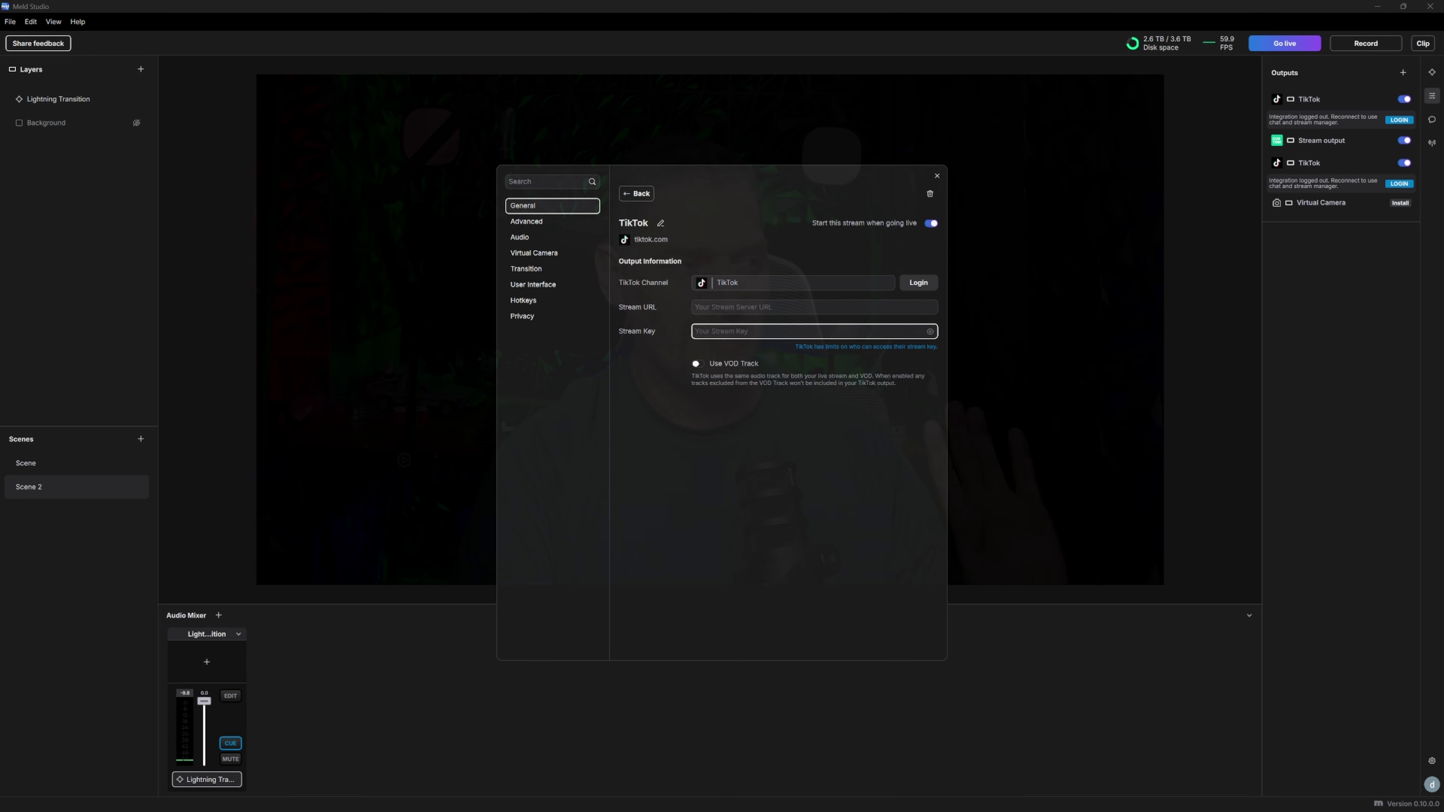
key(shift+Tab)
click(800, 258)
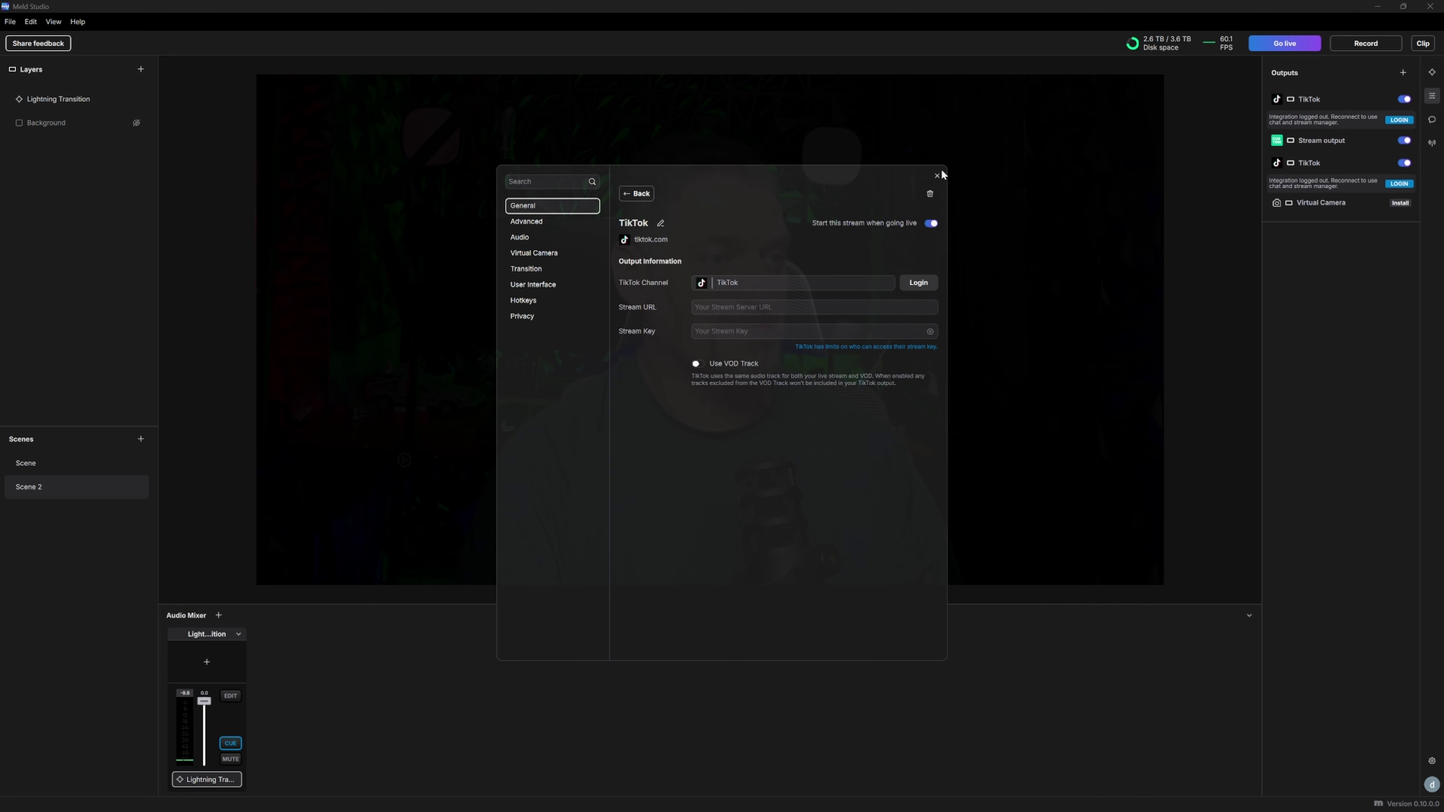
click(956, 162)
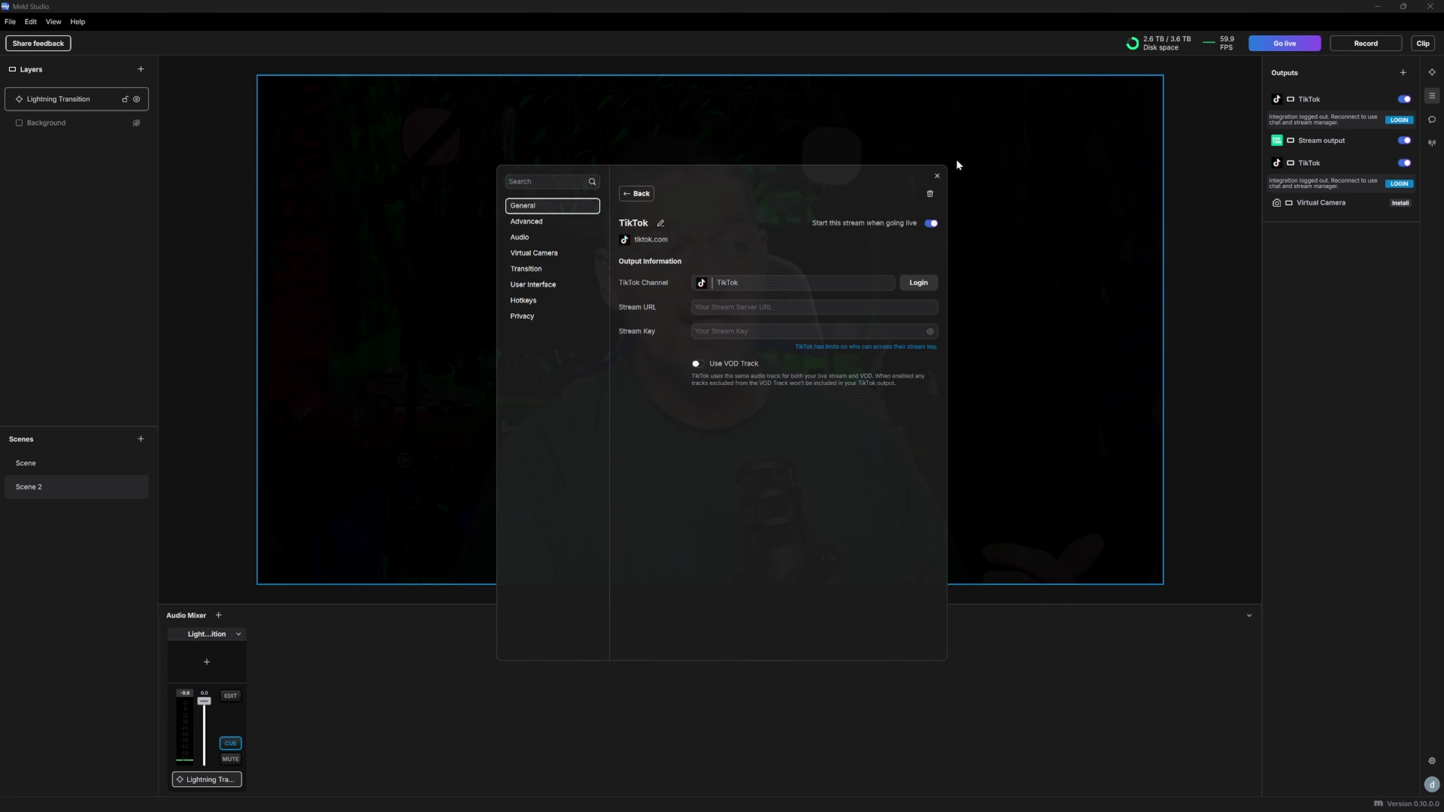
click(937, 175)
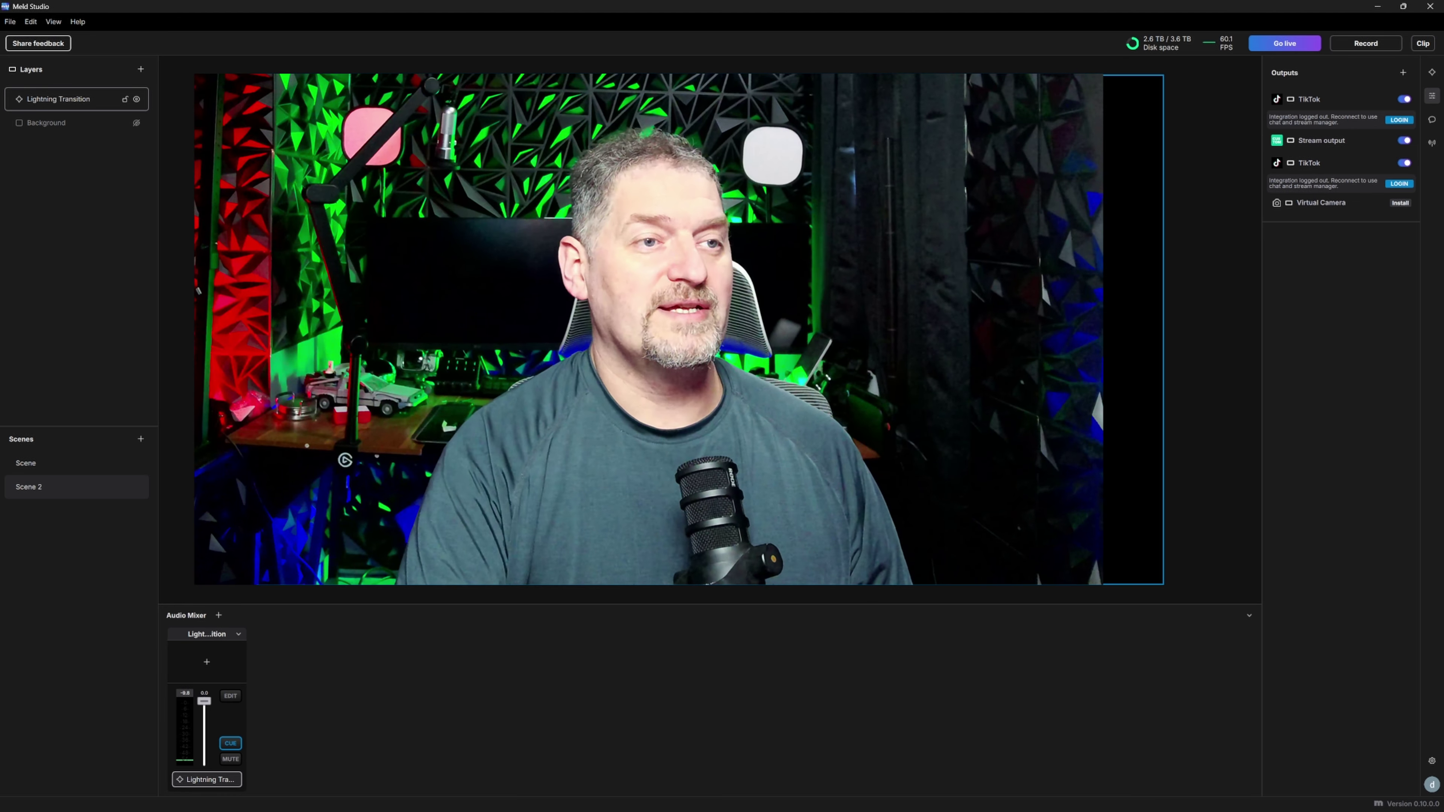
click(1170, 296)
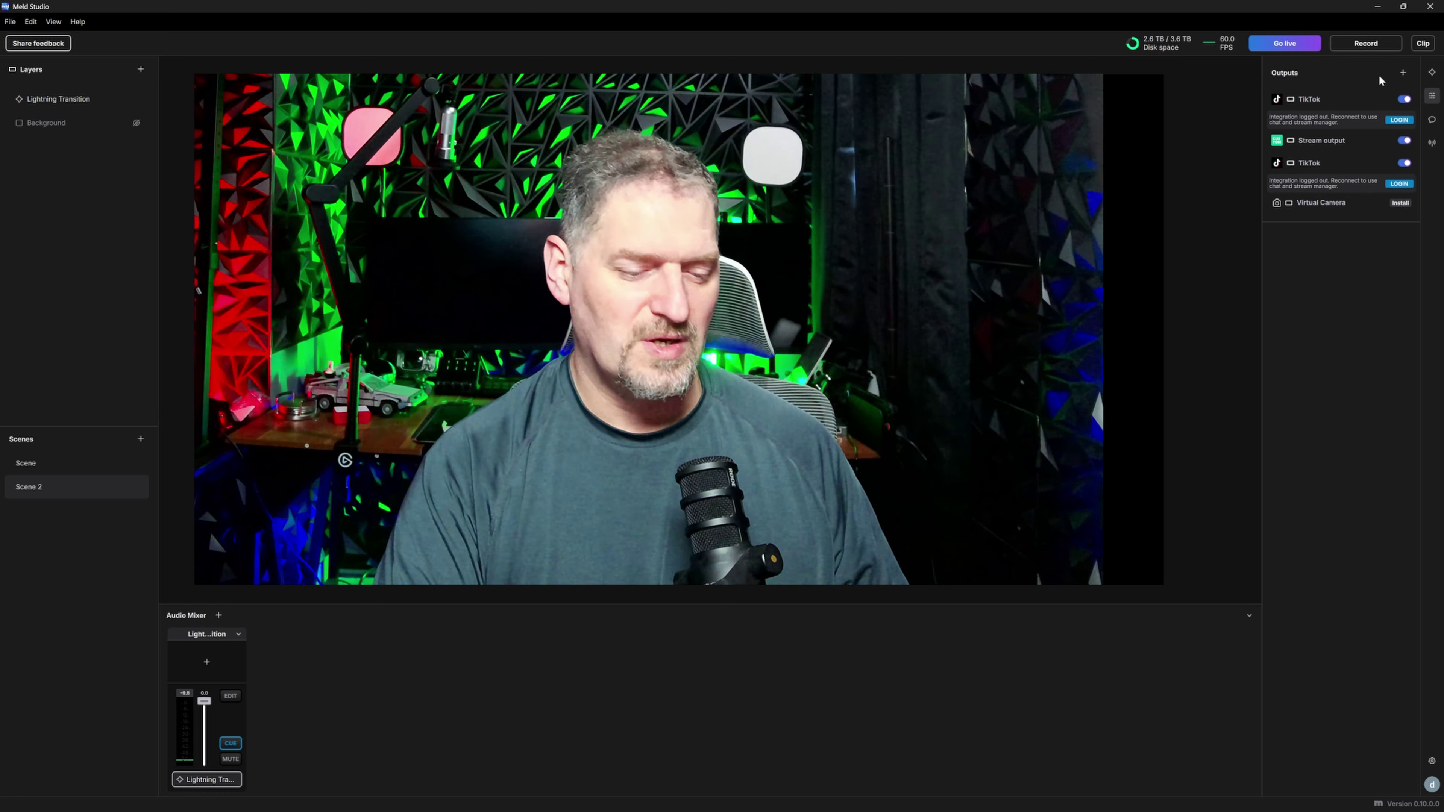
- Open the AI assistant and review its "create a lightning transition" conversation
click(1433, 73)
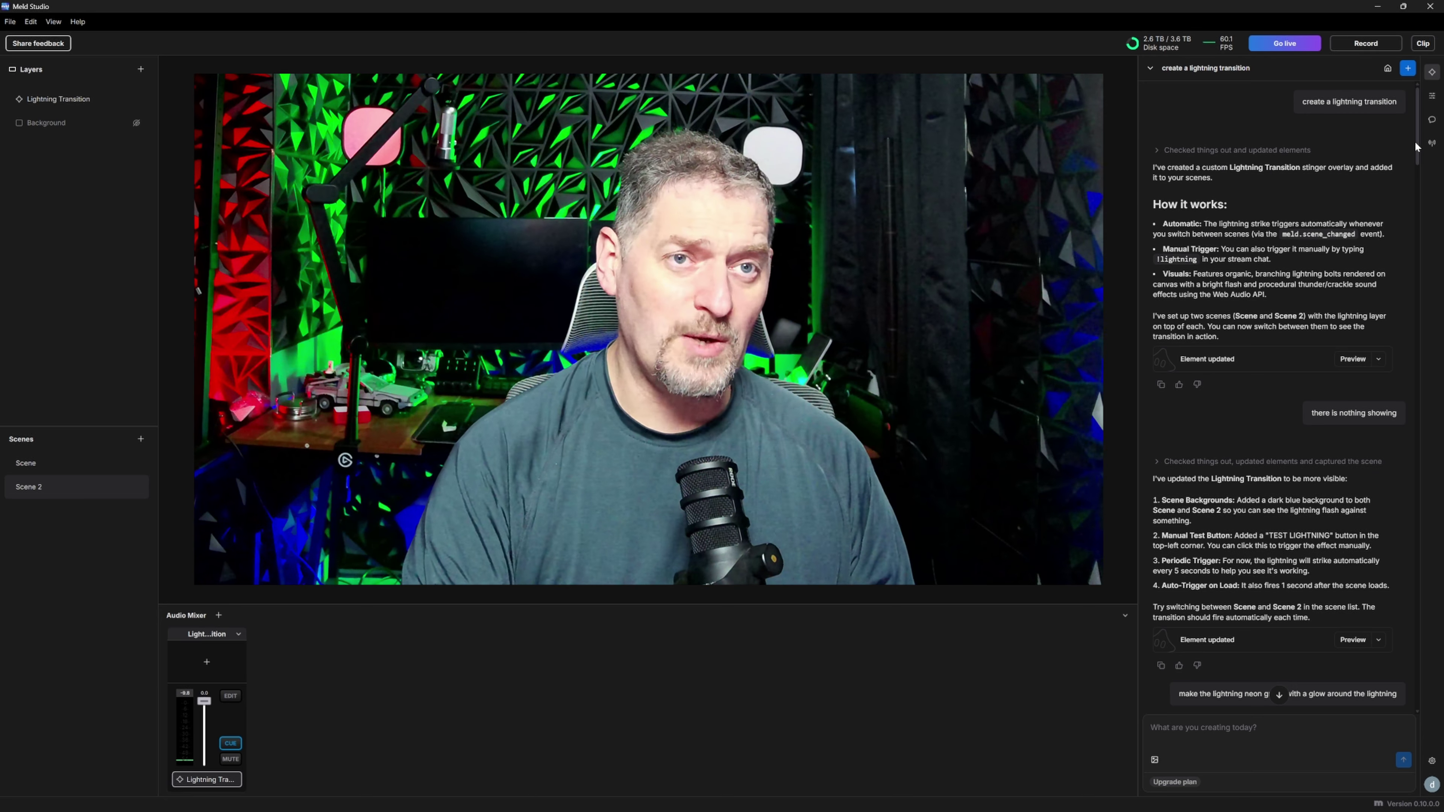
scroll(1420, 149, down, 1)
drag(1420, 149, 1433, 100)
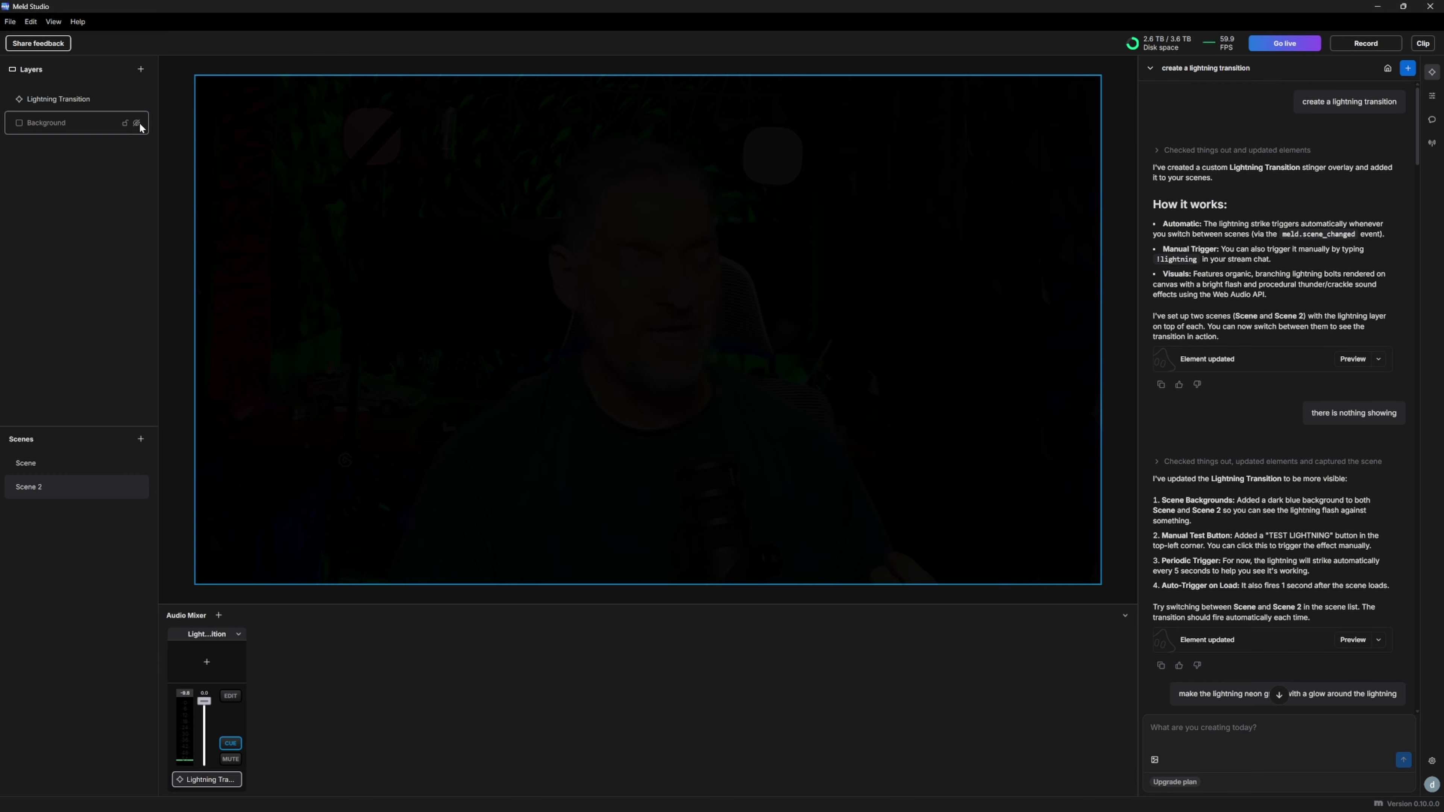
- Select the Lightning Transition layer in Scene 2 and reload it
click(64, 101)
click(648, 71)
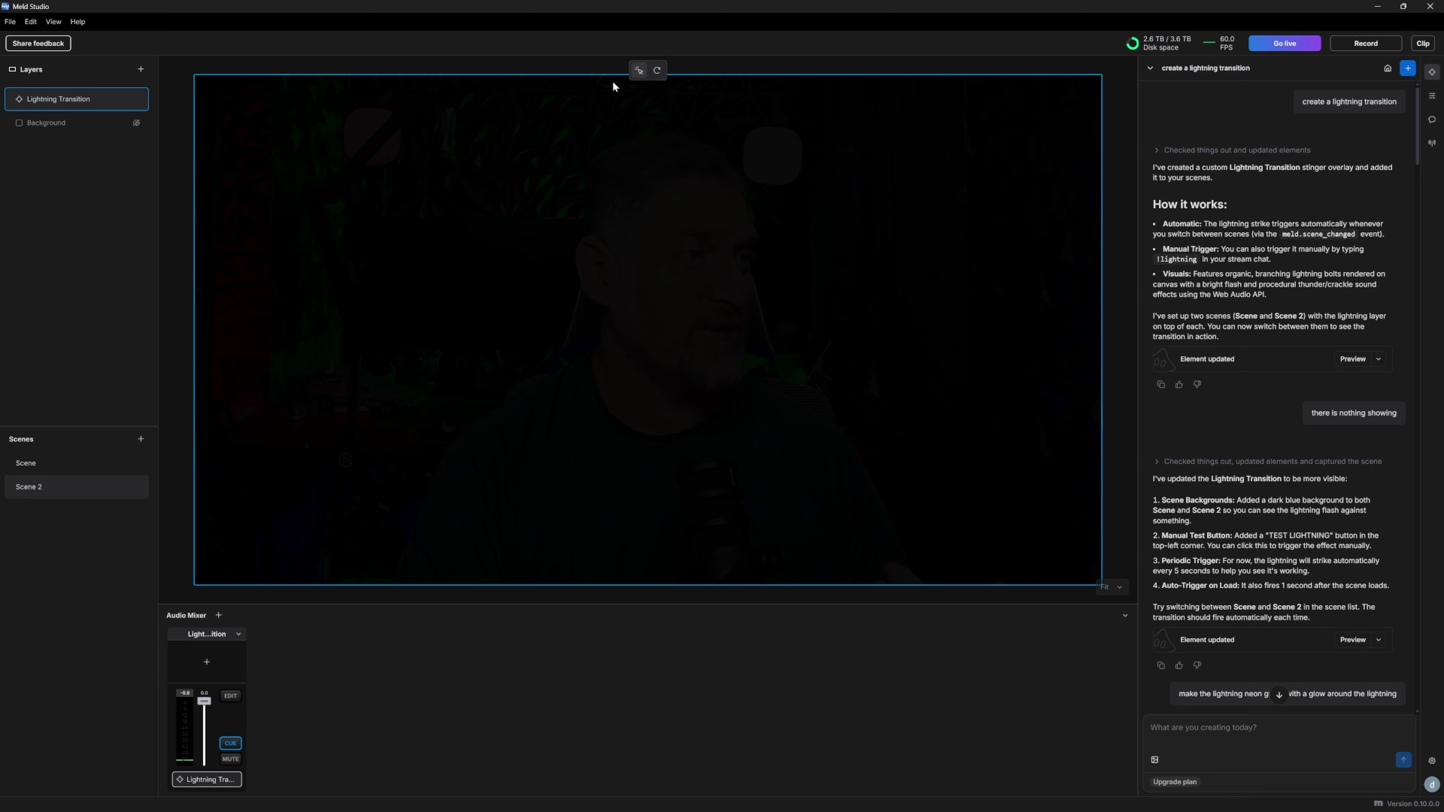
click(636, 68)
click(647, 71)
click(657, 70)
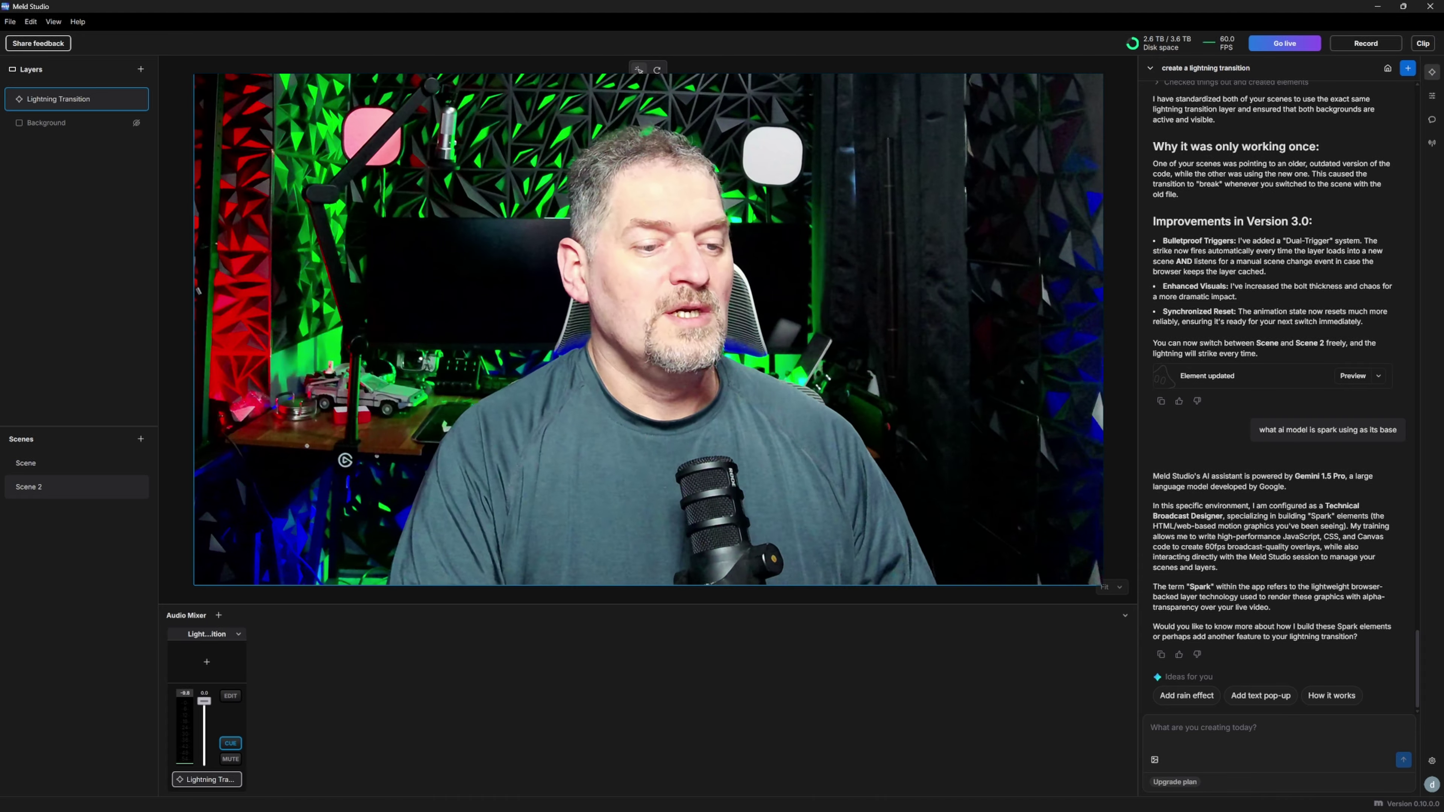
- Send the AI assistant the prompt "create a alert that is in a retro neon green and blue style the alert should have the following;"
click(1155, 728)
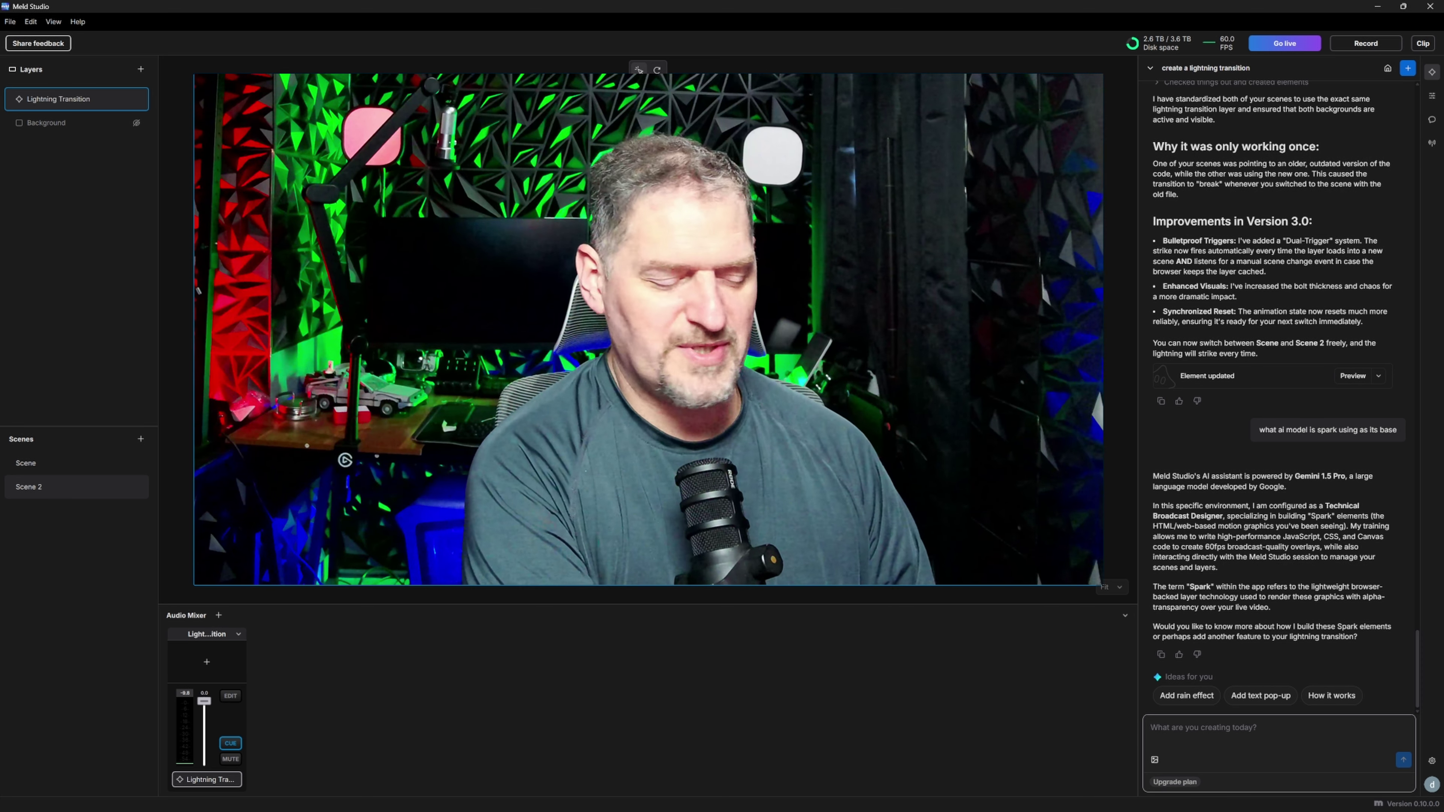
text(I)
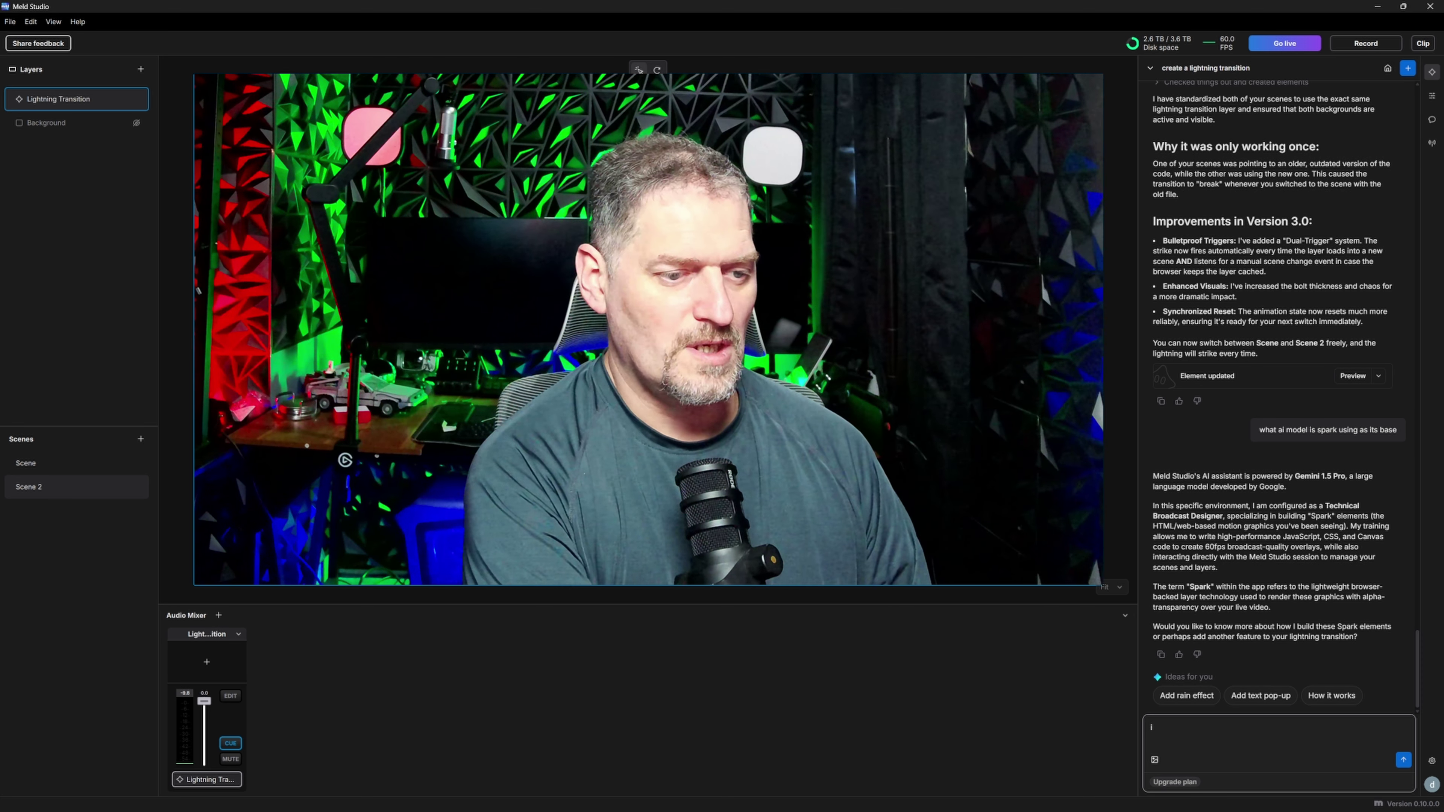
text(create a)
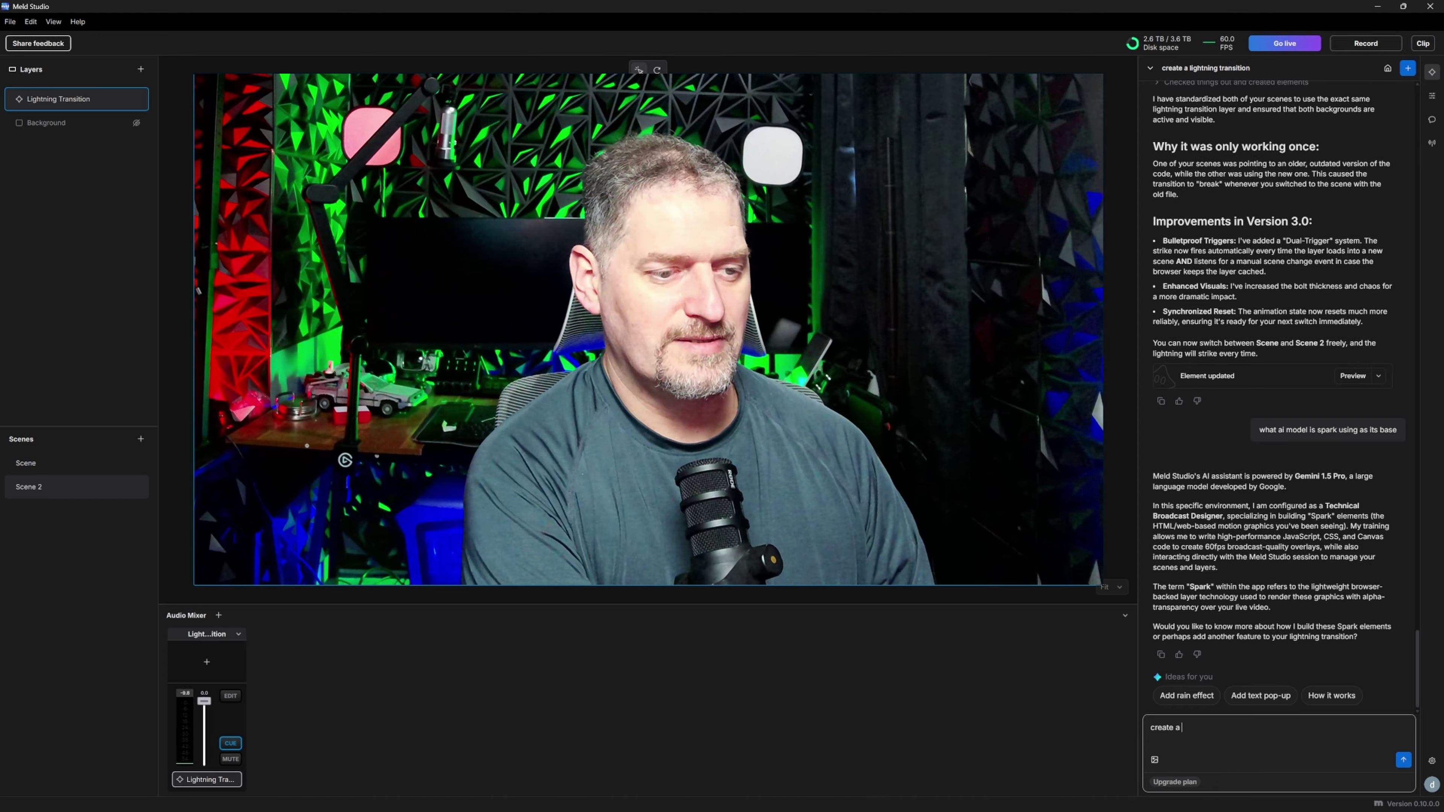
text( alert )
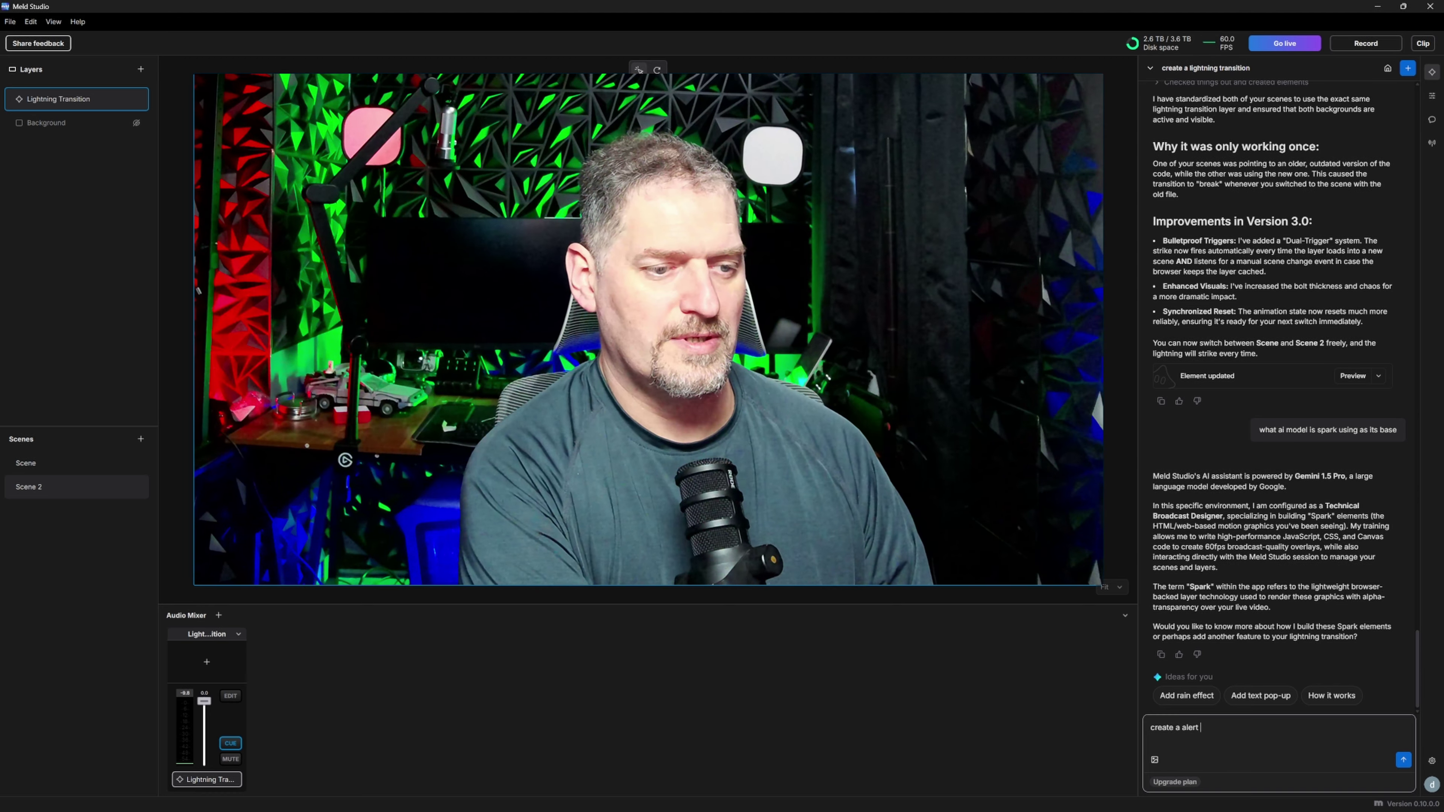
text(that is in )
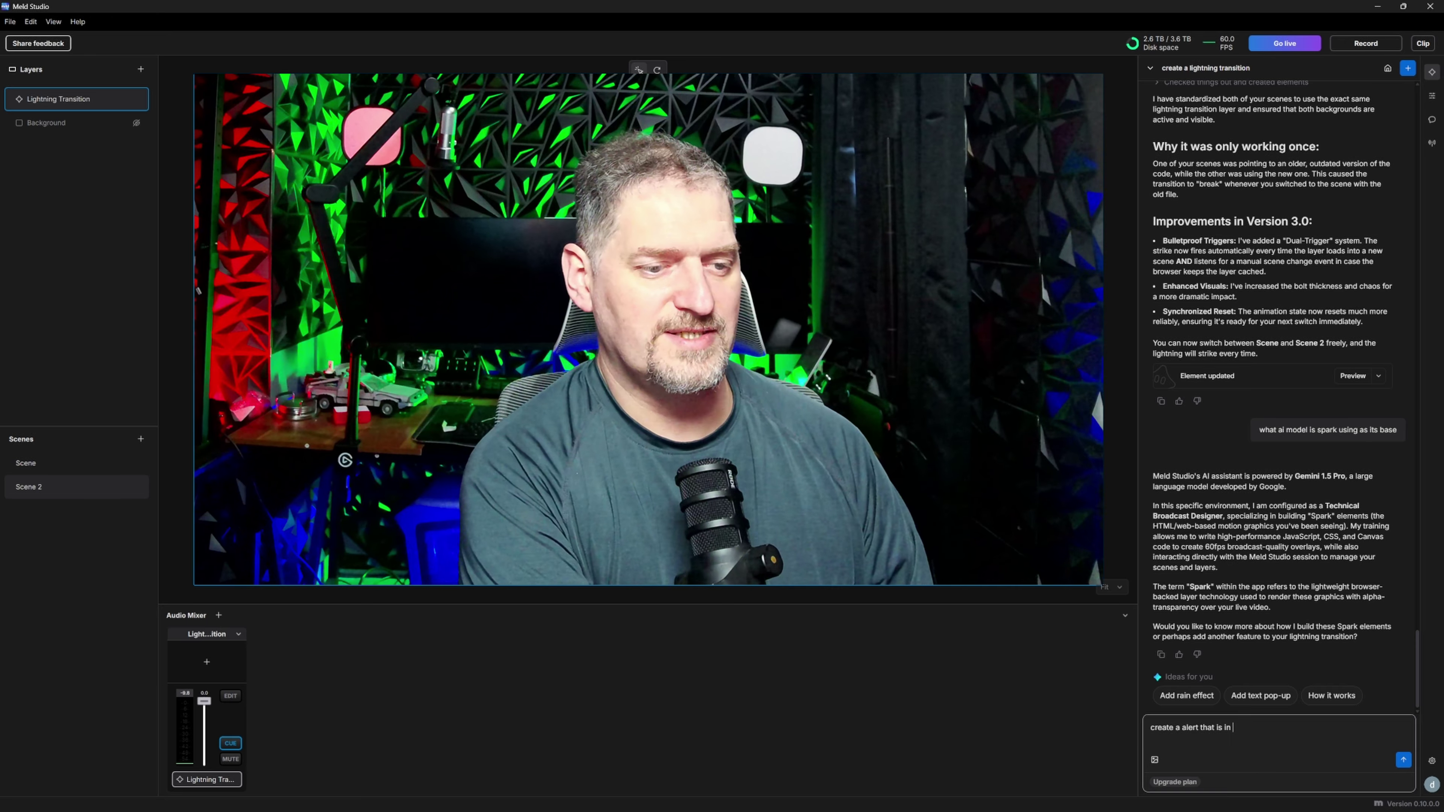
text(the)
key(BackSpace)
key(BackSpace)
key(BackSpace)
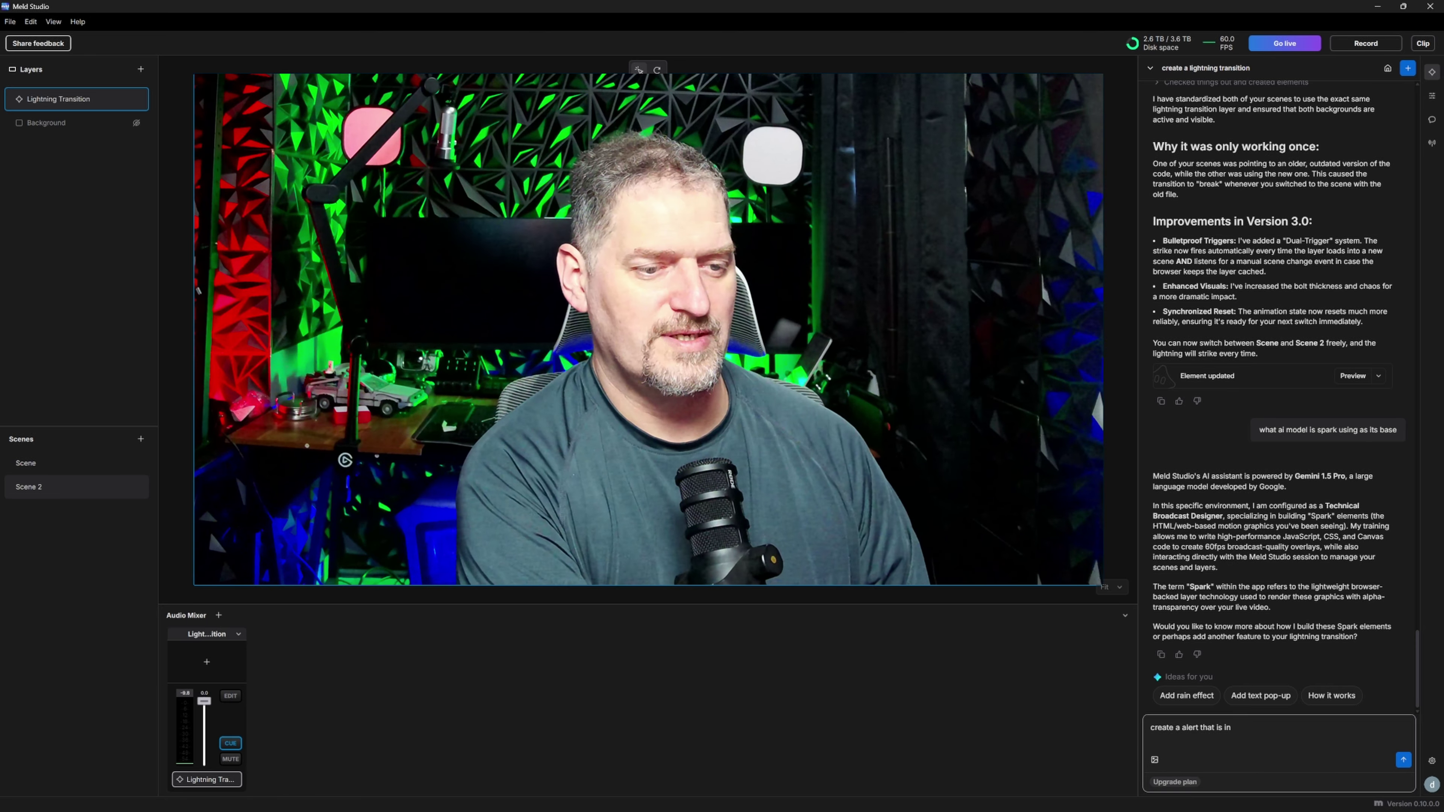
text(a retro)
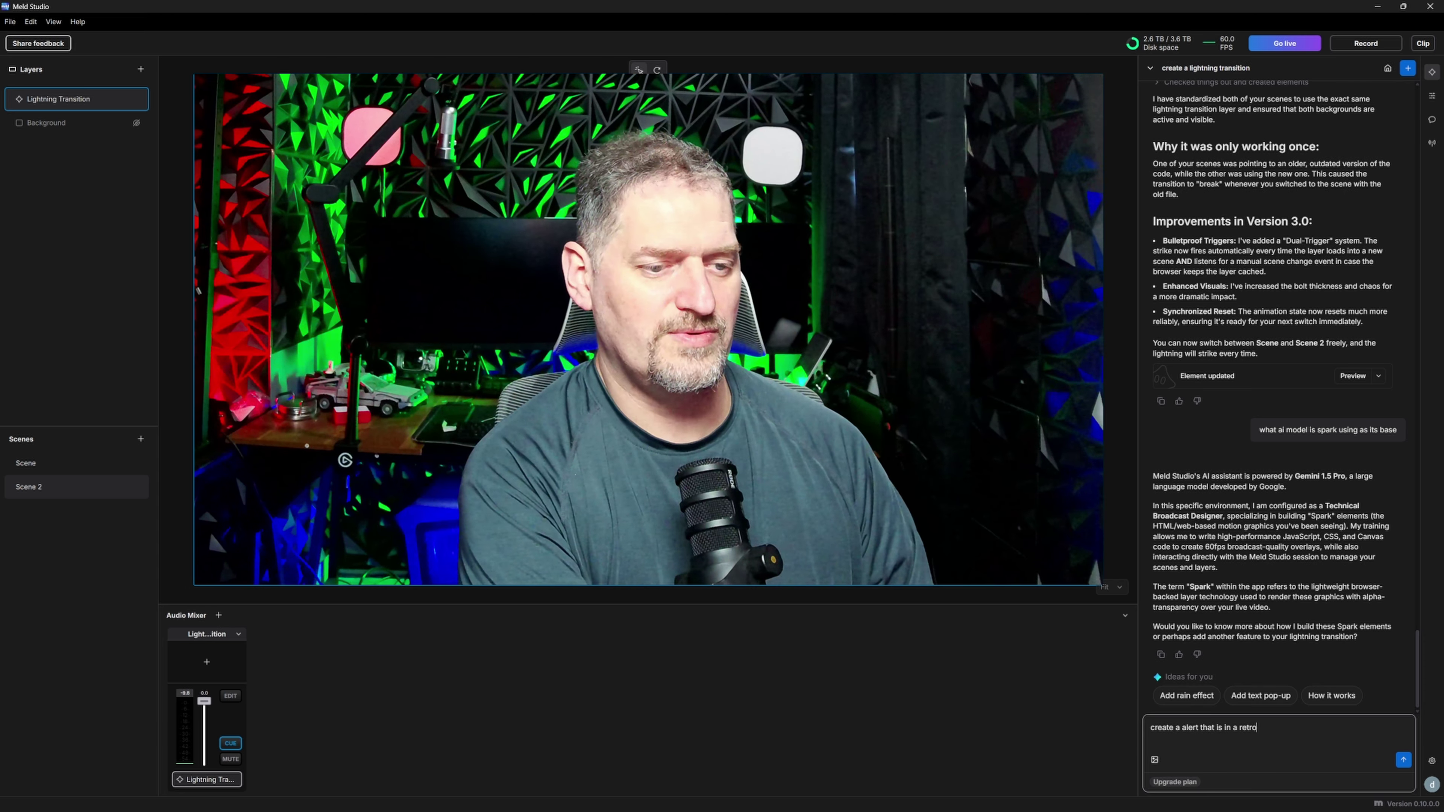
text( n)
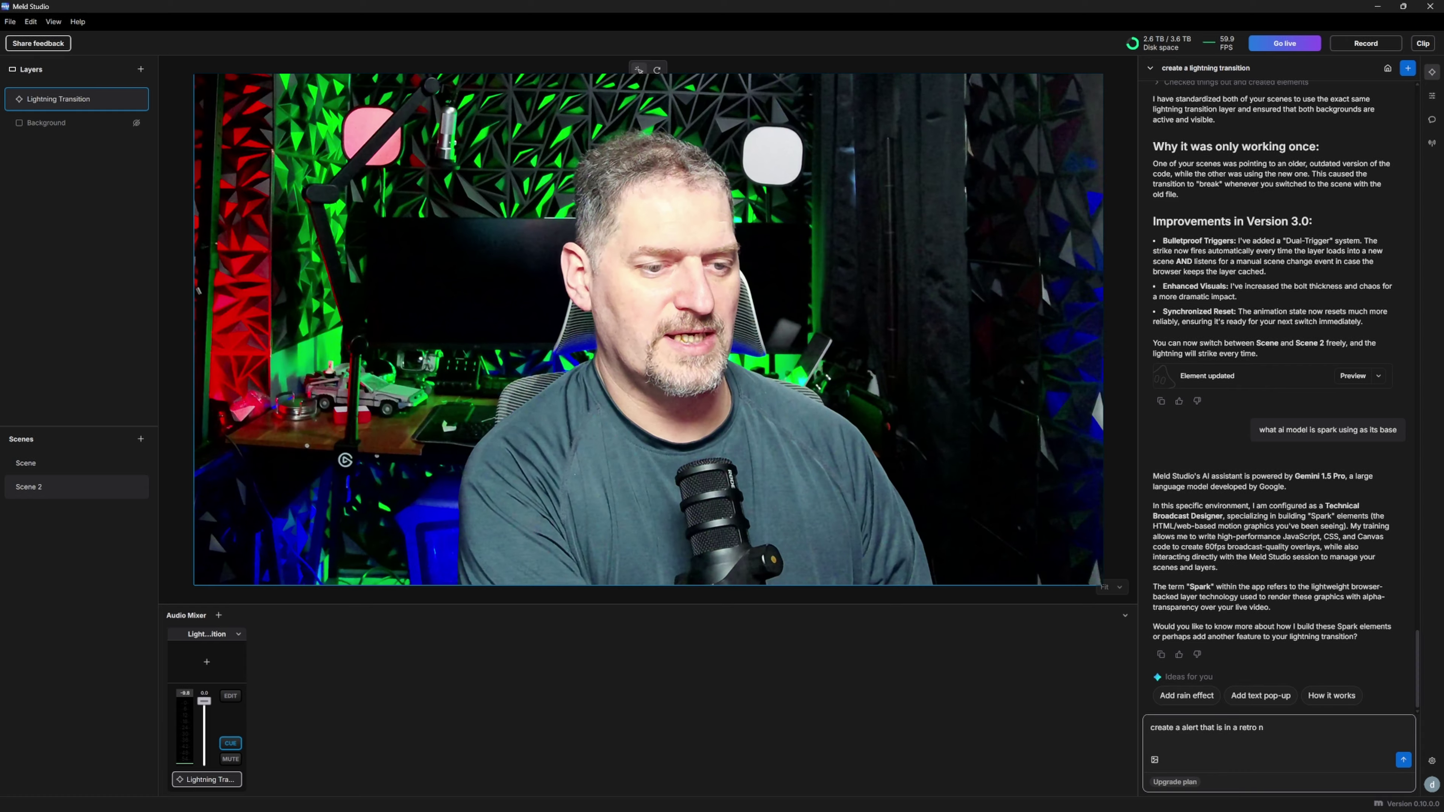
text(;eeon gree)
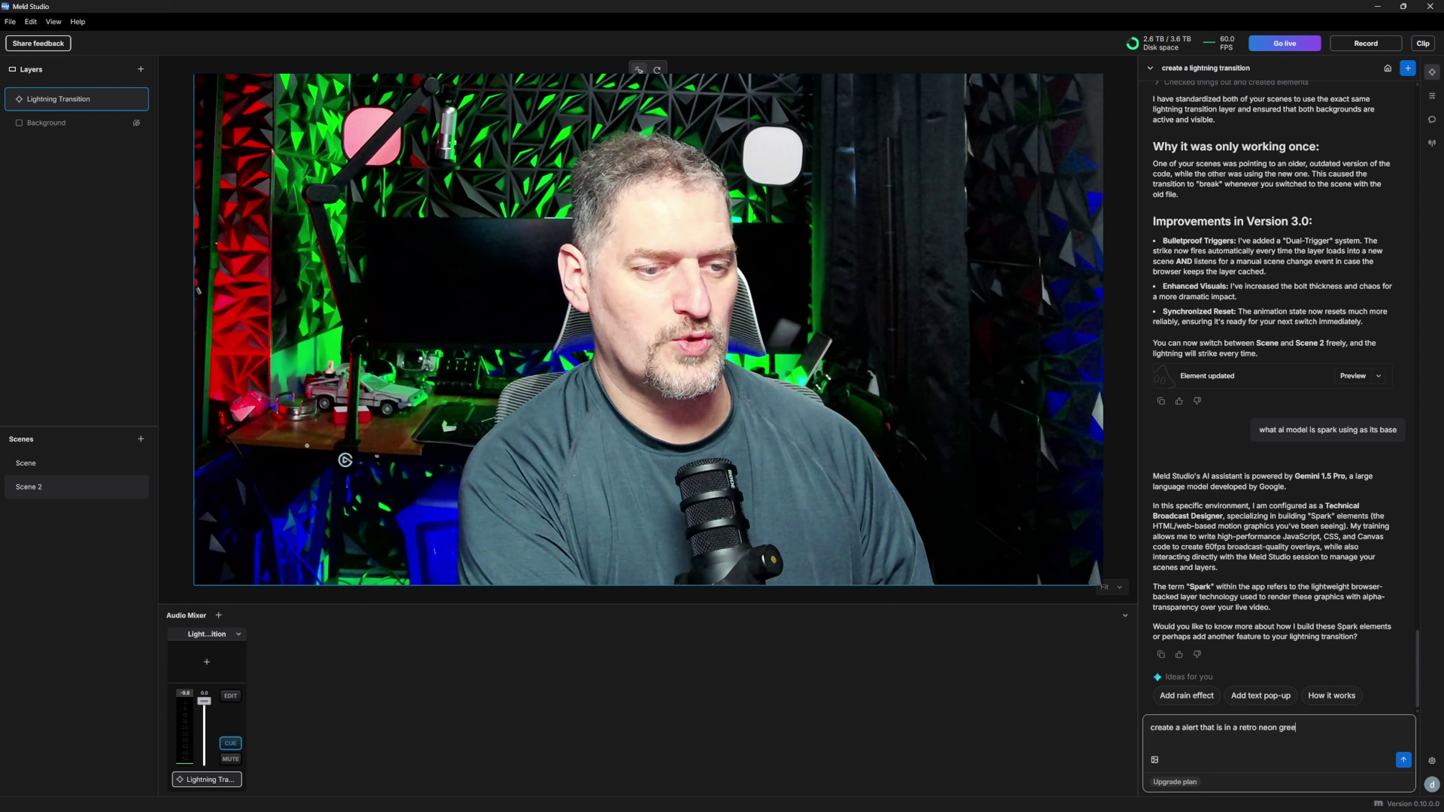
text(n and blu)
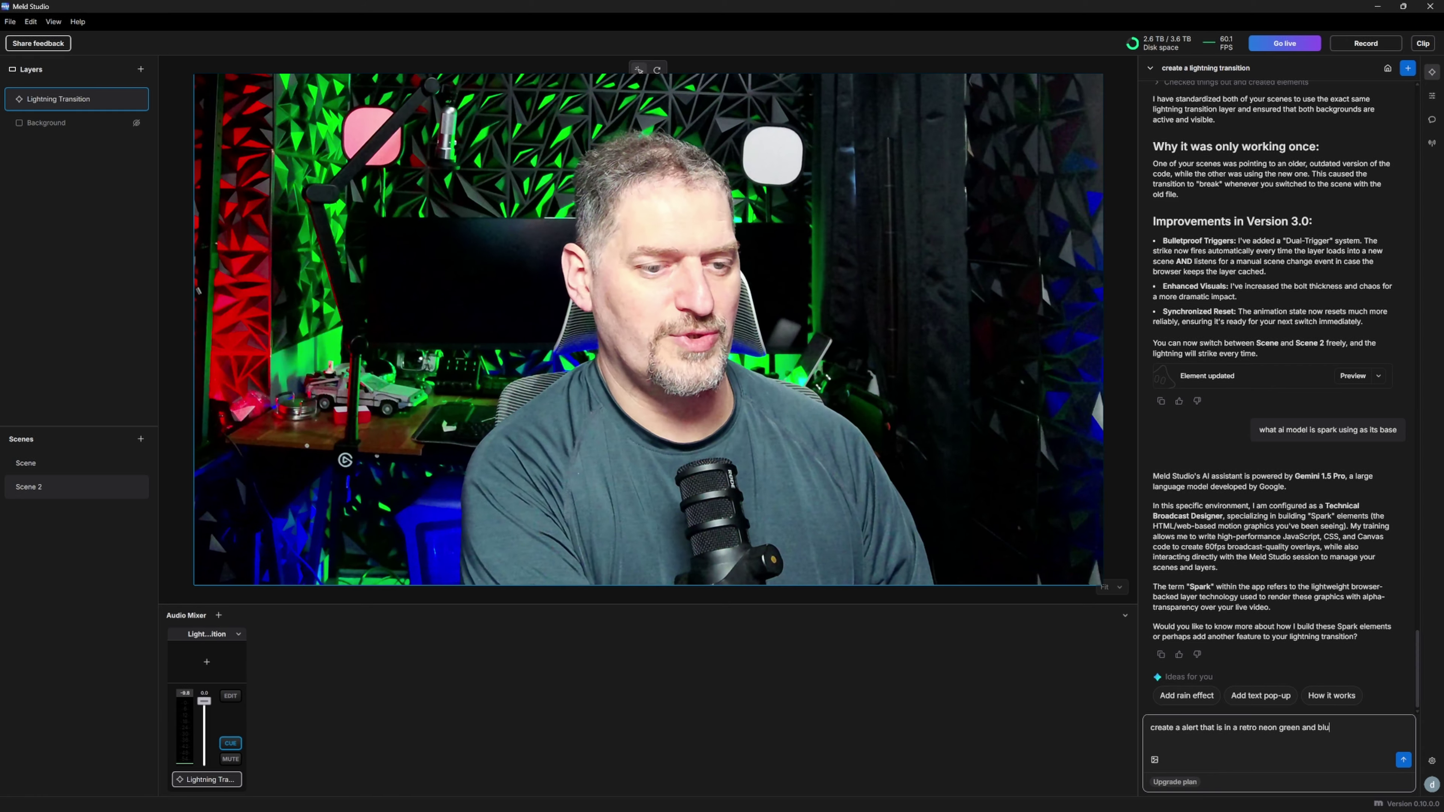
text(e st)
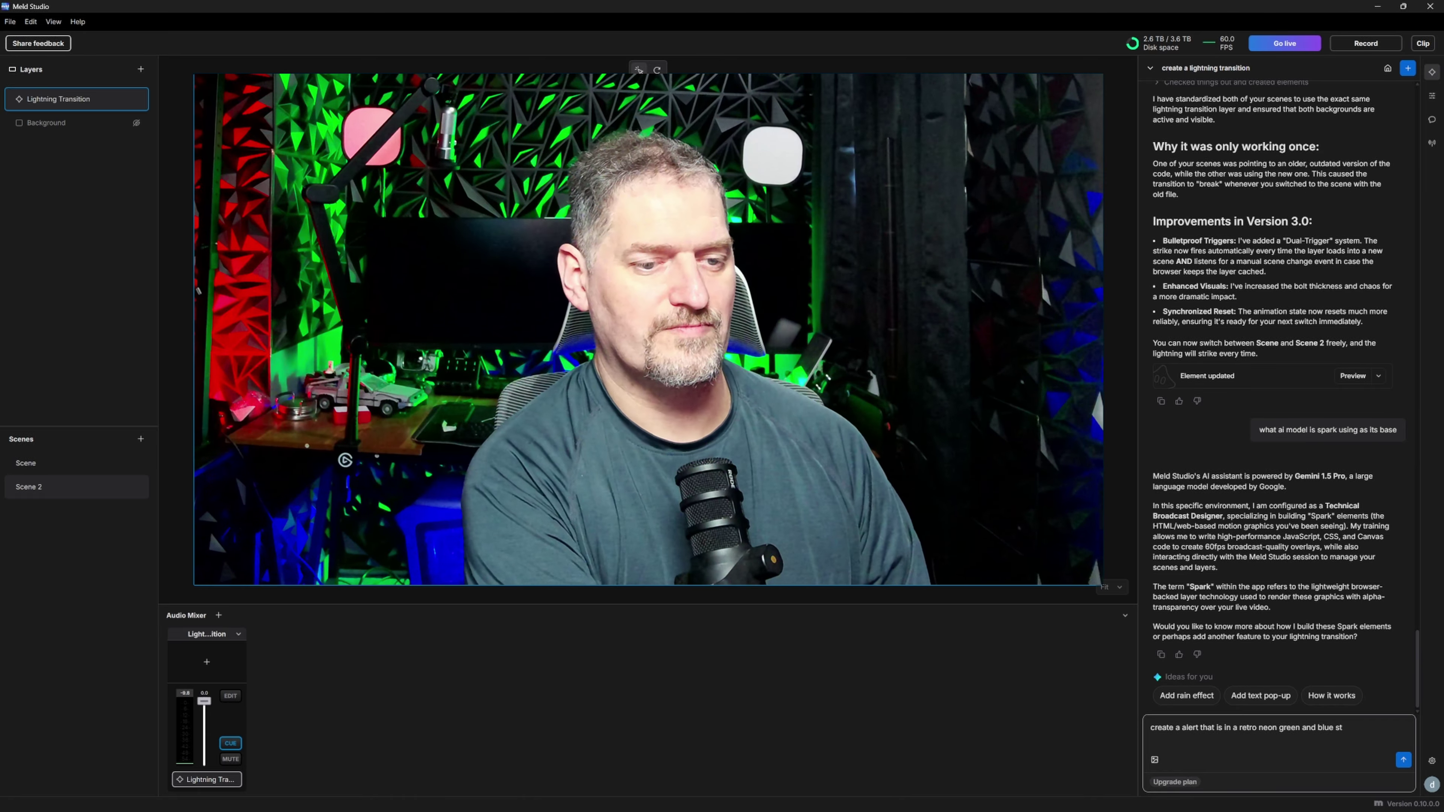
text(;yle )
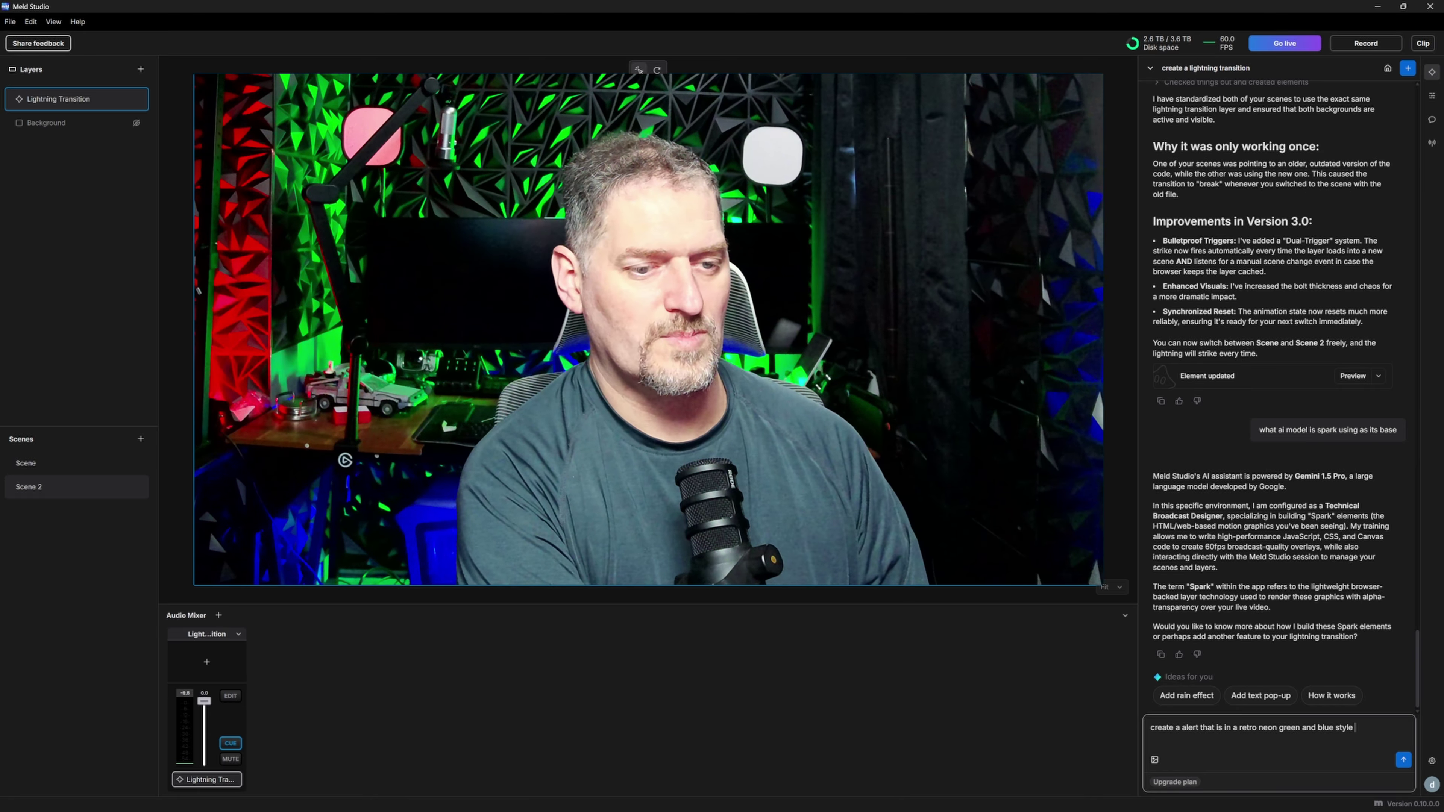
text(th)
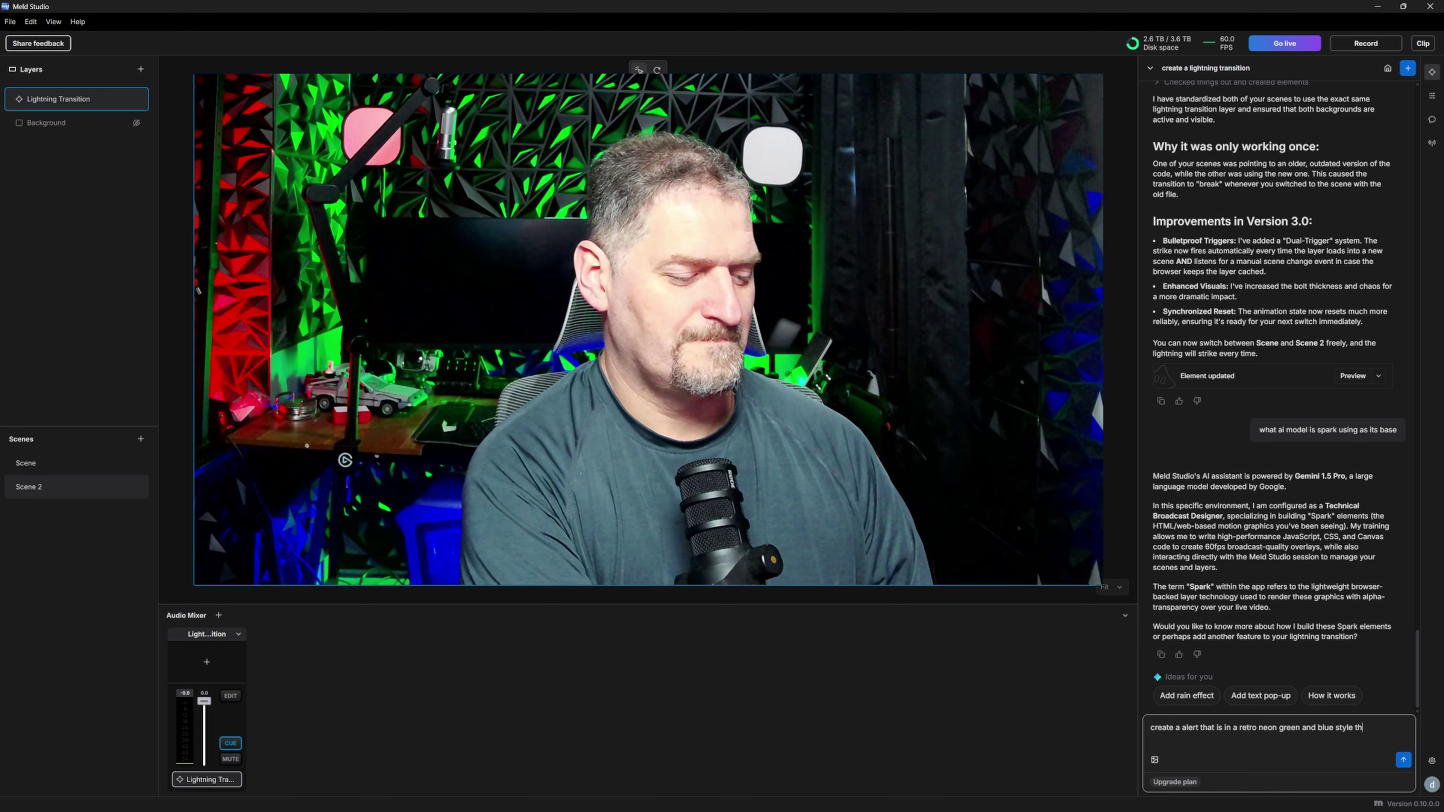
text(e alert shoudlu)
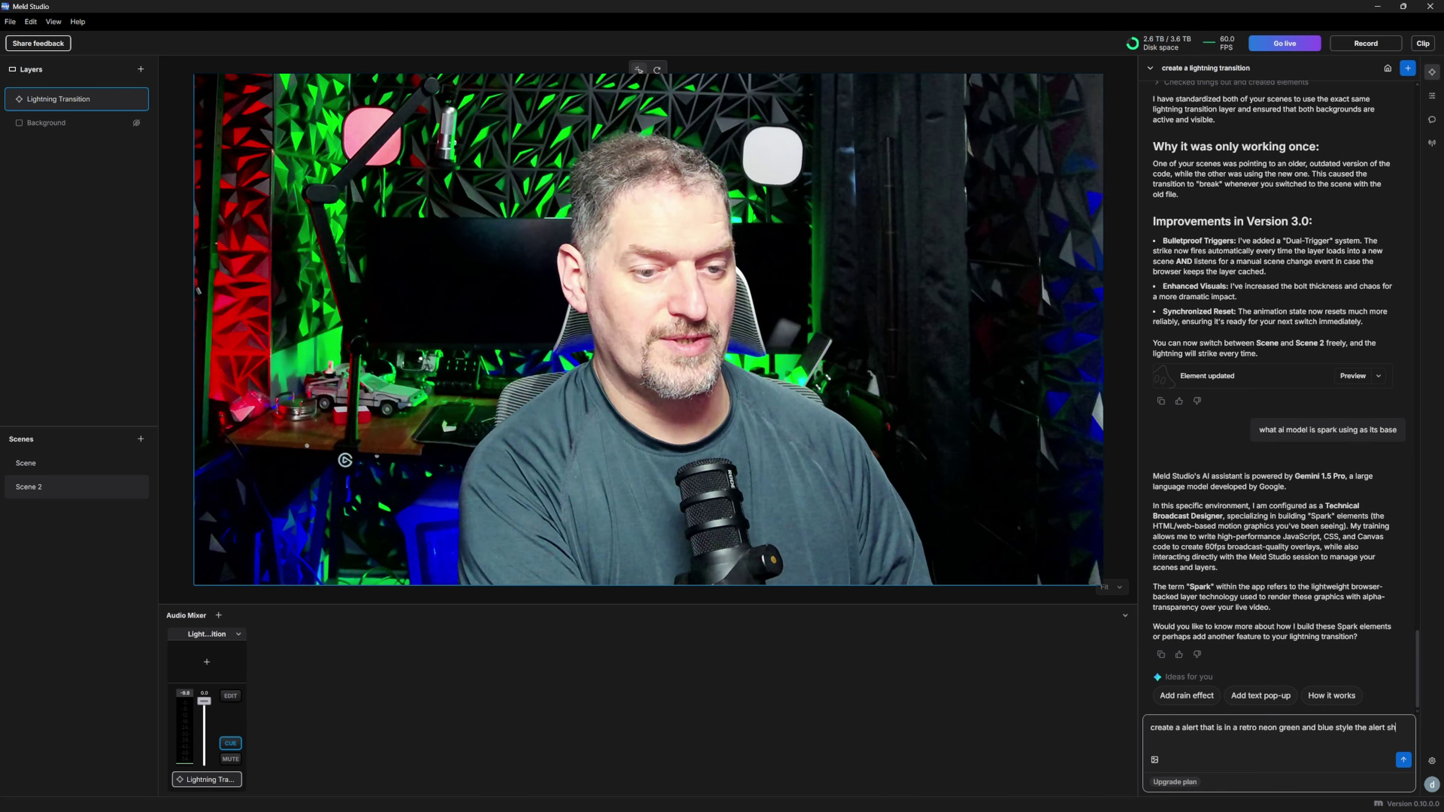
key(BackSpace)
key(BackSpace)
key(BackSpace)
key(BackSpace)
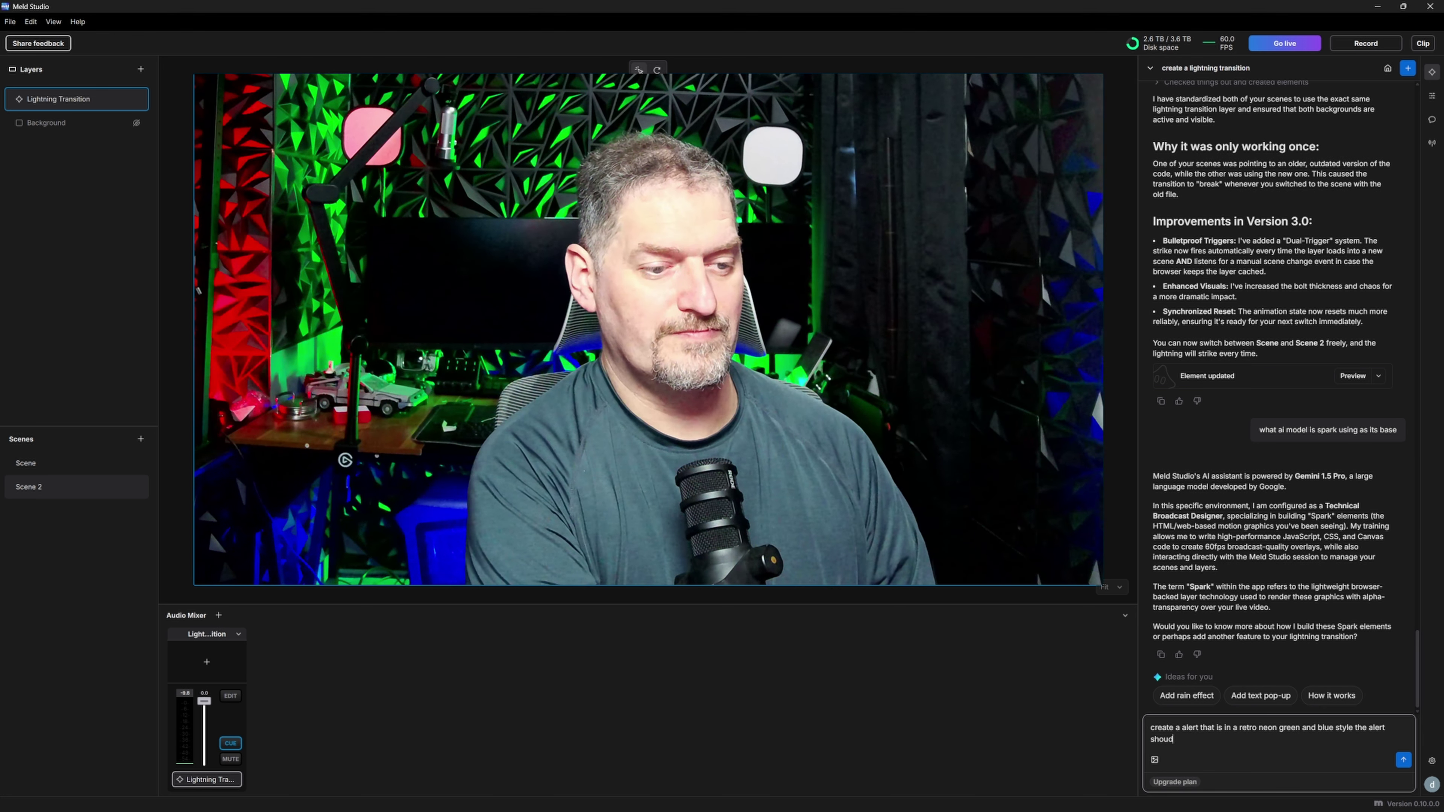
key(BackSpace)
text(ld have the)
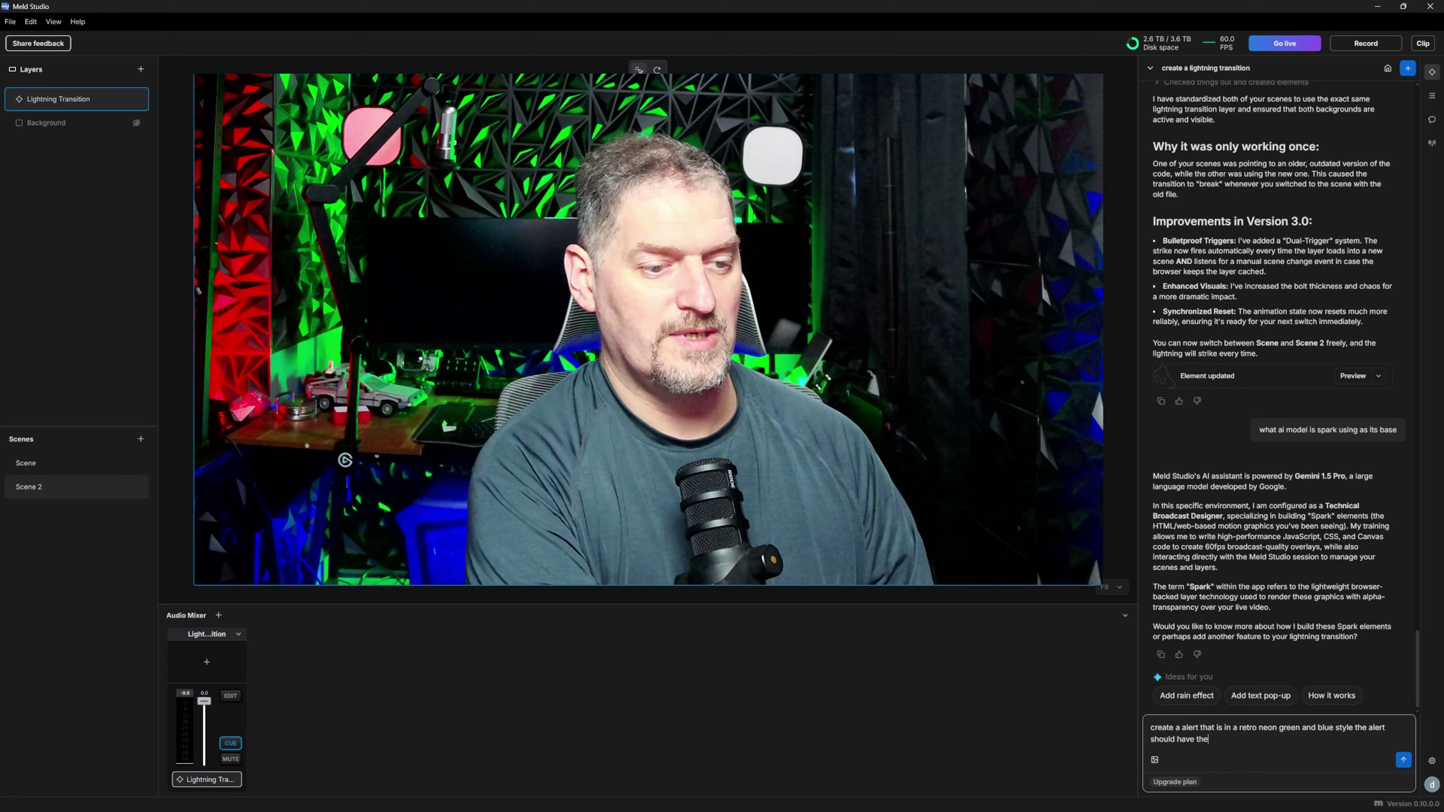
text( follwing)
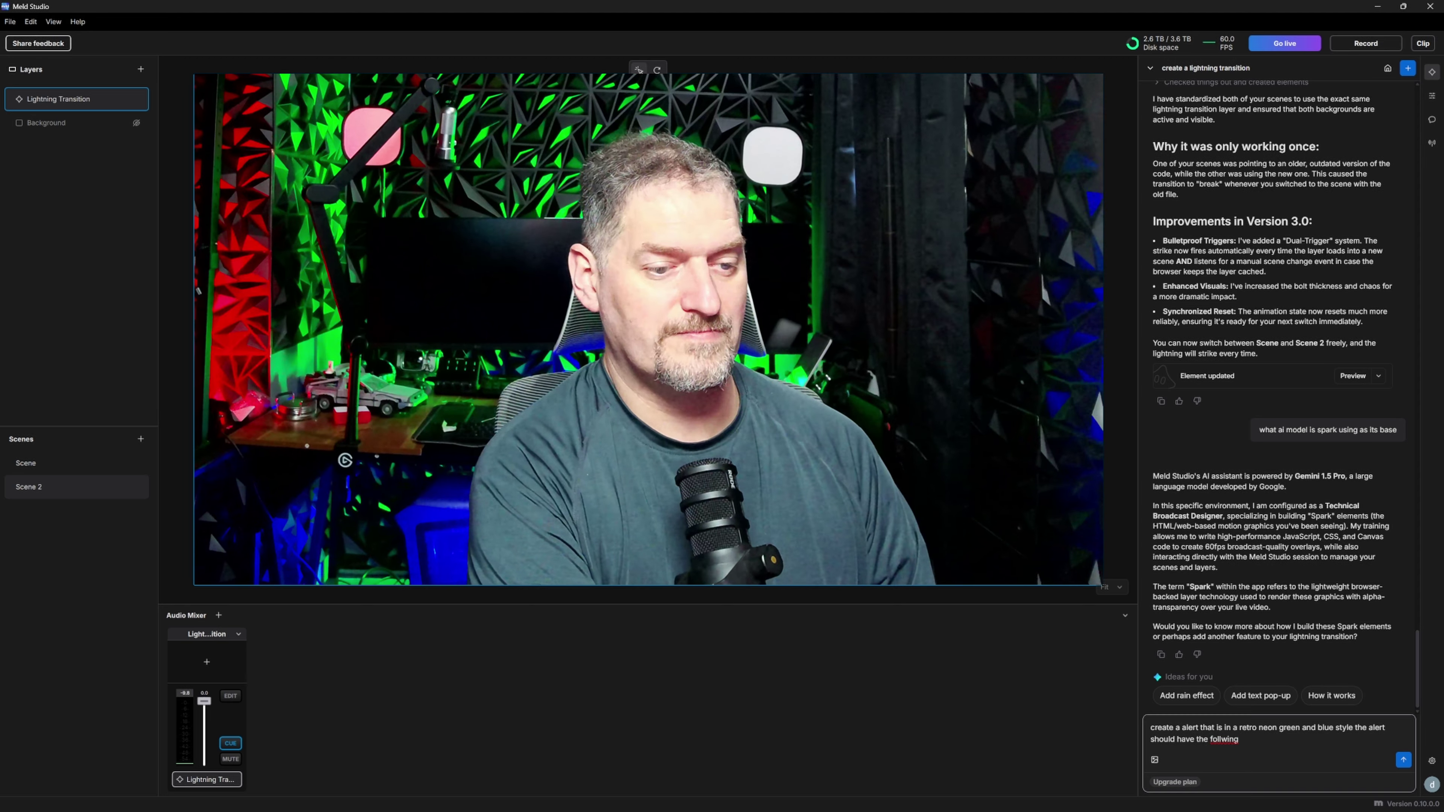
key(BackSpace)
key(BackSpace)
key(BackSpace)
key(BackSpace)
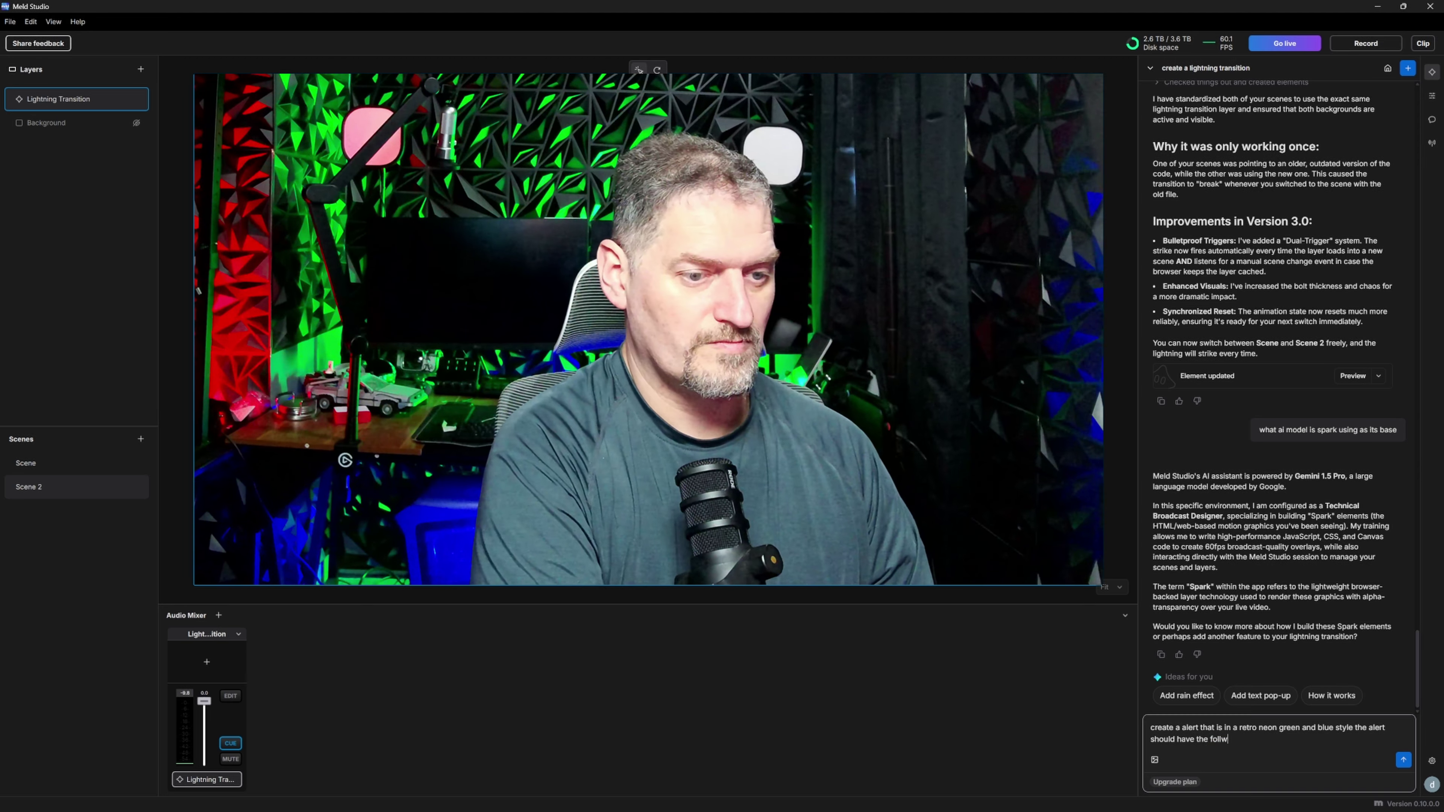
text(owing;)
key(Return)
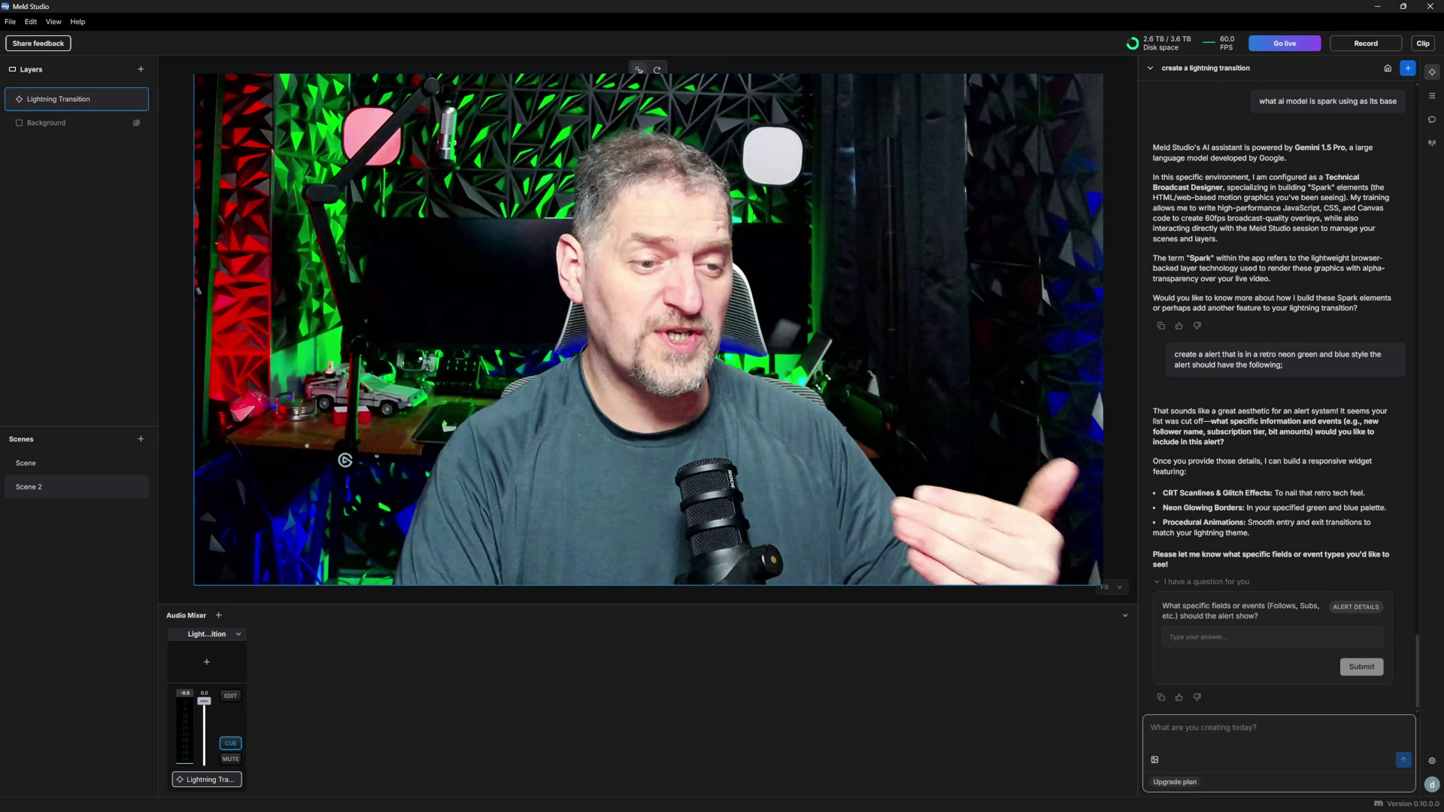
- Answer the assistant's alert details question with "crt scanline and glitch effects, neon glow borders, procedural anaimation" and submit it
click(1273, 637)
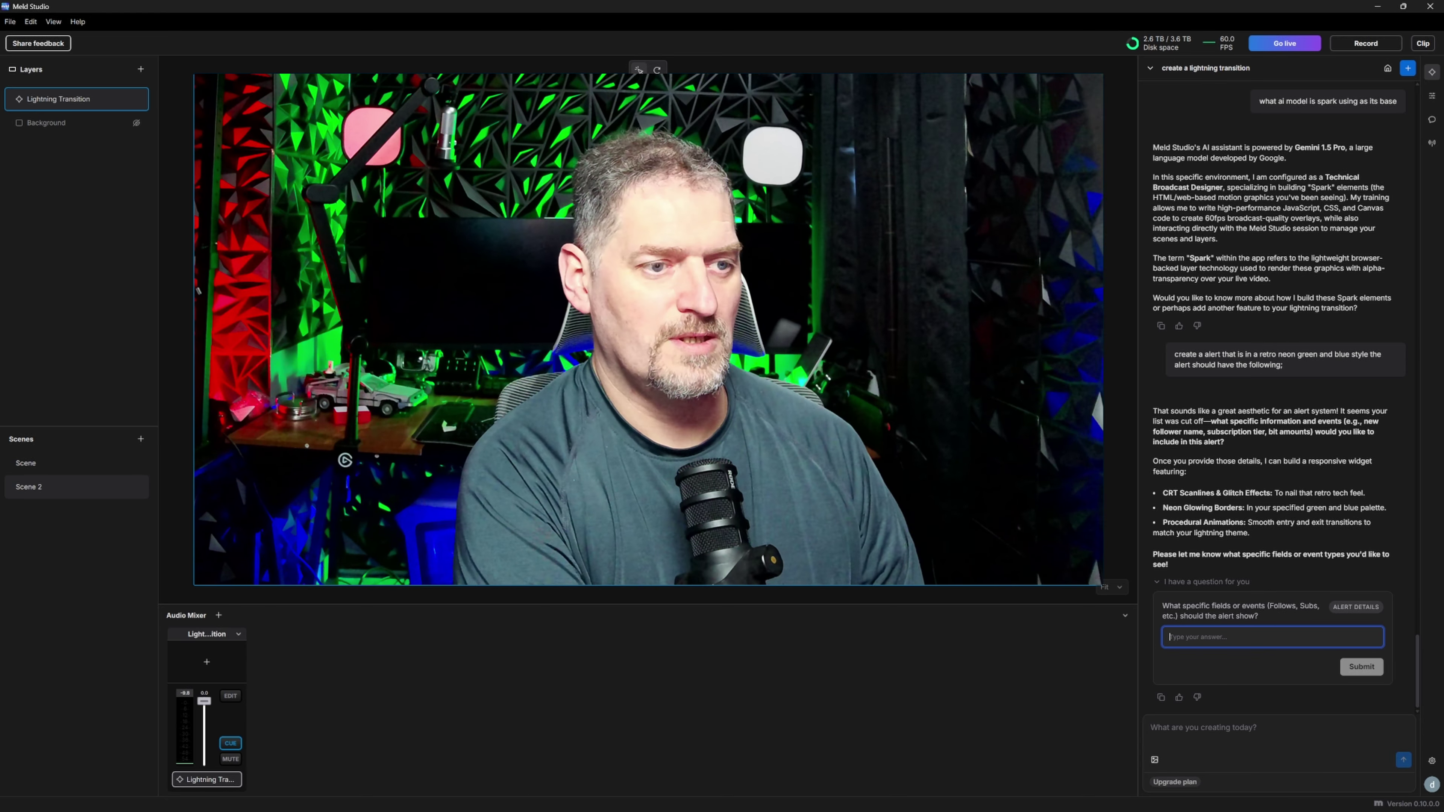
text(crt scan)
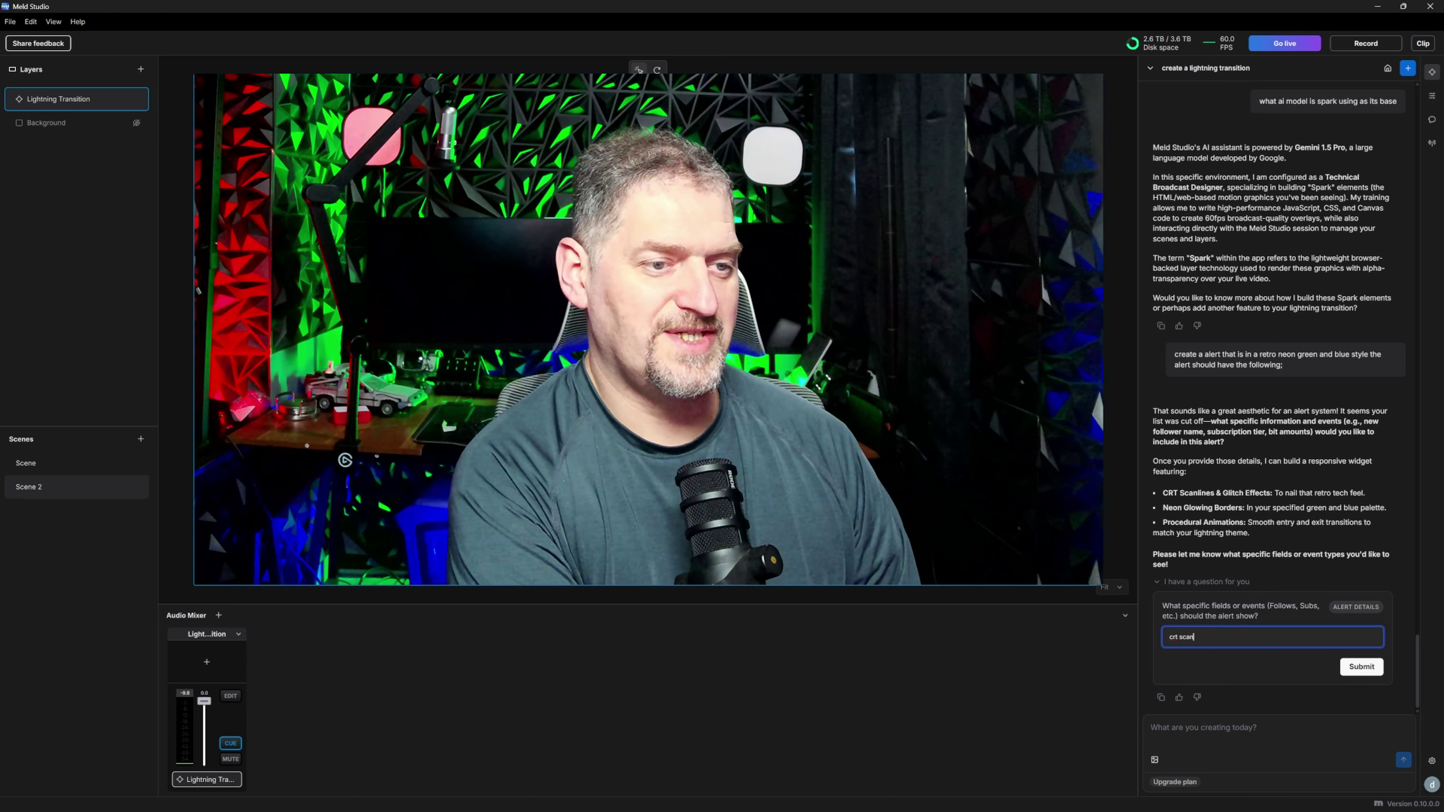
text(line and)
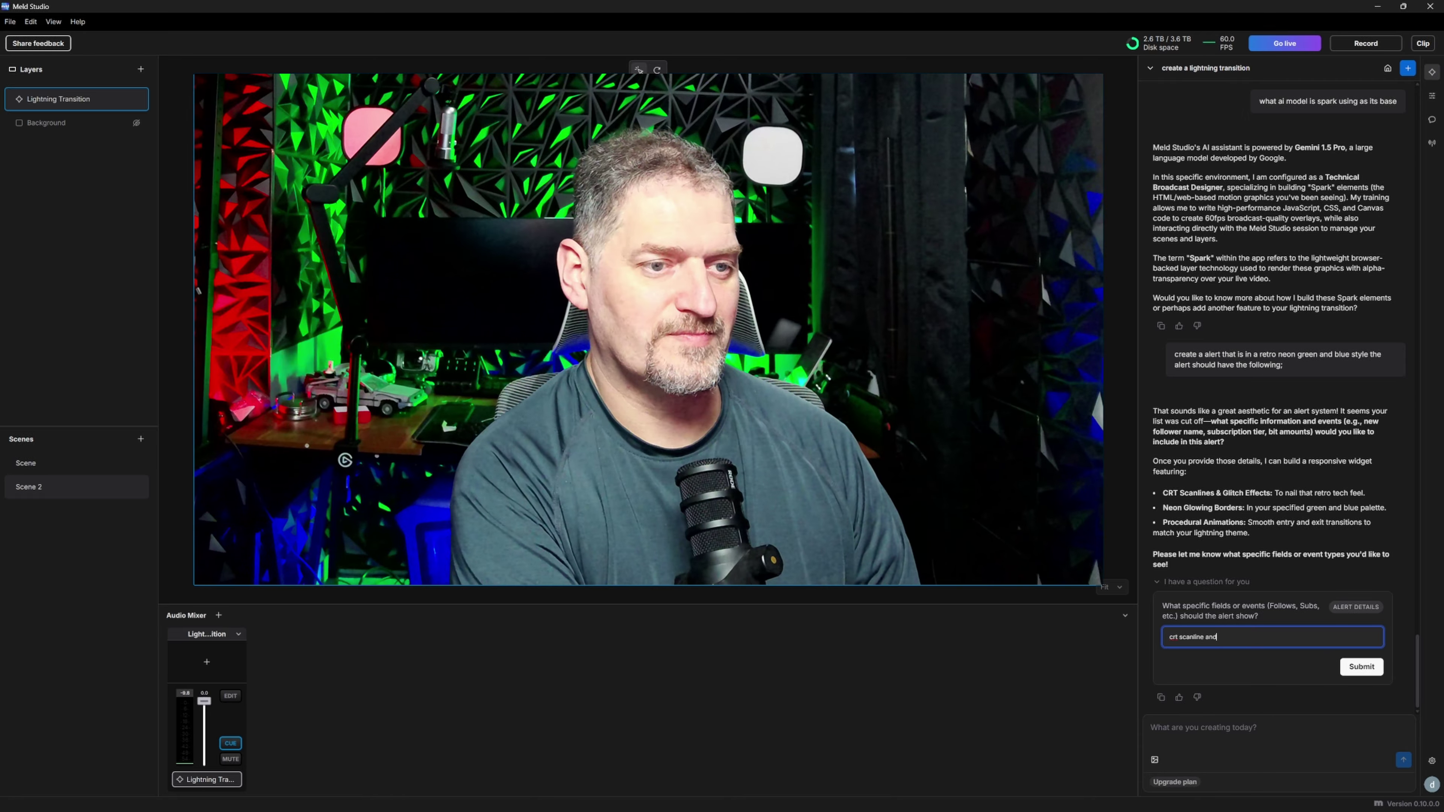
text( glitch effects)
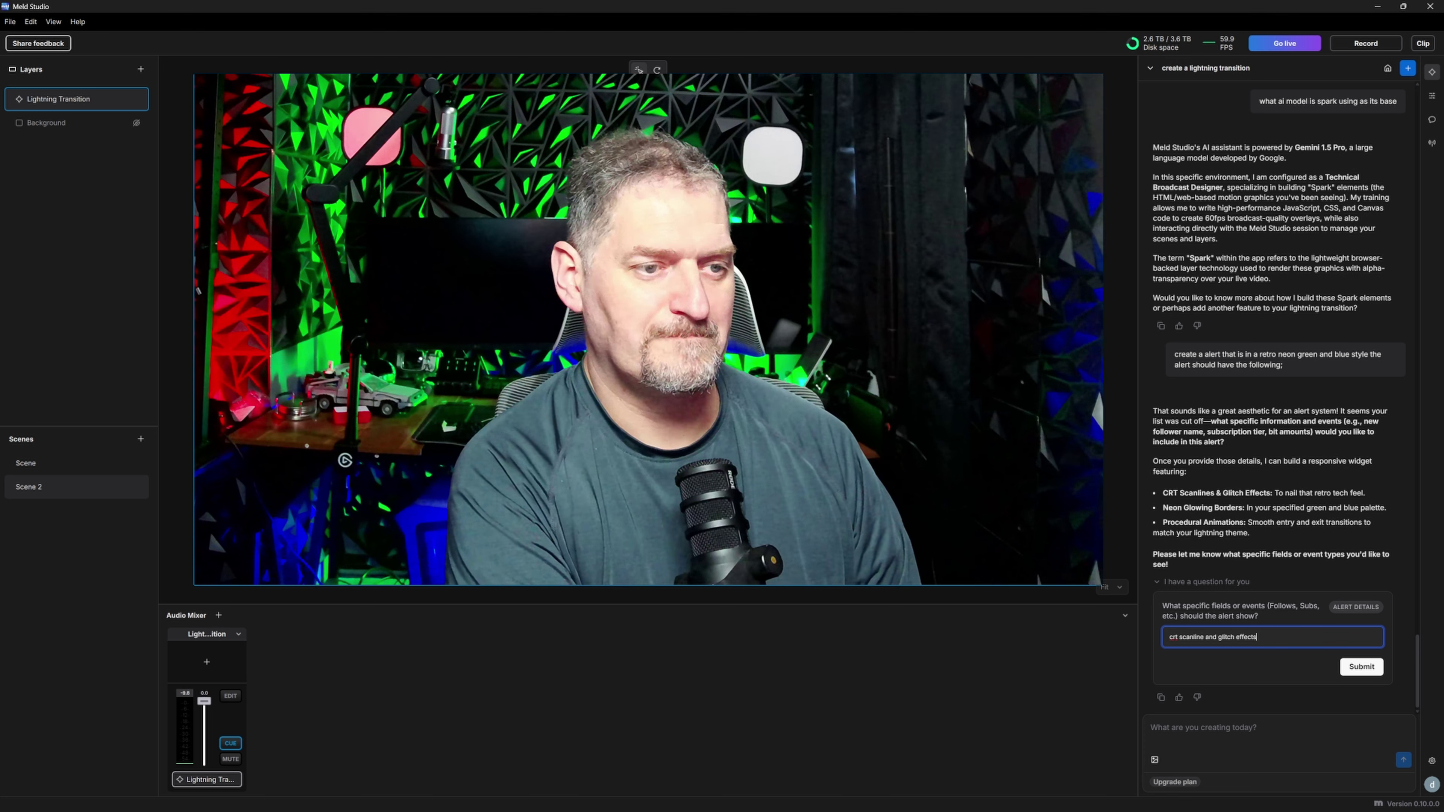
text(, neo)
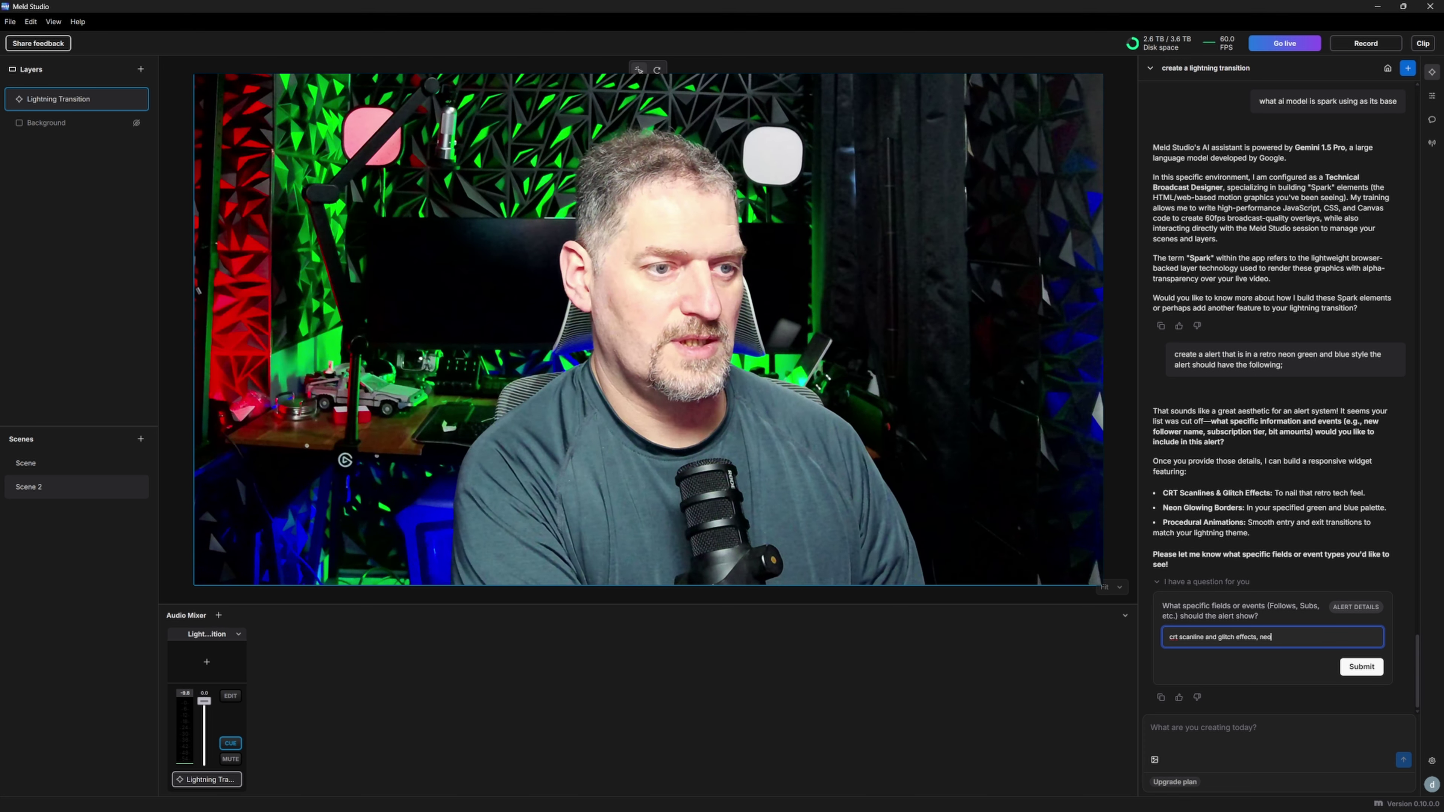
text(n gl)
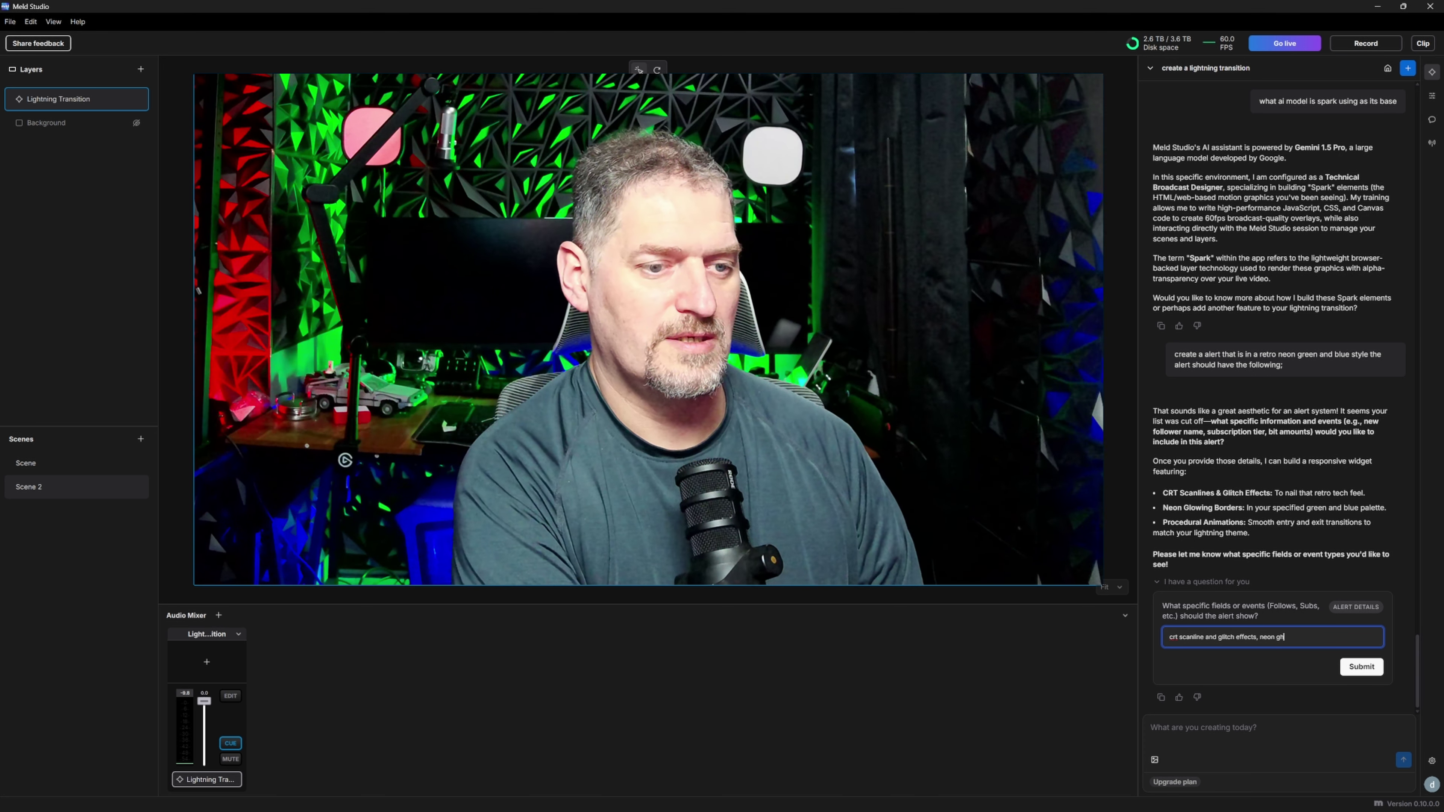
text(glow)
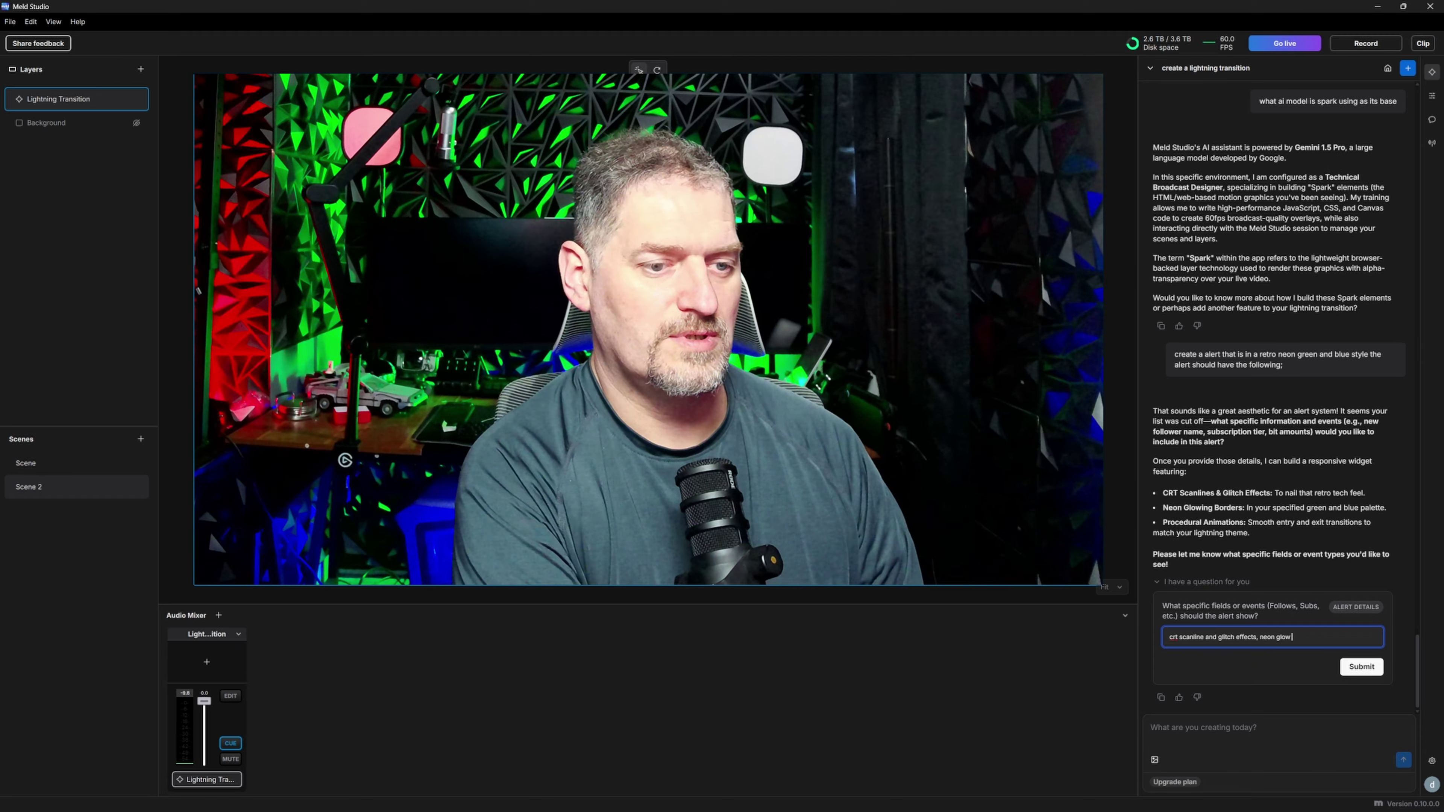
text( borders)
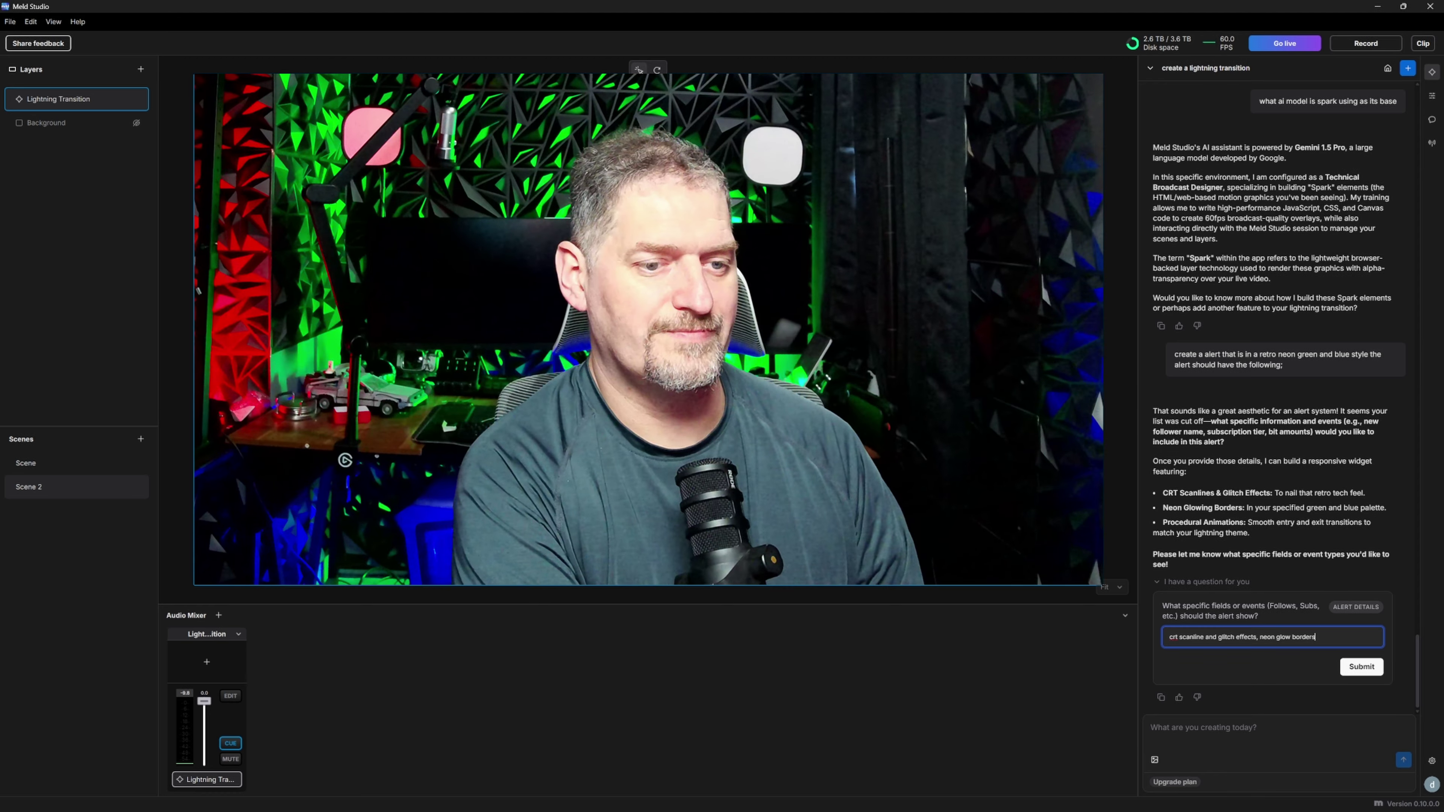
text(, prea)
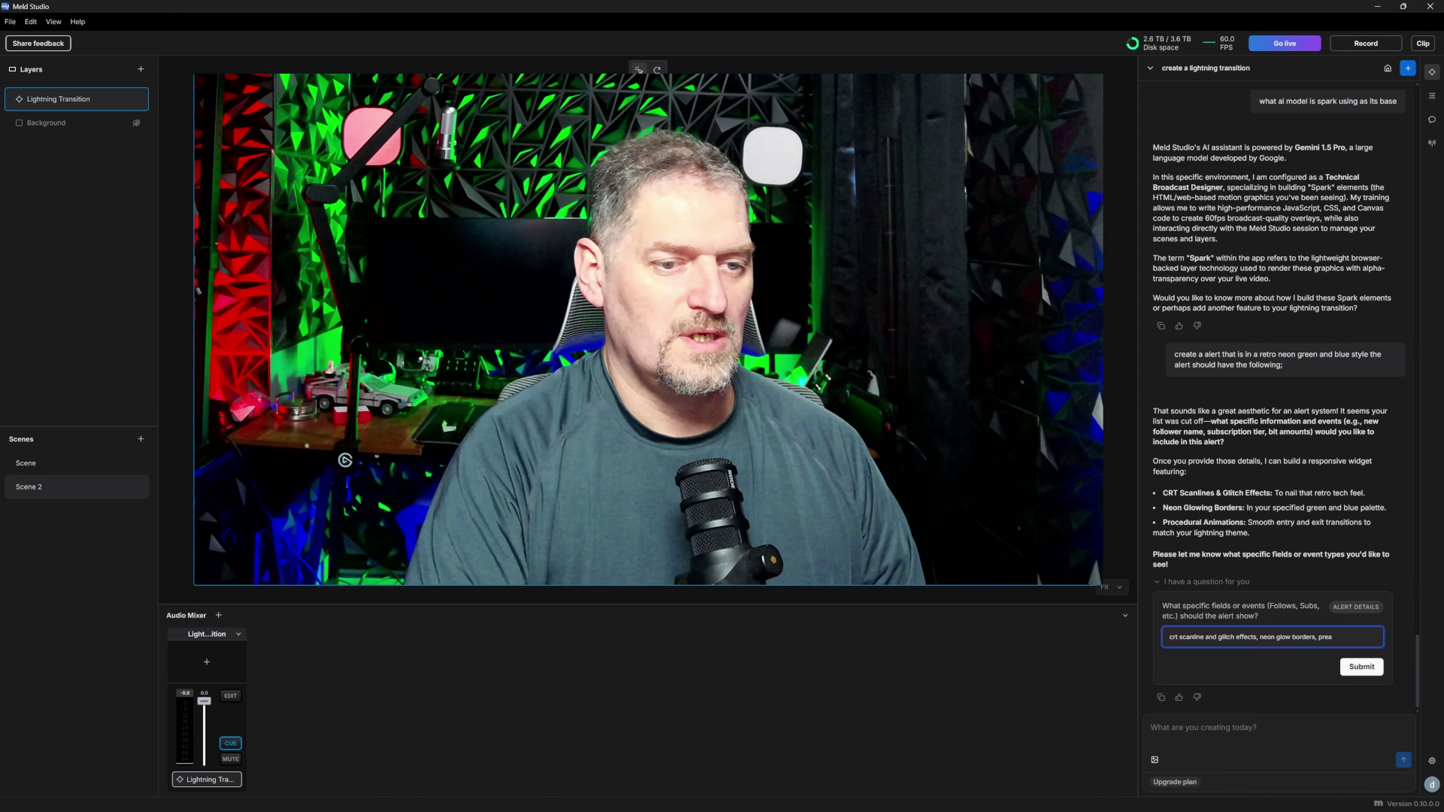
key(BackSpace)
key(BackSpace)
text(oce)
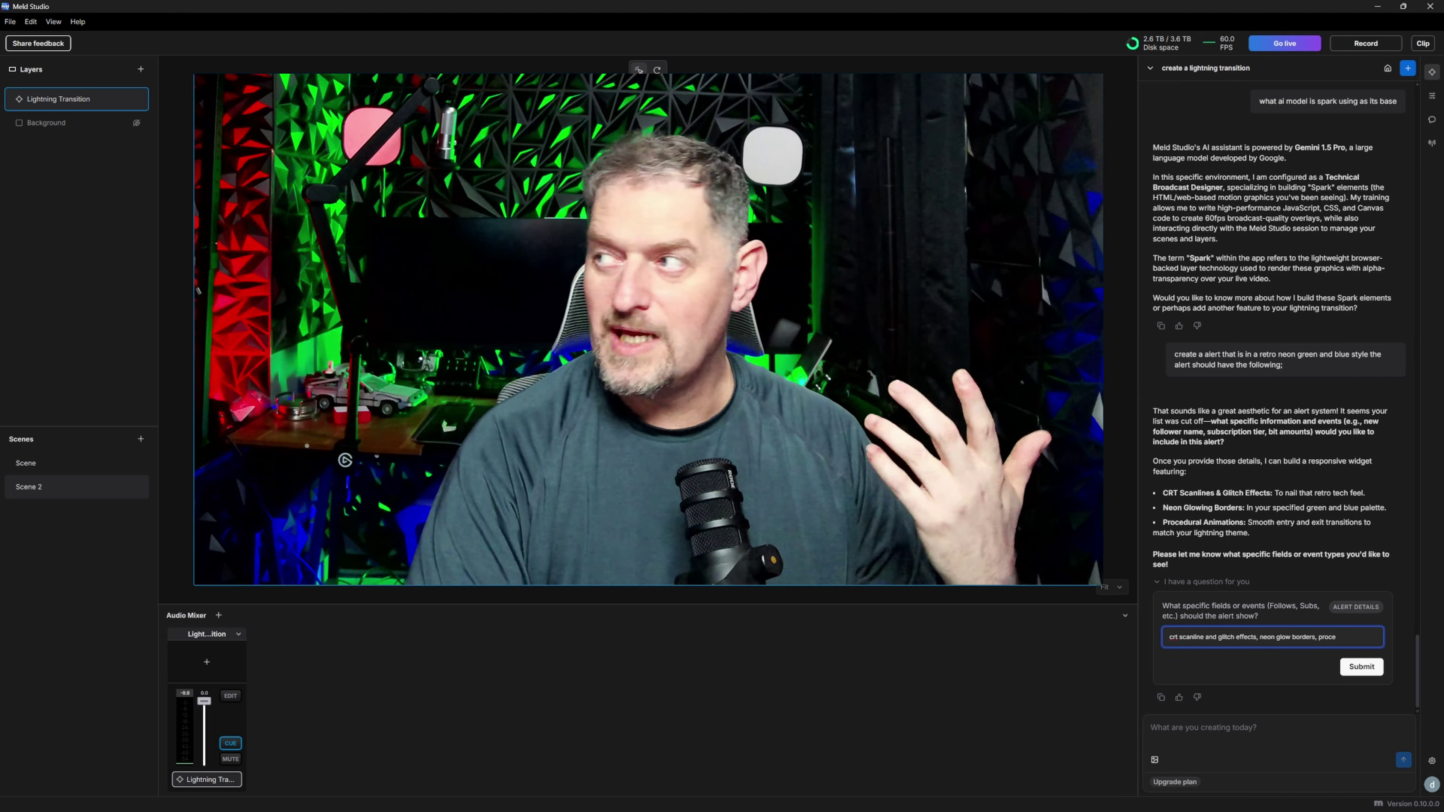
text(dural a)
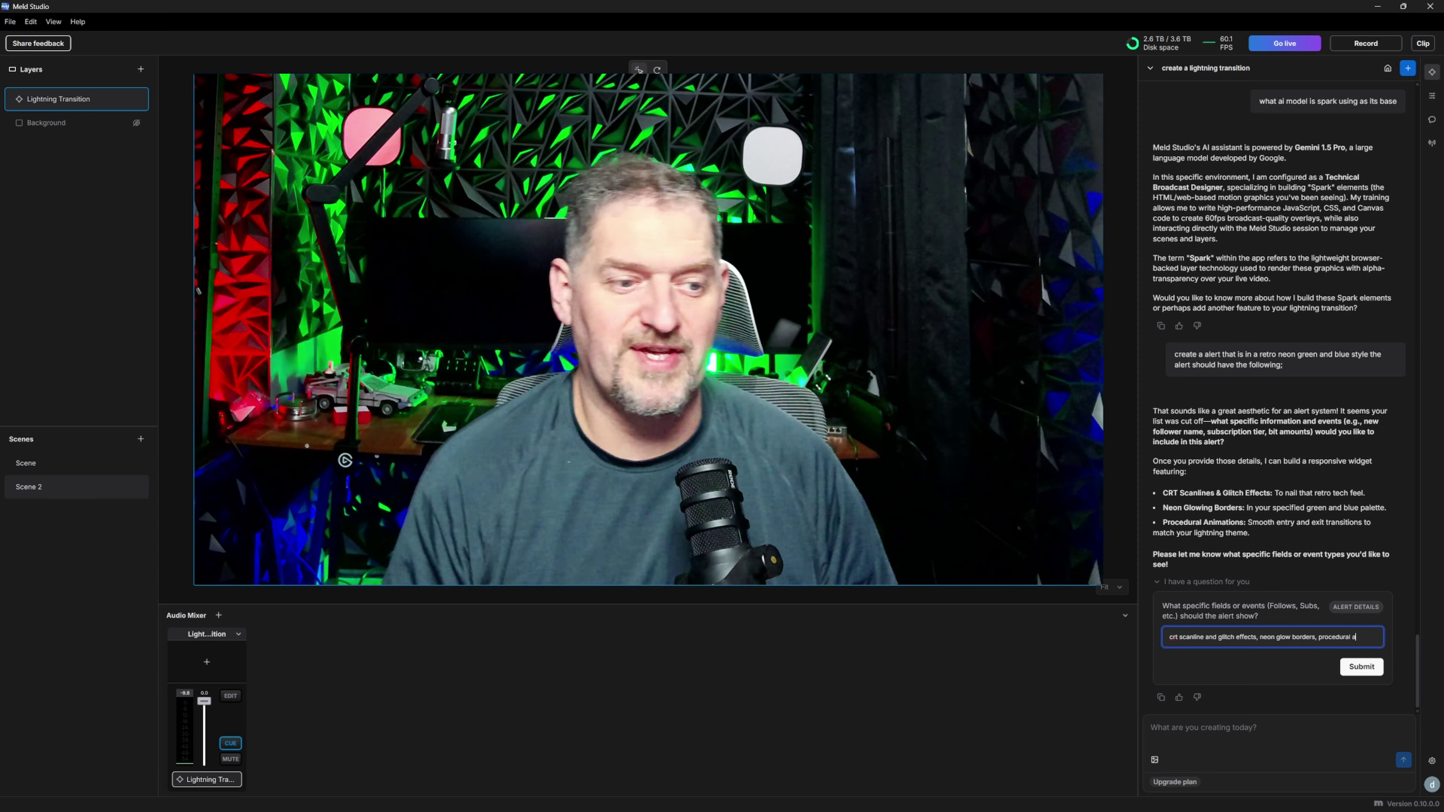
text(naimation)
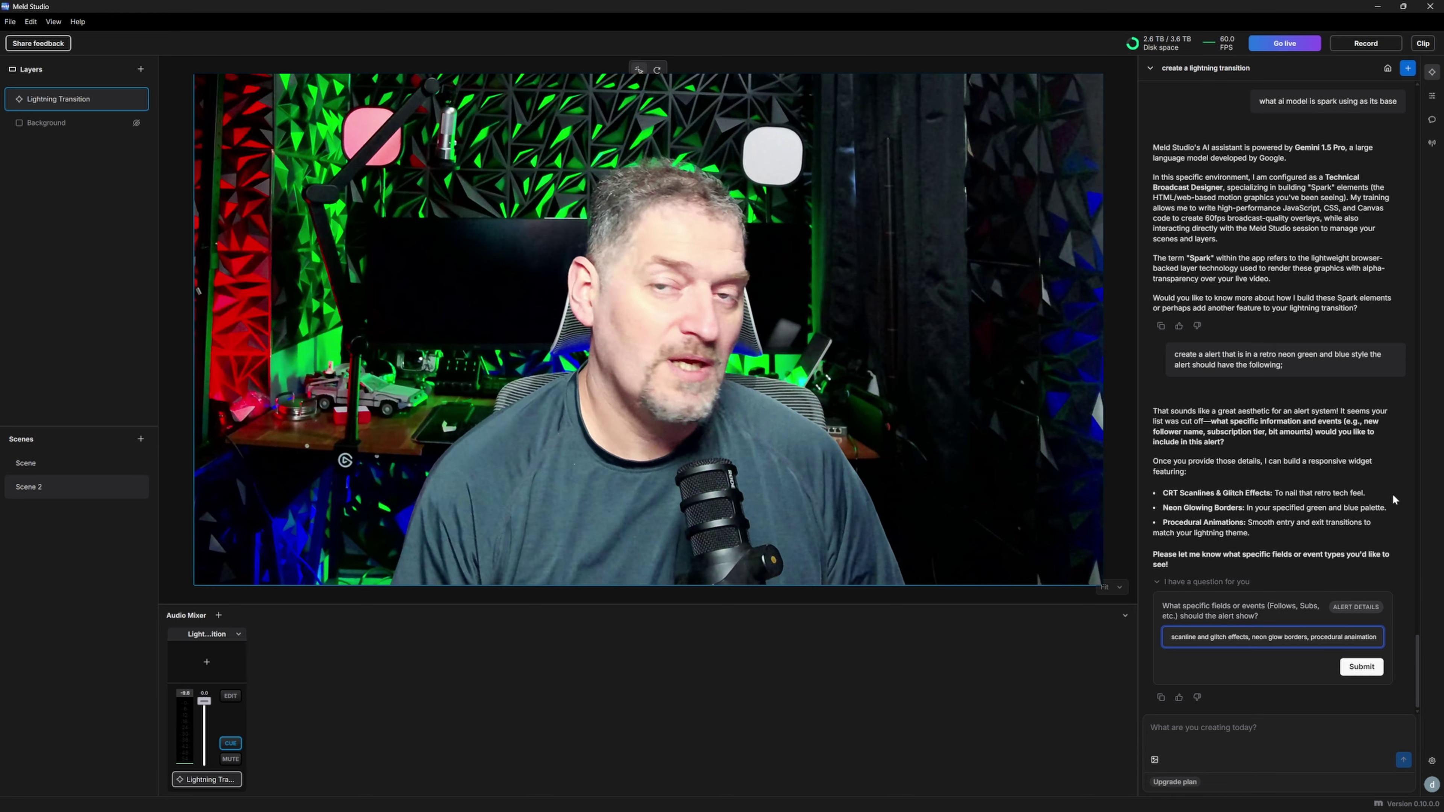
click(1364, 668)
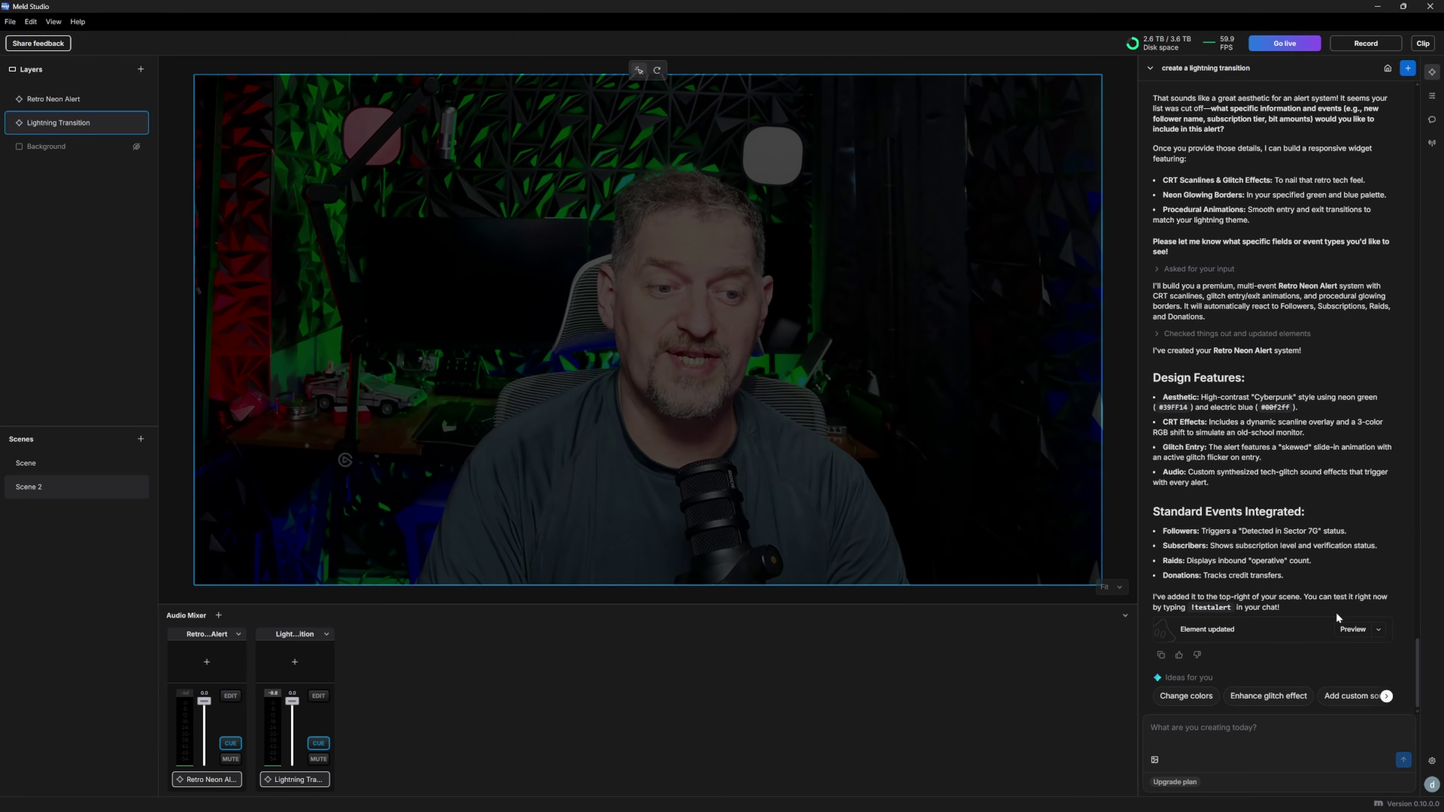
- Preview the generated Retro Neon Alert with the Raid, Follow, Sub and Random events
click(1380, 628)
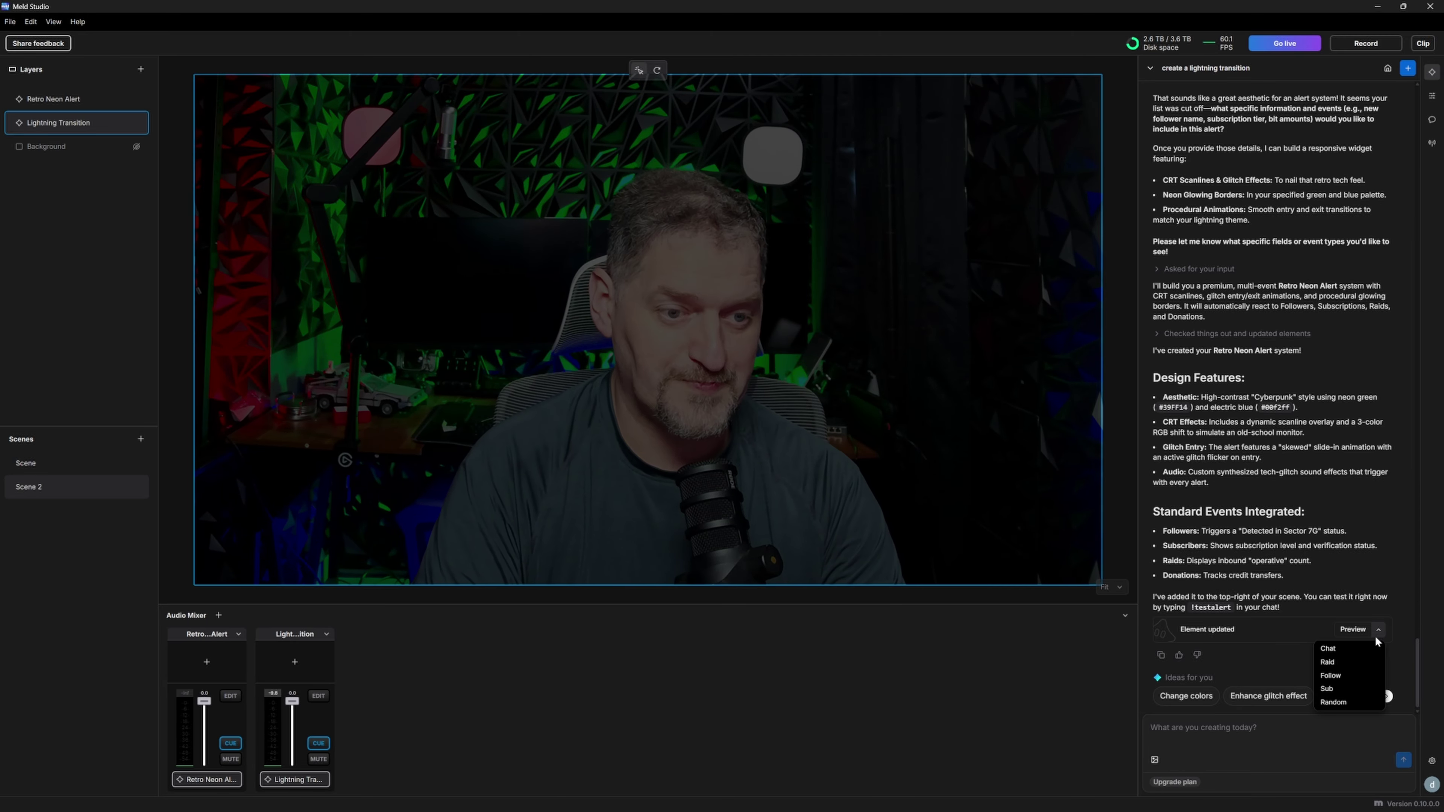
click(1350, 662)
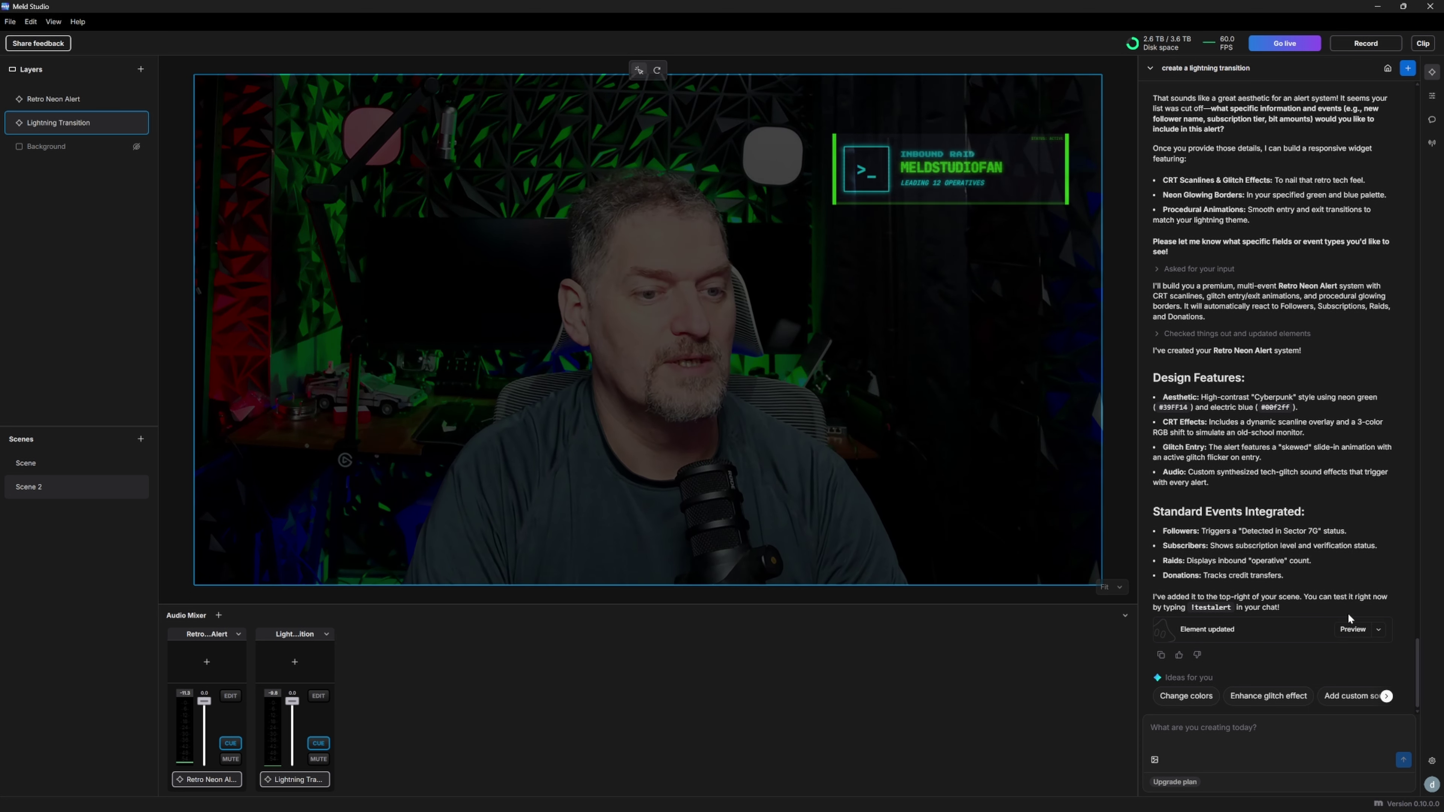
click(1378, 629)
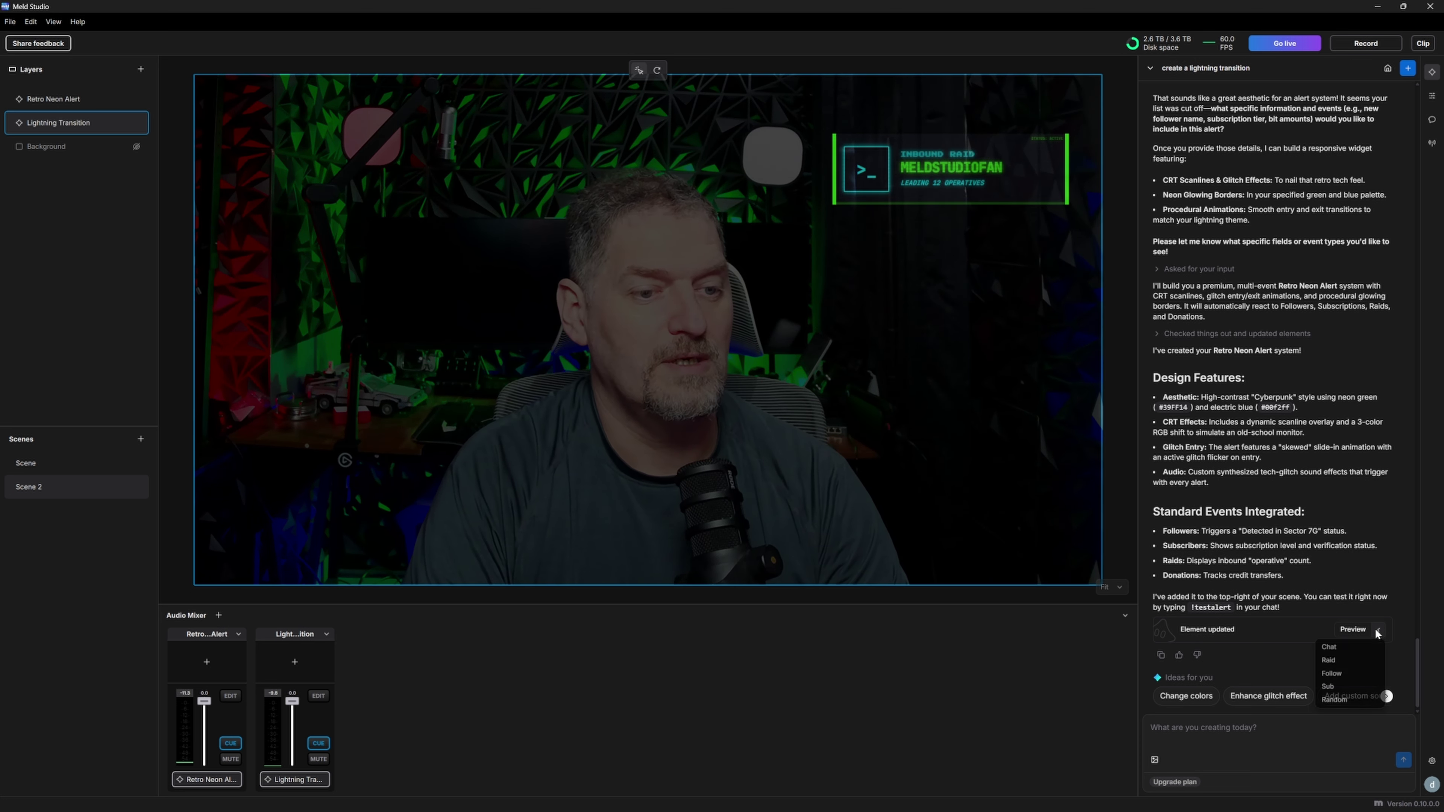
click(1349, 675)
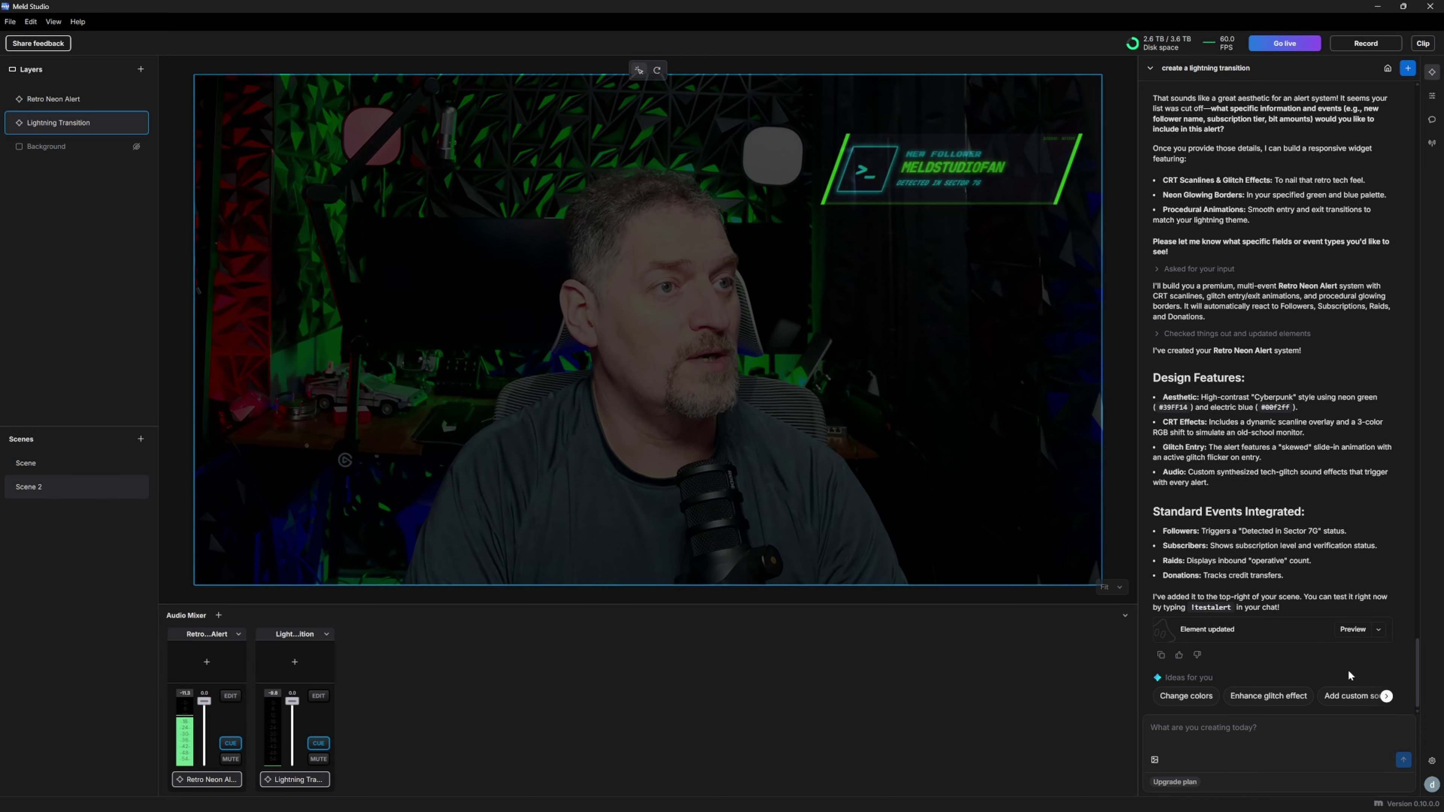
click(1381, 632)
click(1342, 694)
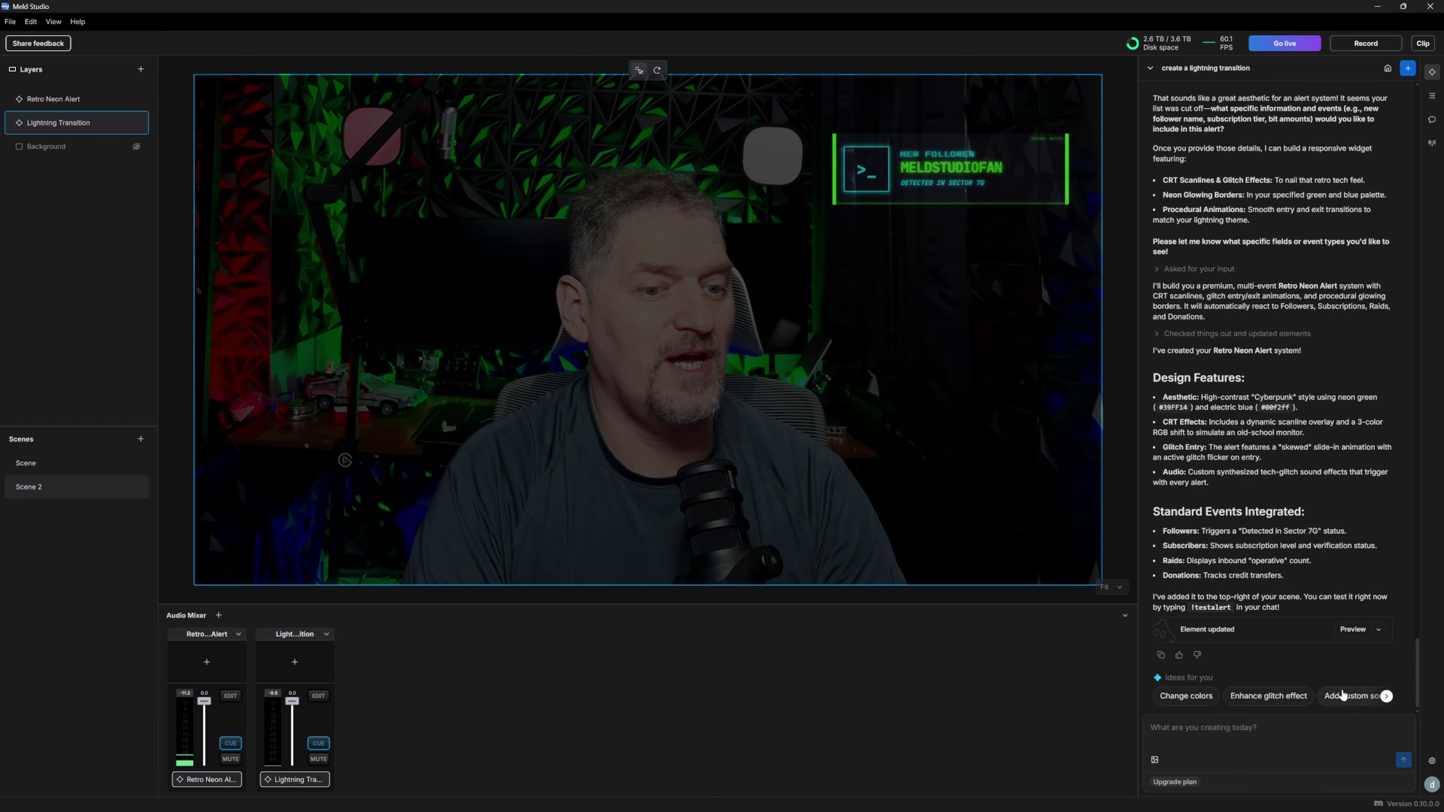
click(1376, 630)
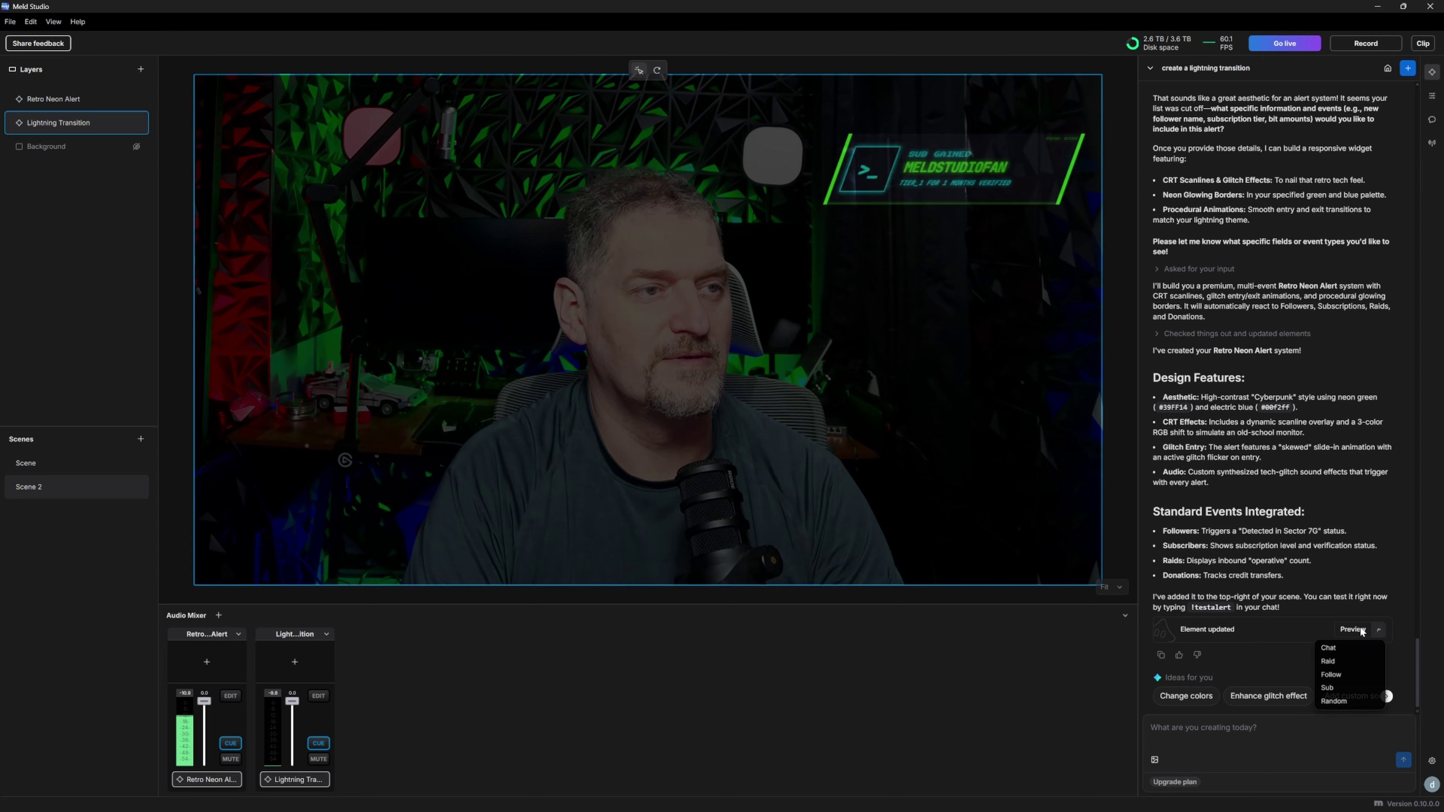
click(1379, 629)
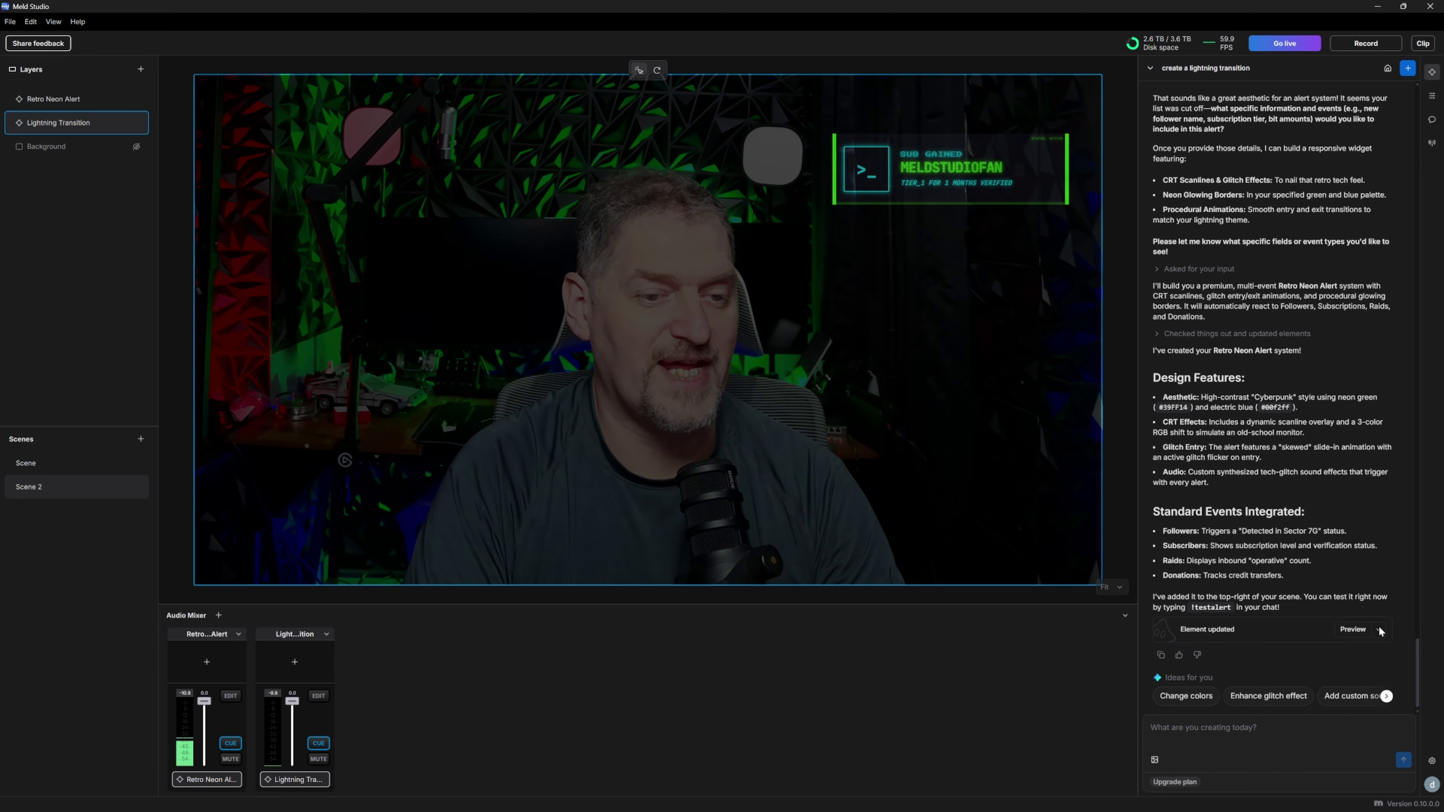
click(1379, 630)
click(1333, 703)
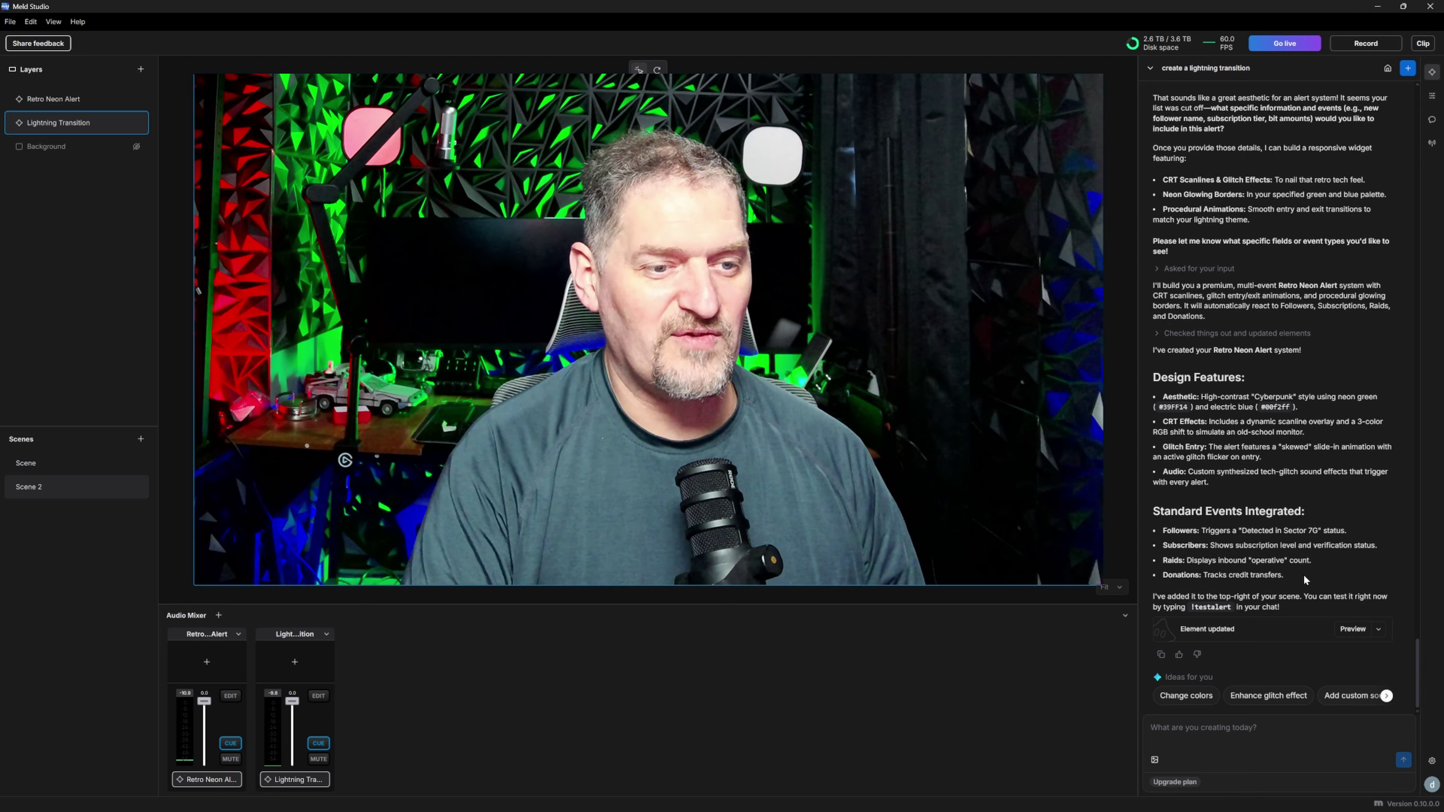
- Review the alert's preview event options again and the remaining suggested ideas below the assistant's reply
click(1354, 628)
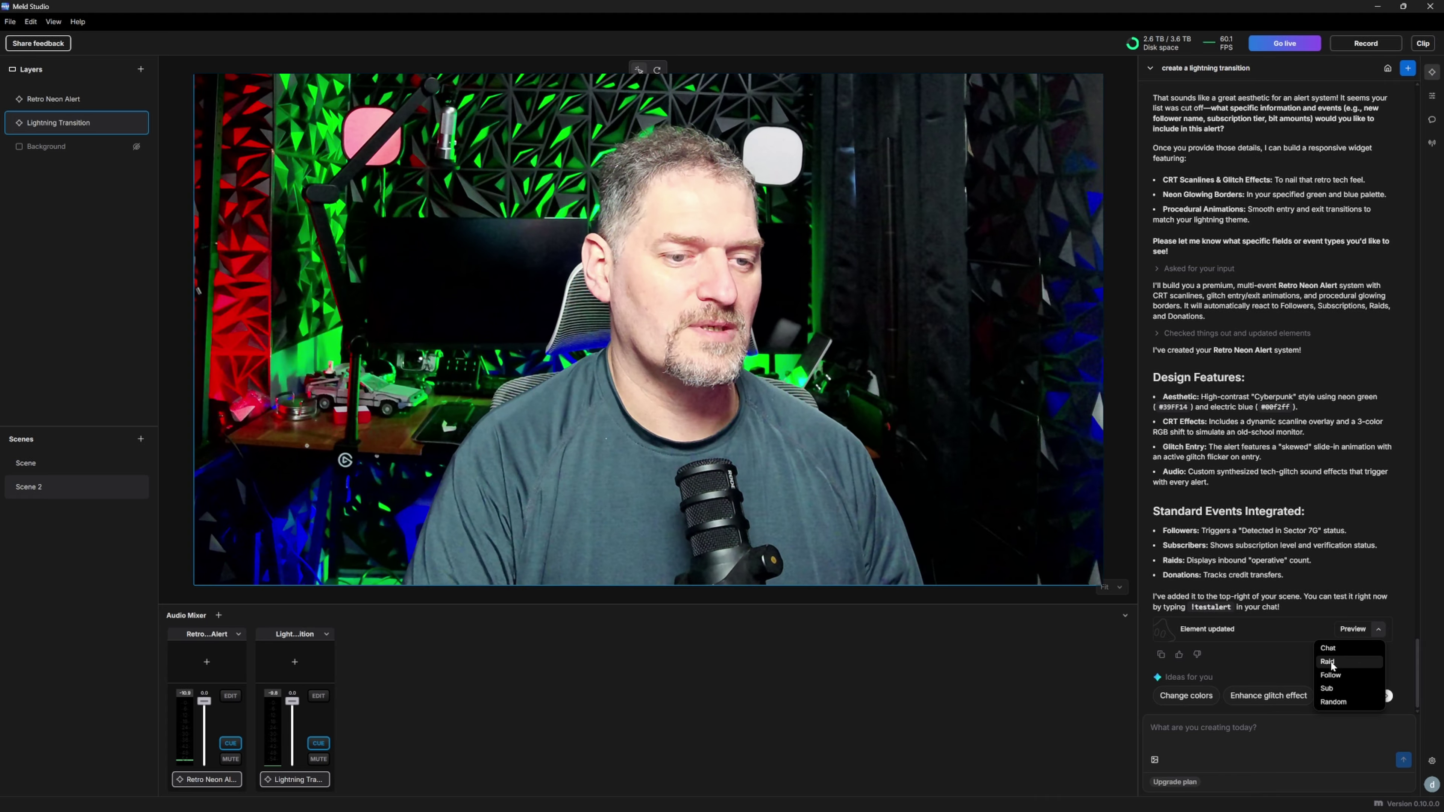
click(1335, 677)
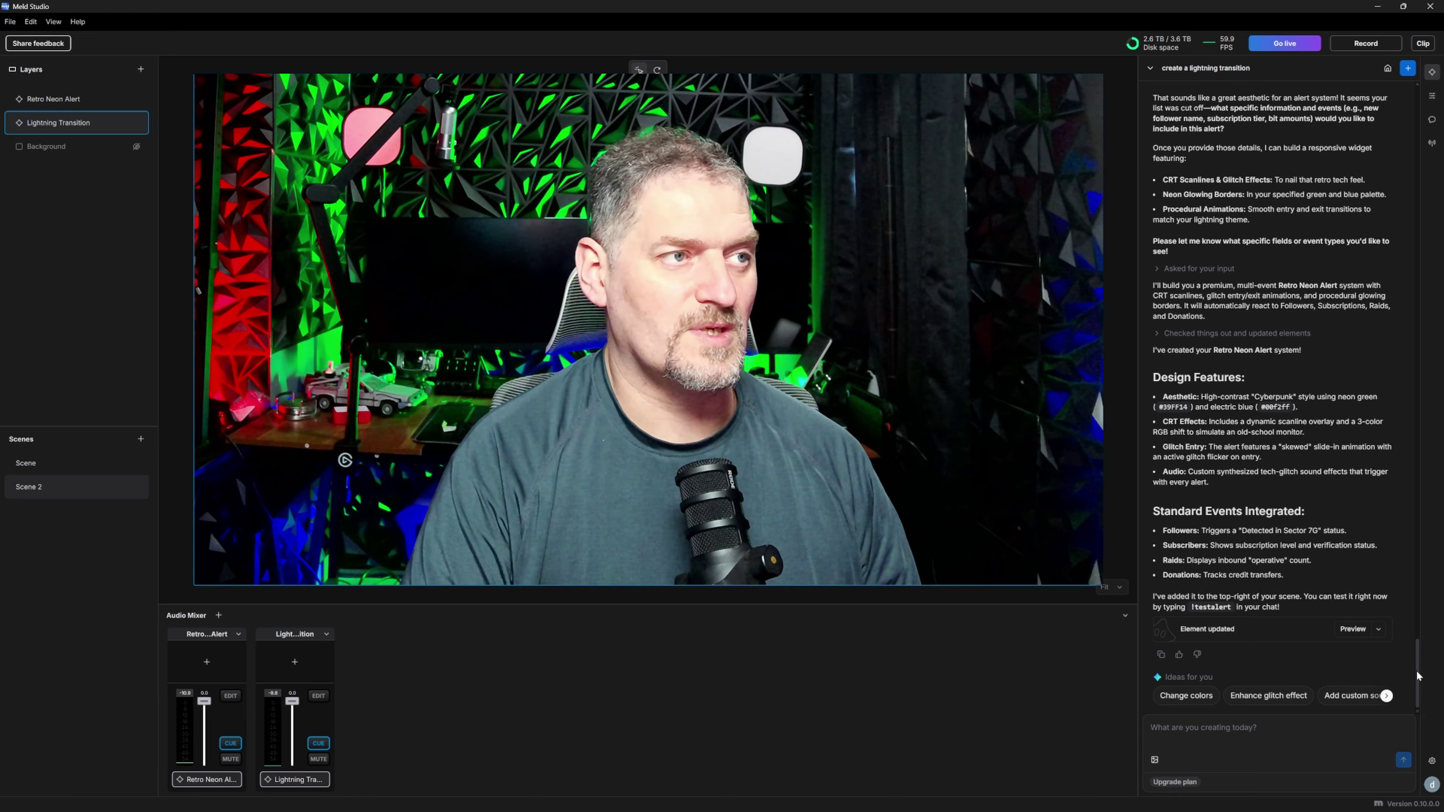
click(1388, 696)
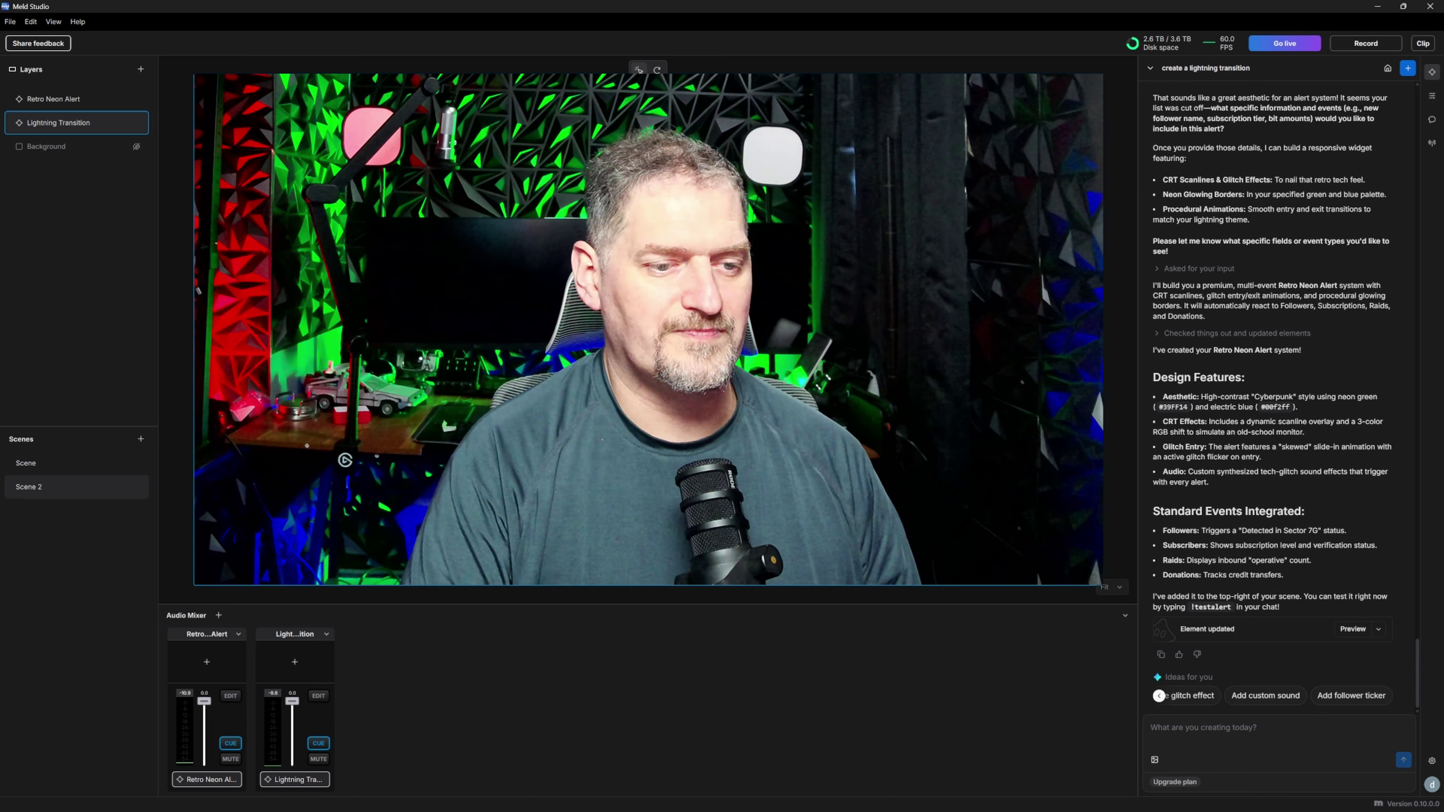
- Begin a new prompt to the AI assistant with the line "change the following aspects of this alert;"
click(1251, 734)
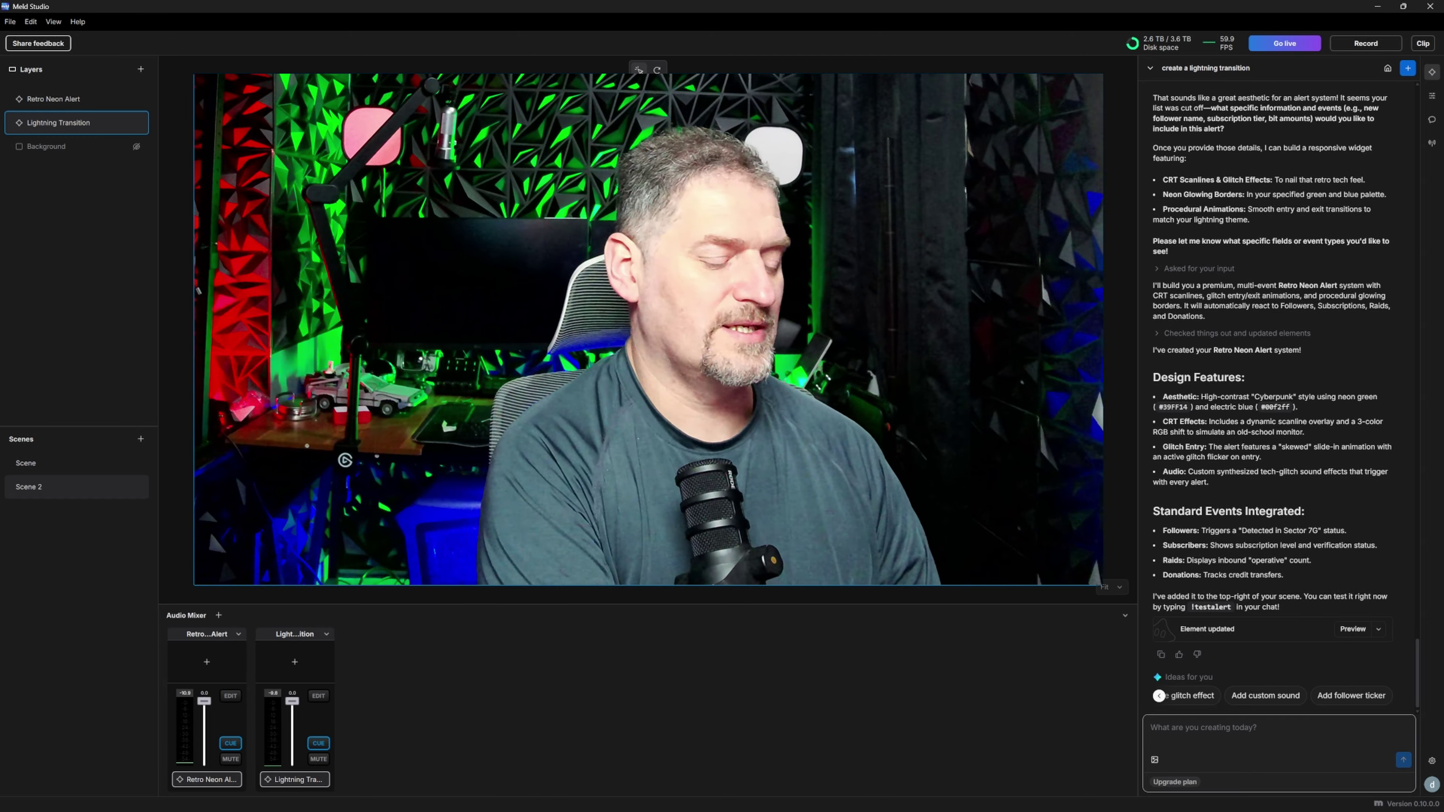
text(make)
key(BackSpace)
key(BackSpace)
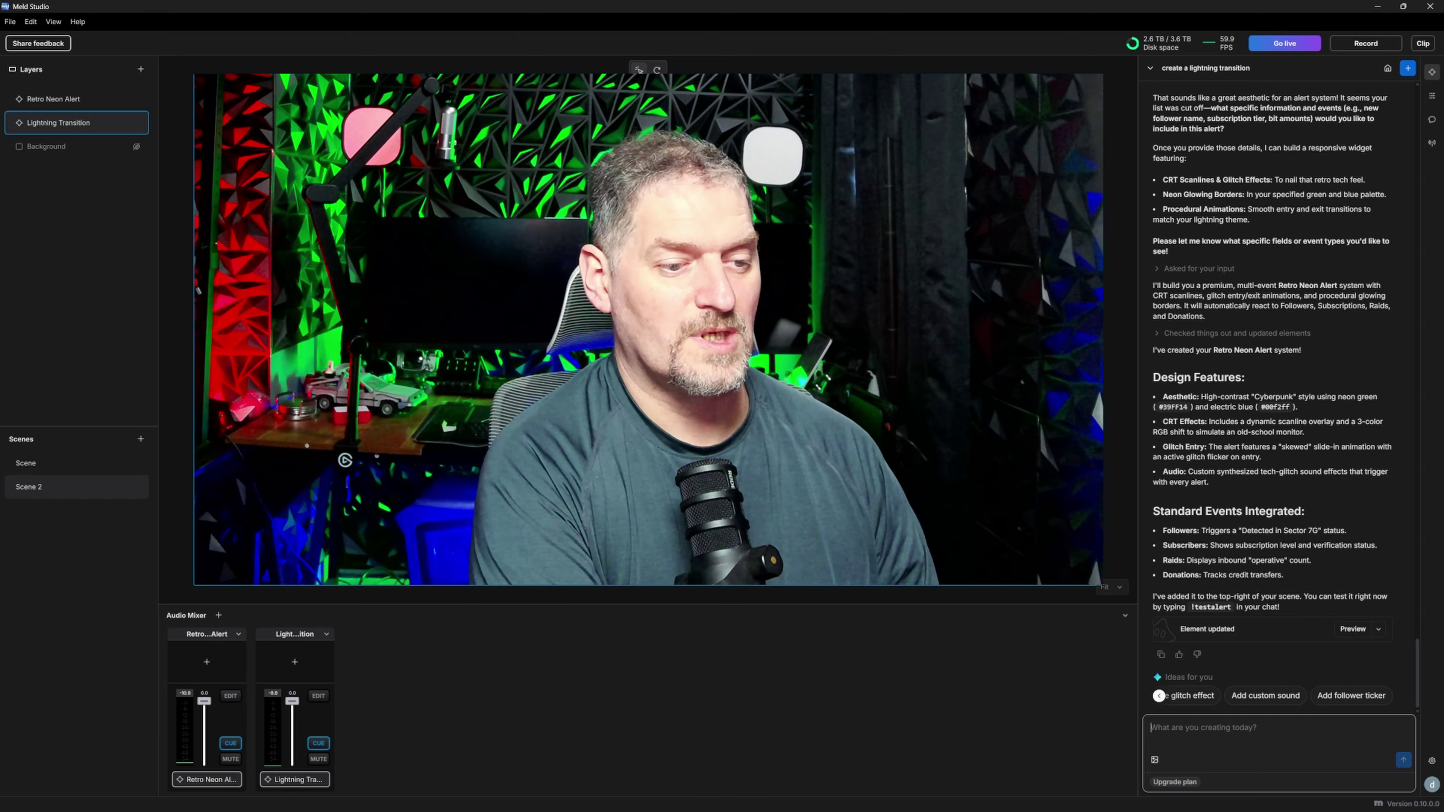
text(ch;e)
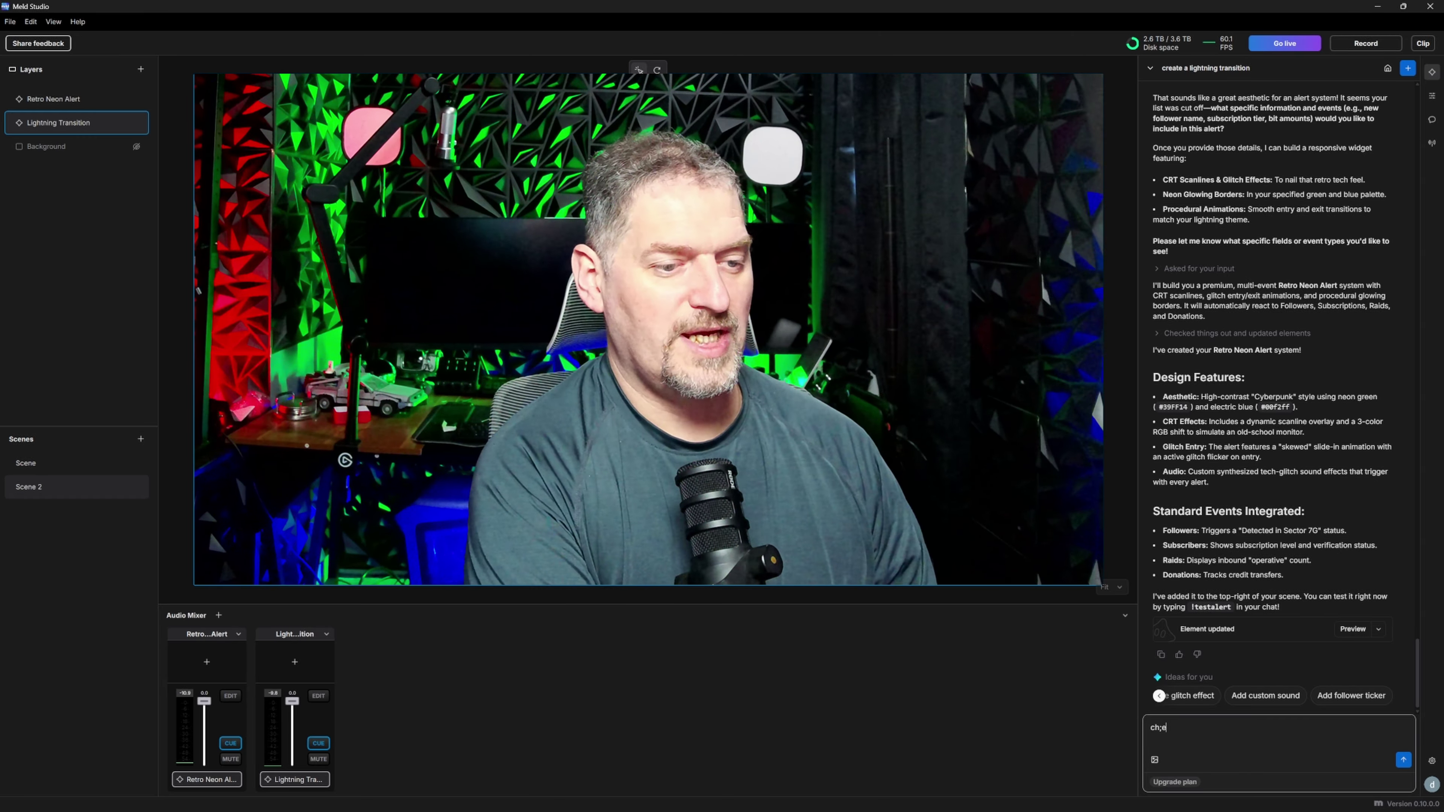
key(BackSpace)
text(ance th)
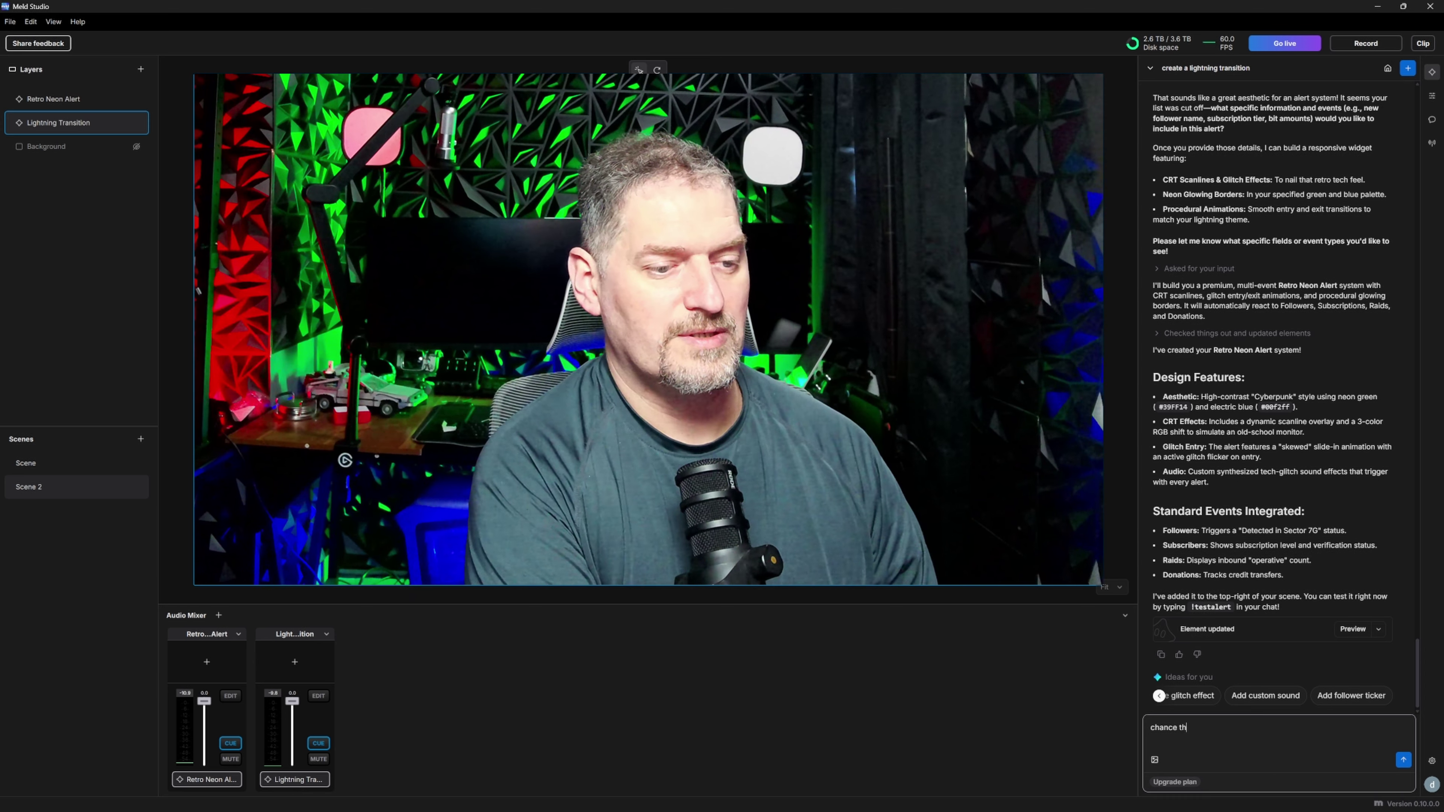
key(BackSpace)
key(BackSpace)
key(BackSpace)
key(BackSpace)
key(BackSpace)
text(ge the c)
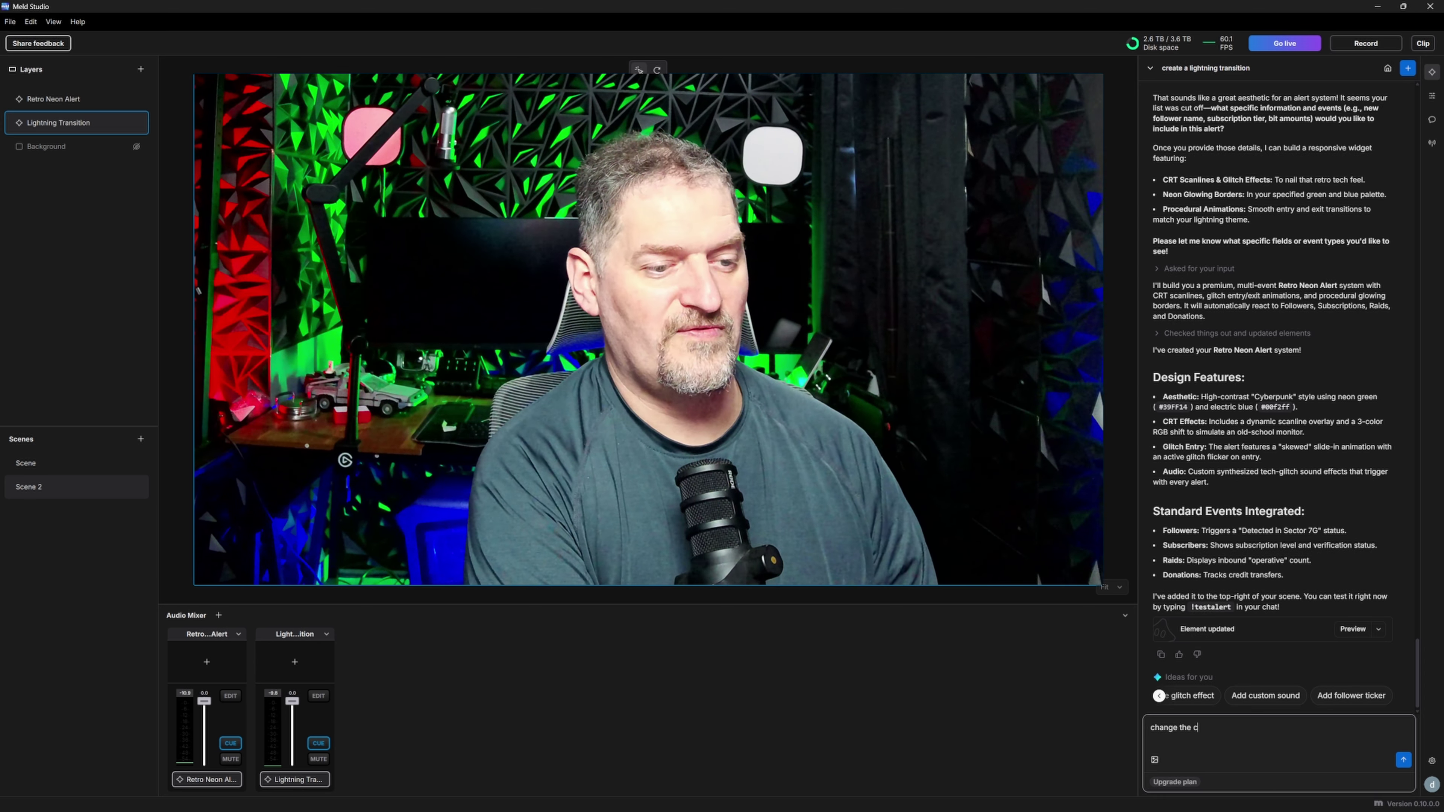
key(BackSpace)
text(floo)
text(wing aspects of this alert)
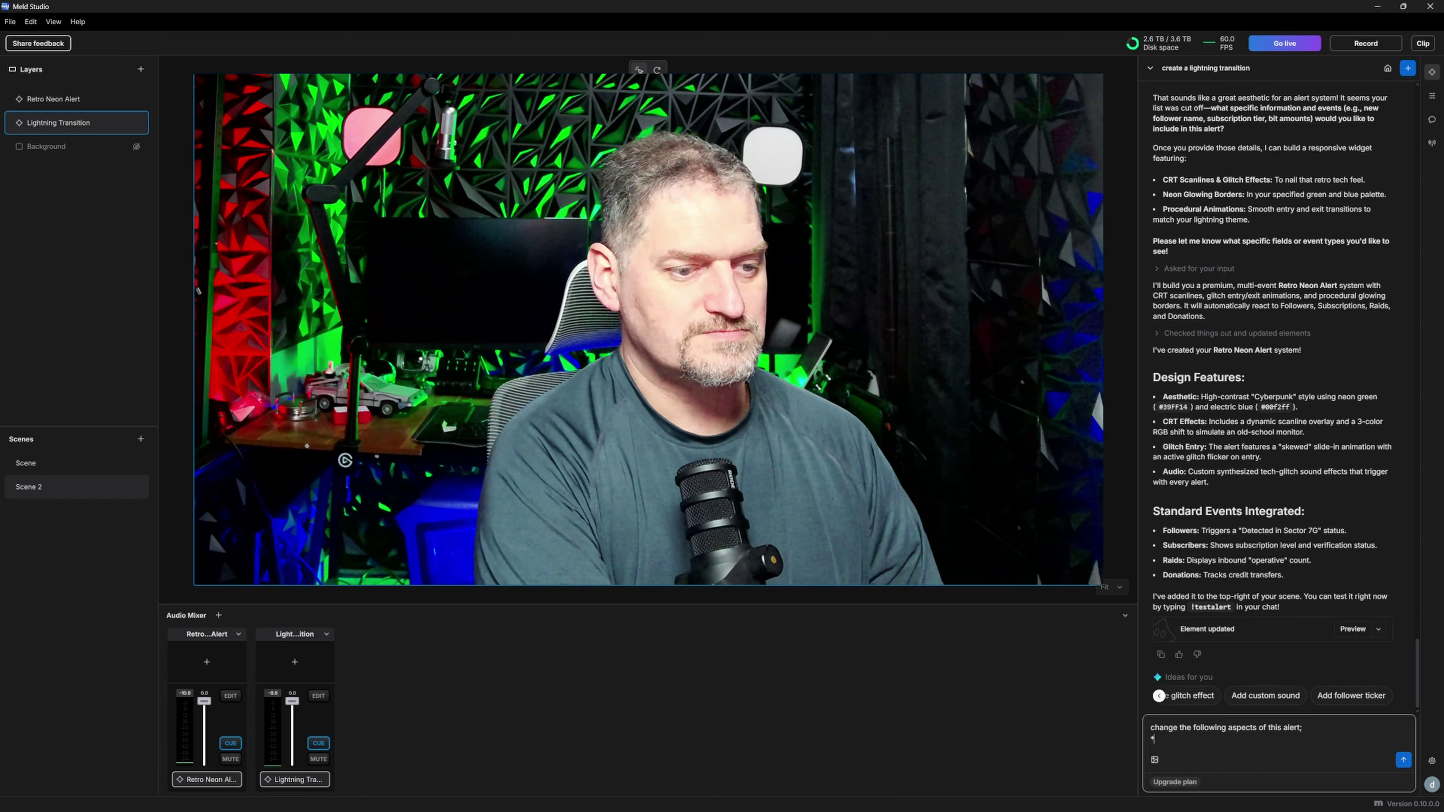
- Add the bullet "* i need for a more substantial glow" to the unsent prompt
text(eed )
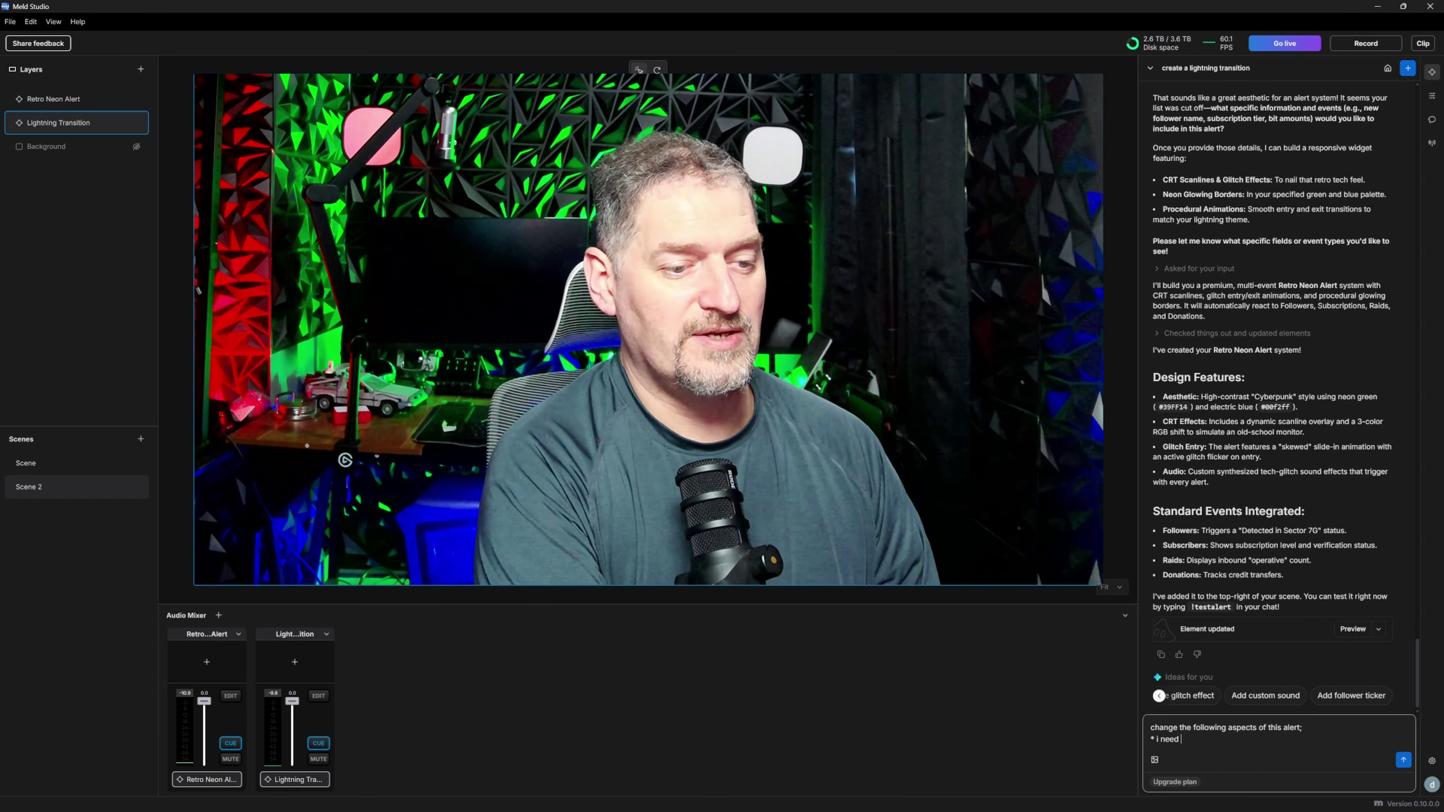
text(for a more)
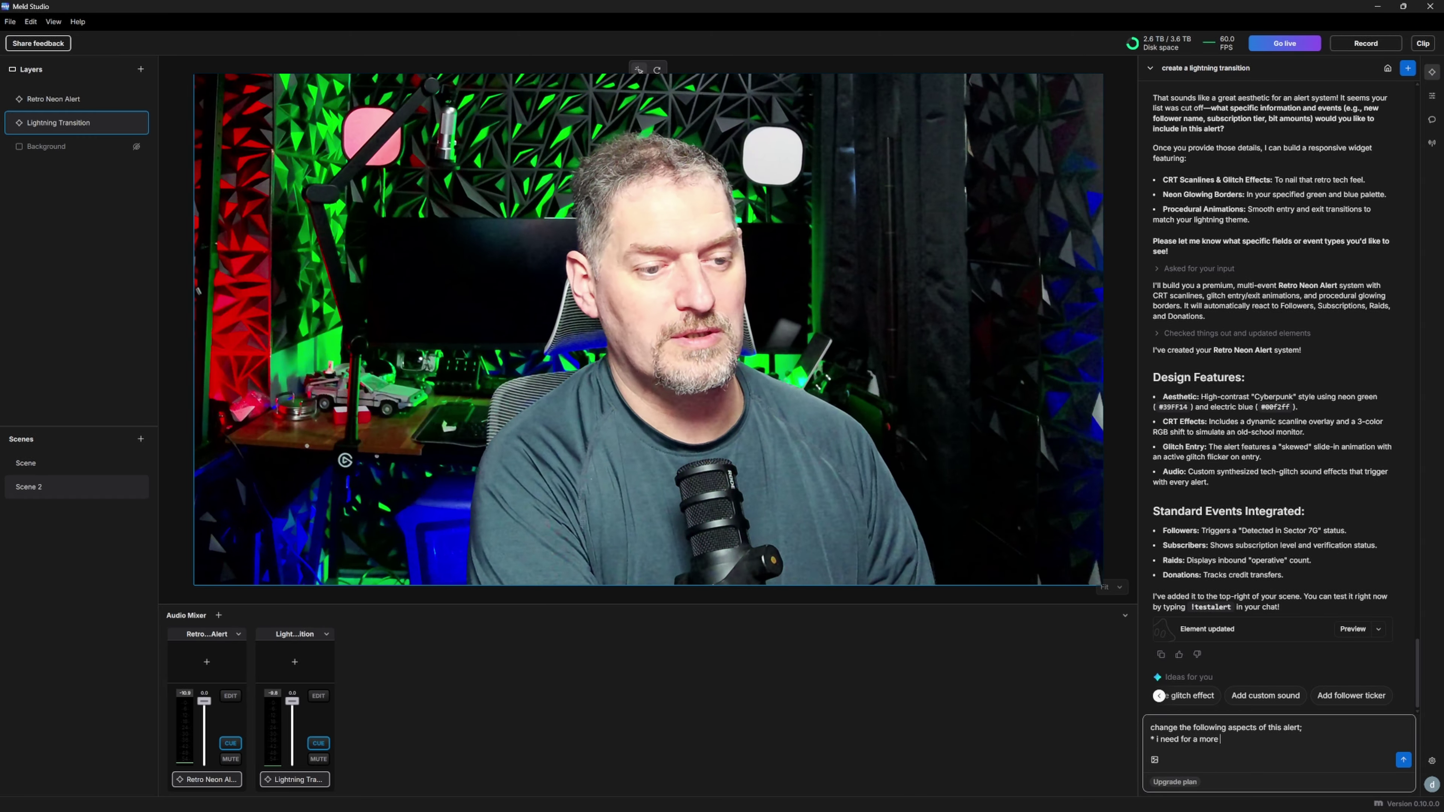
text( substanc)
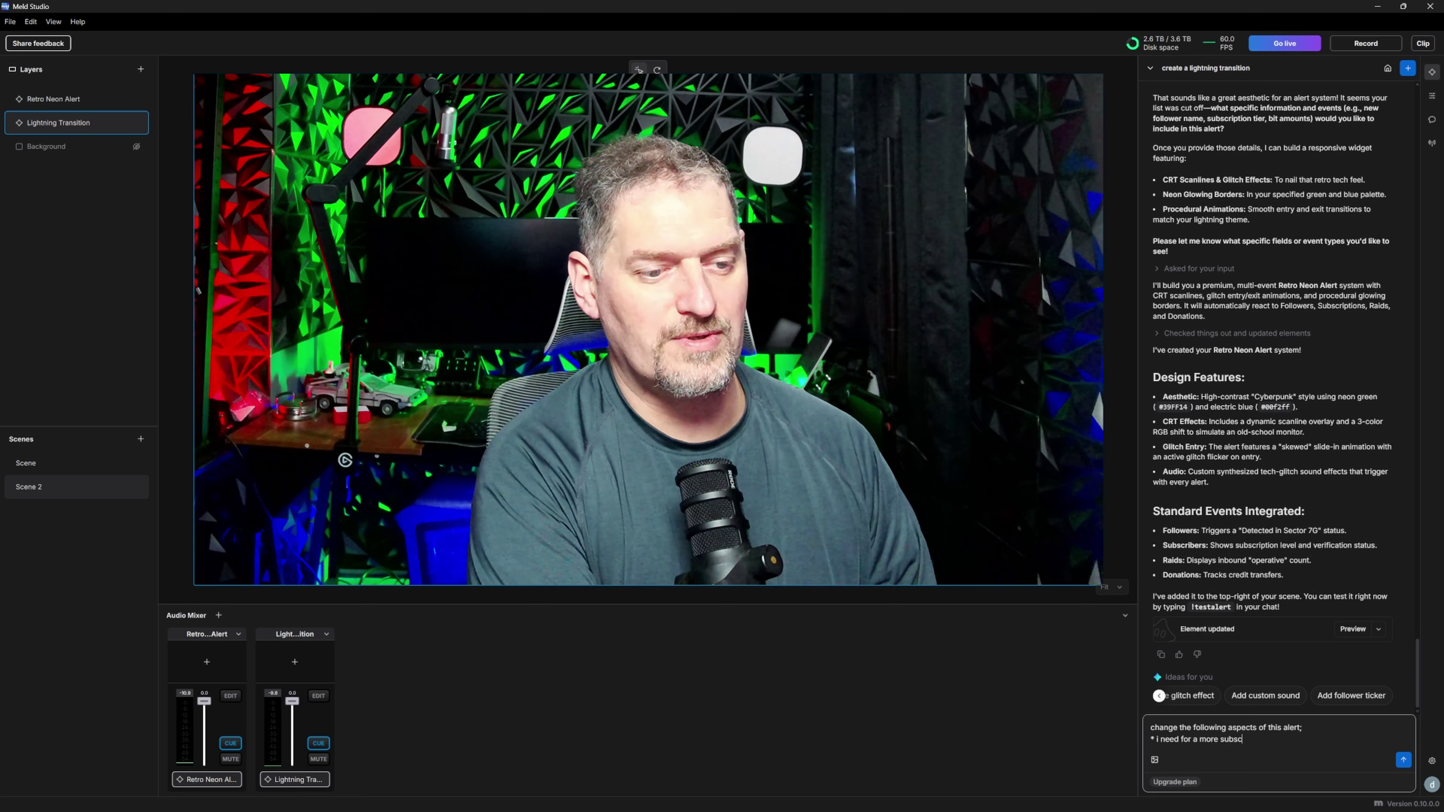
key(BackSpace)
text(tancail glow)
- Add the bullet "* the sound need to be more glitchy" to the unsent prompt
key(shift+Return)
text(* I ne3ed)
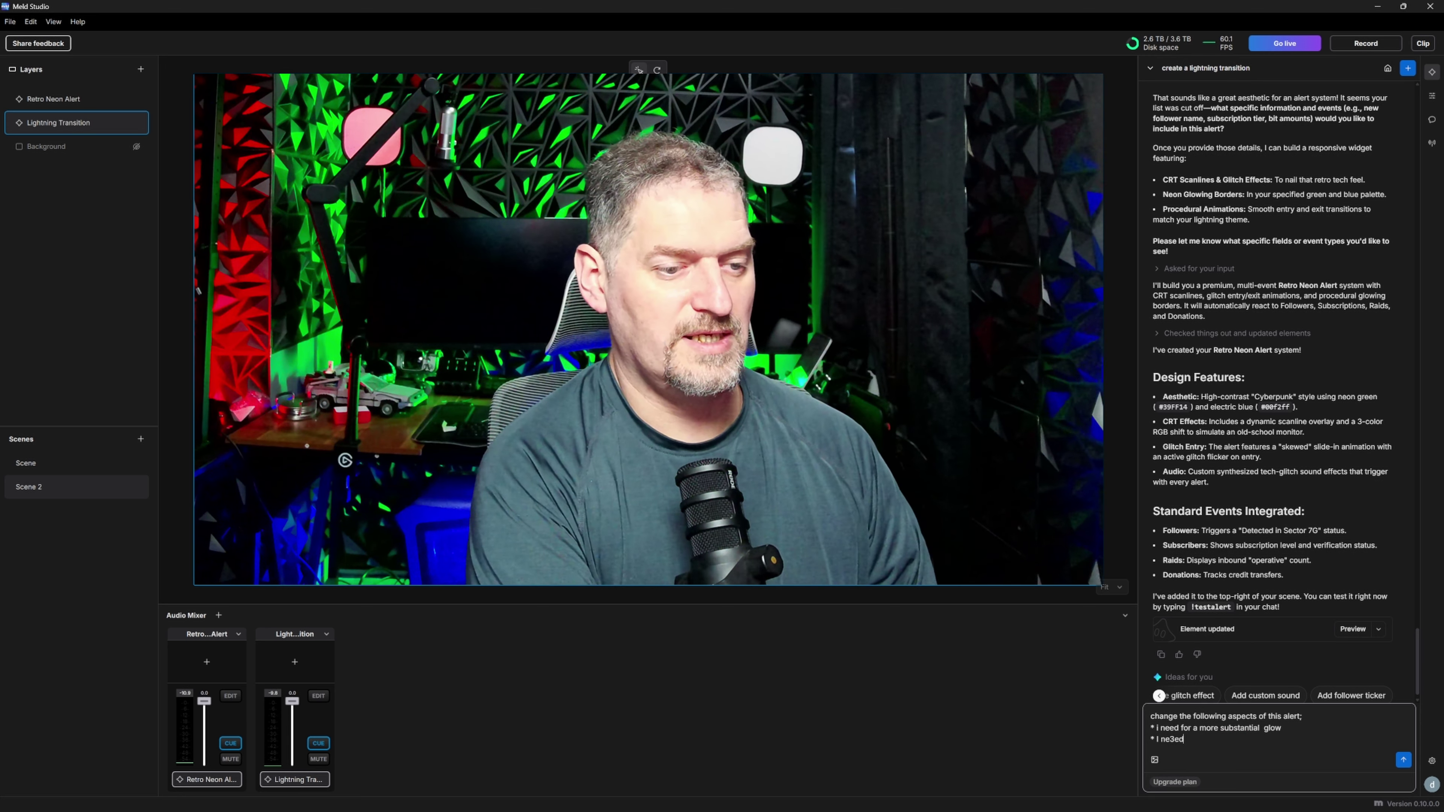
key(BackSpace)
key(BackSpace)
key(BackSpace)
key(BackSpace)
text(the)
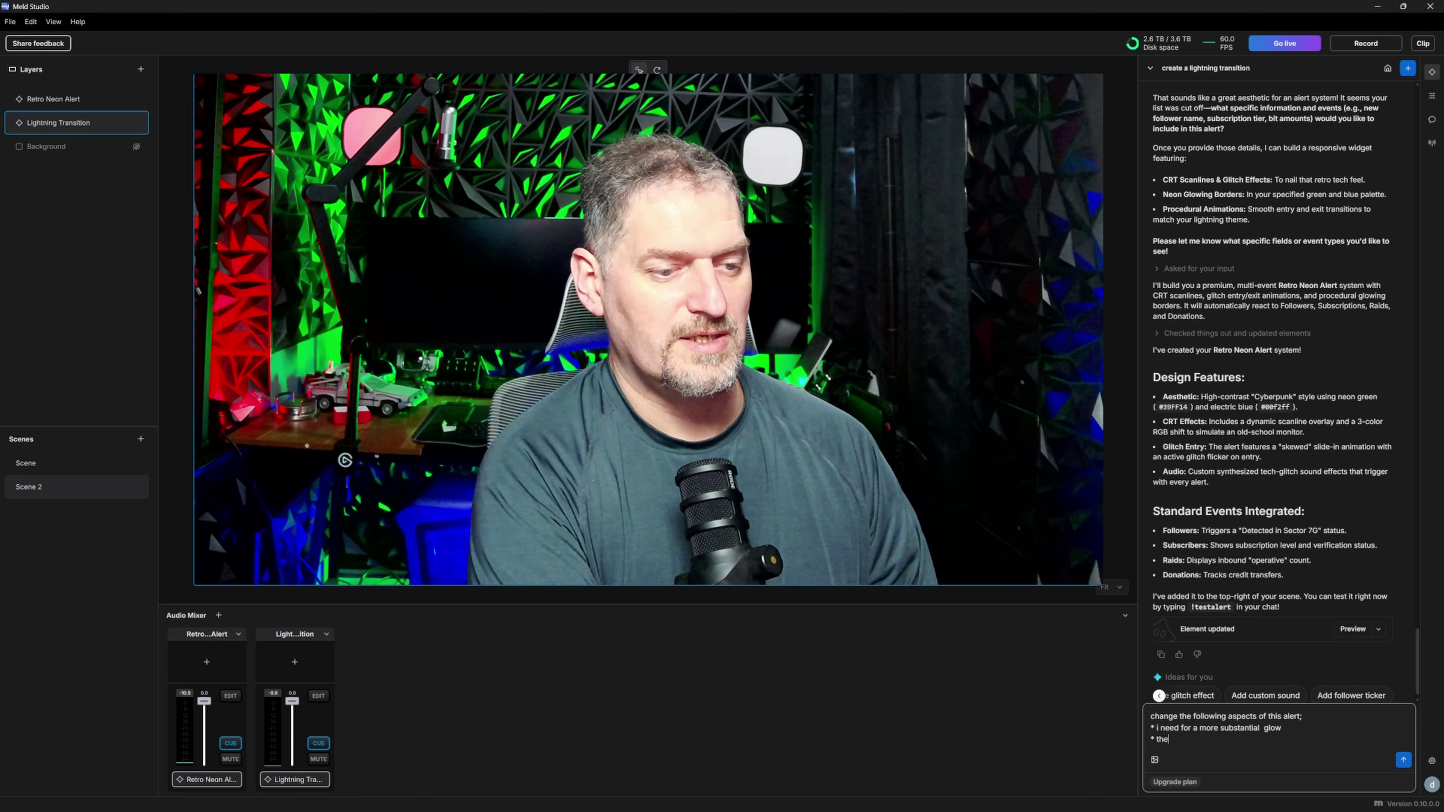
text( sound need )
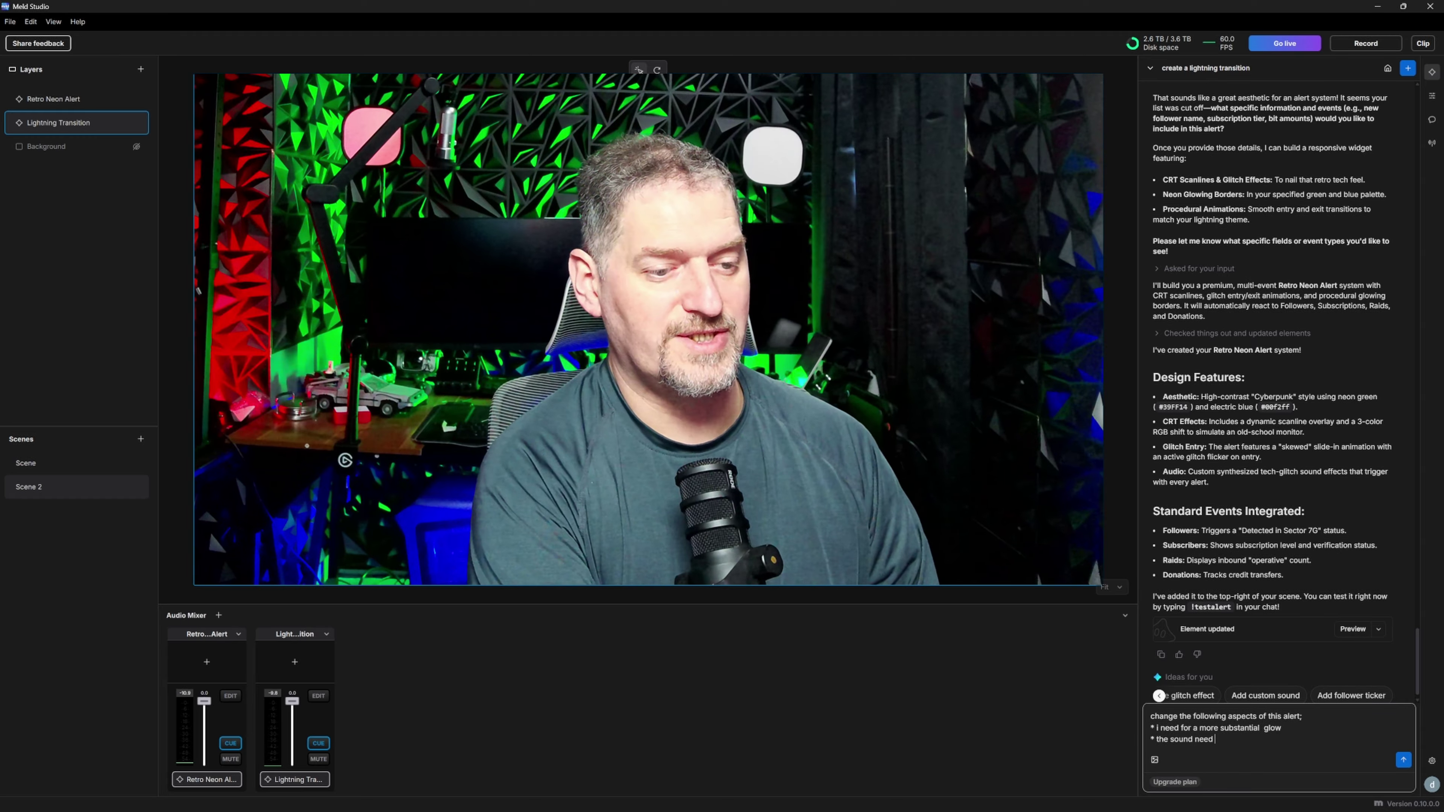
text(to be d)
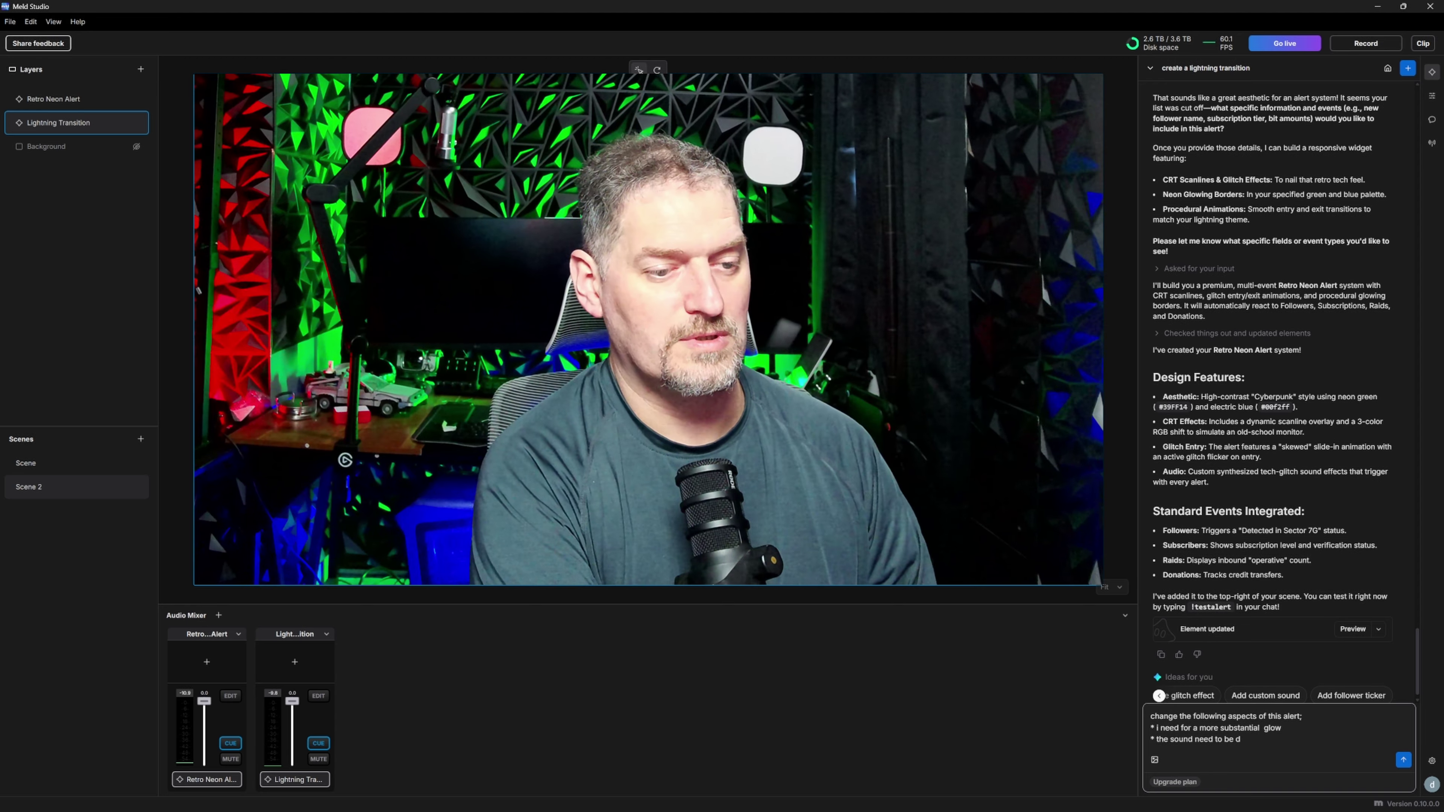
key(BackSpace)
text(more glitchy)
- Add the bullet "* the alert should have a vcr style look" and send the change request to the AI assistant
key(shift+Return)
text(* th)
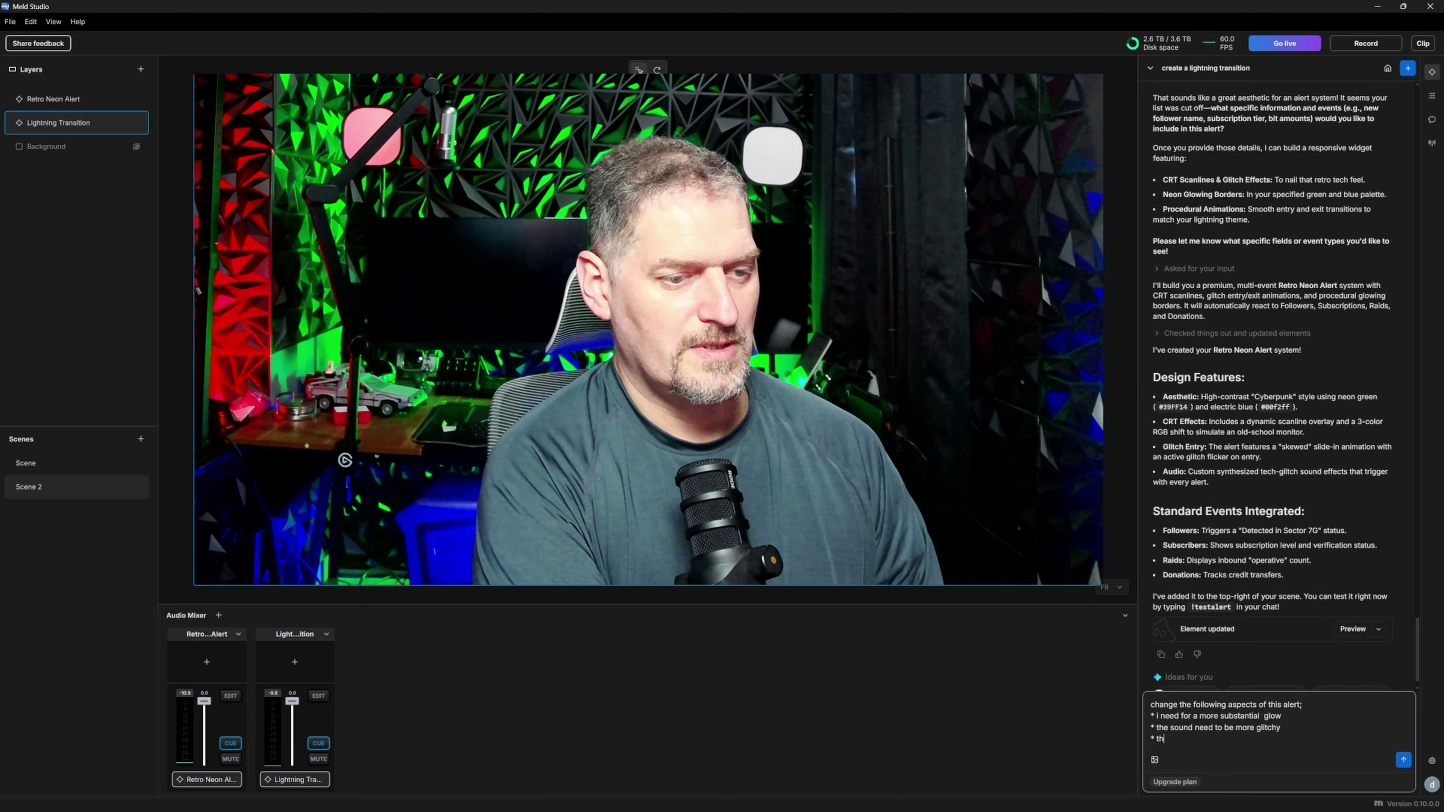
text(e alert )
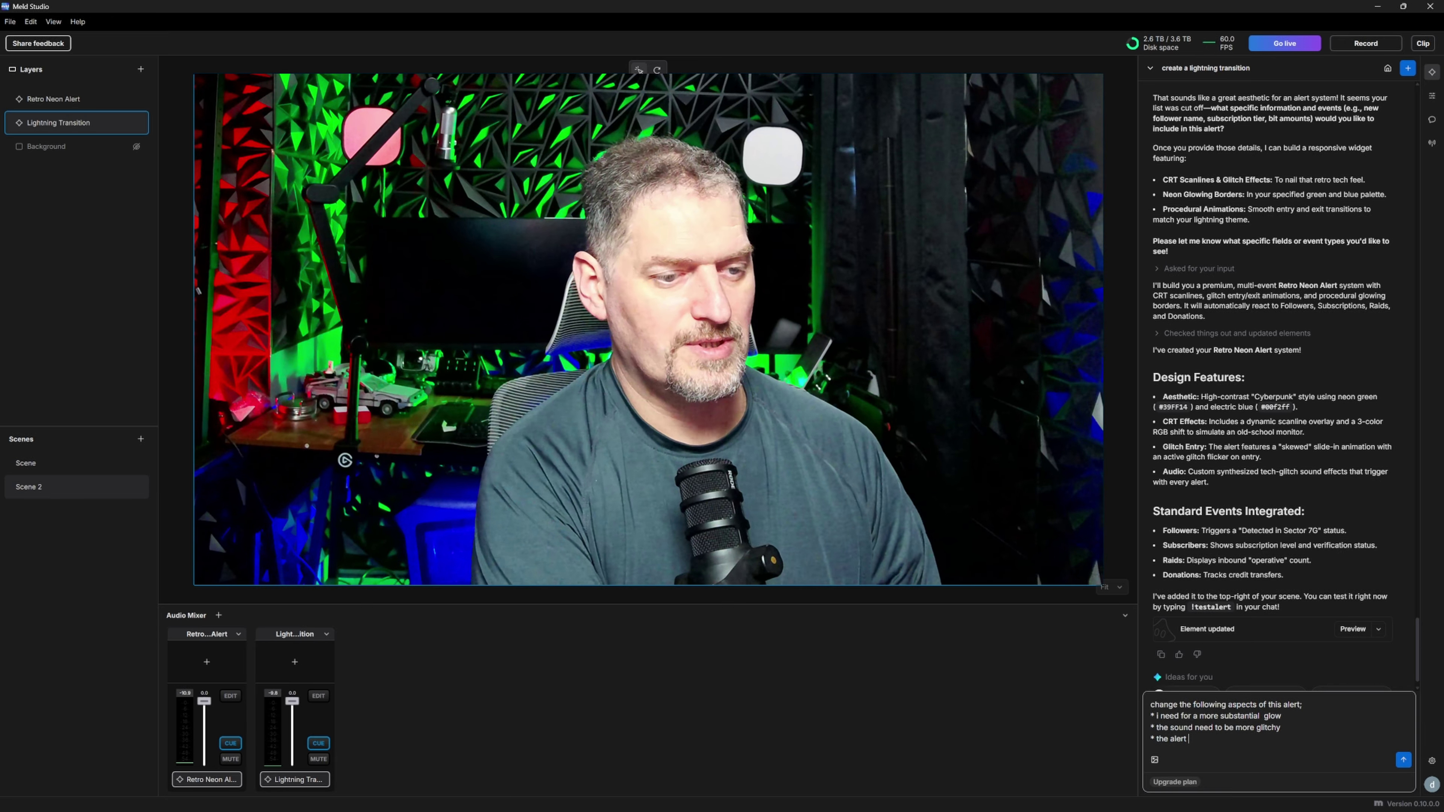
text(should have a)
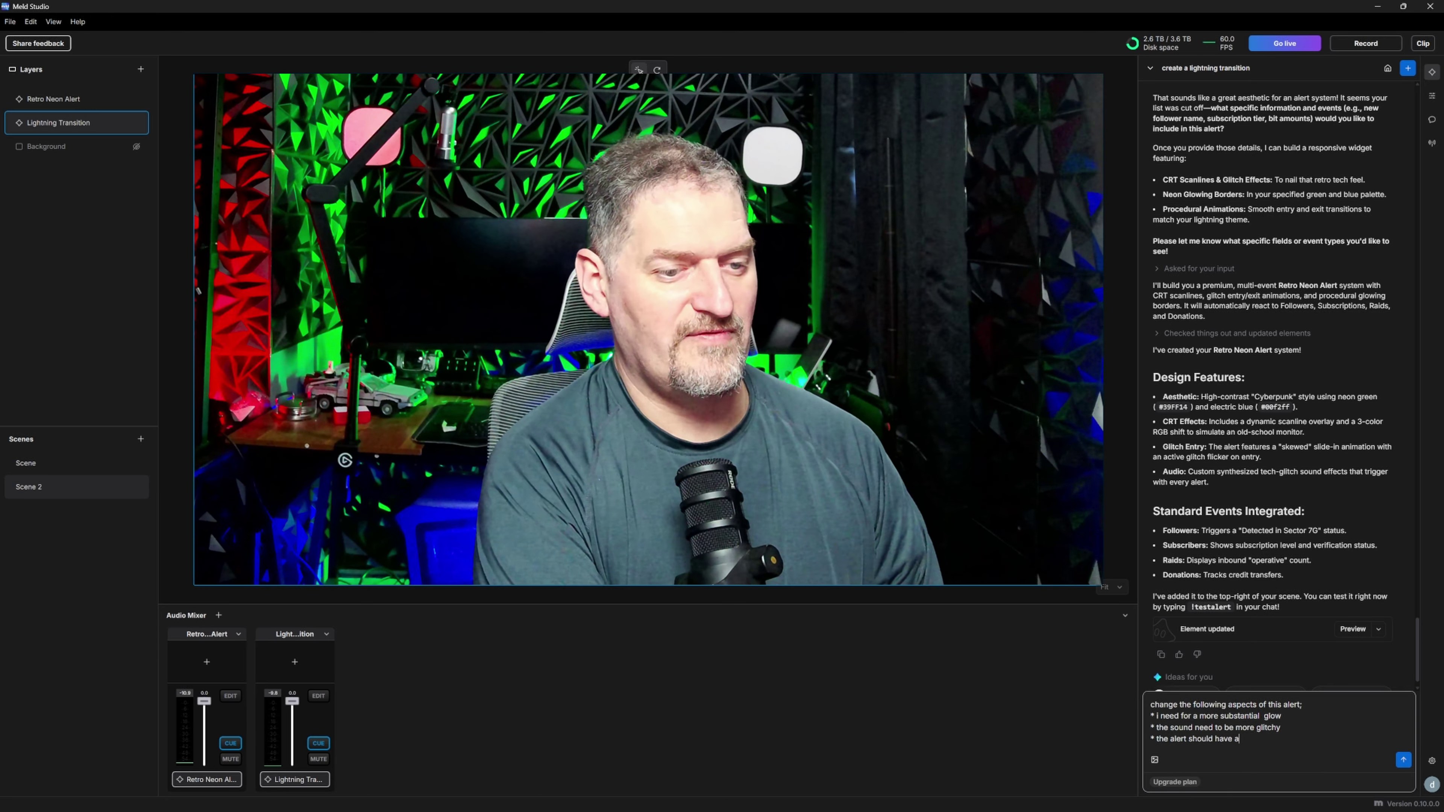
text( vcr)
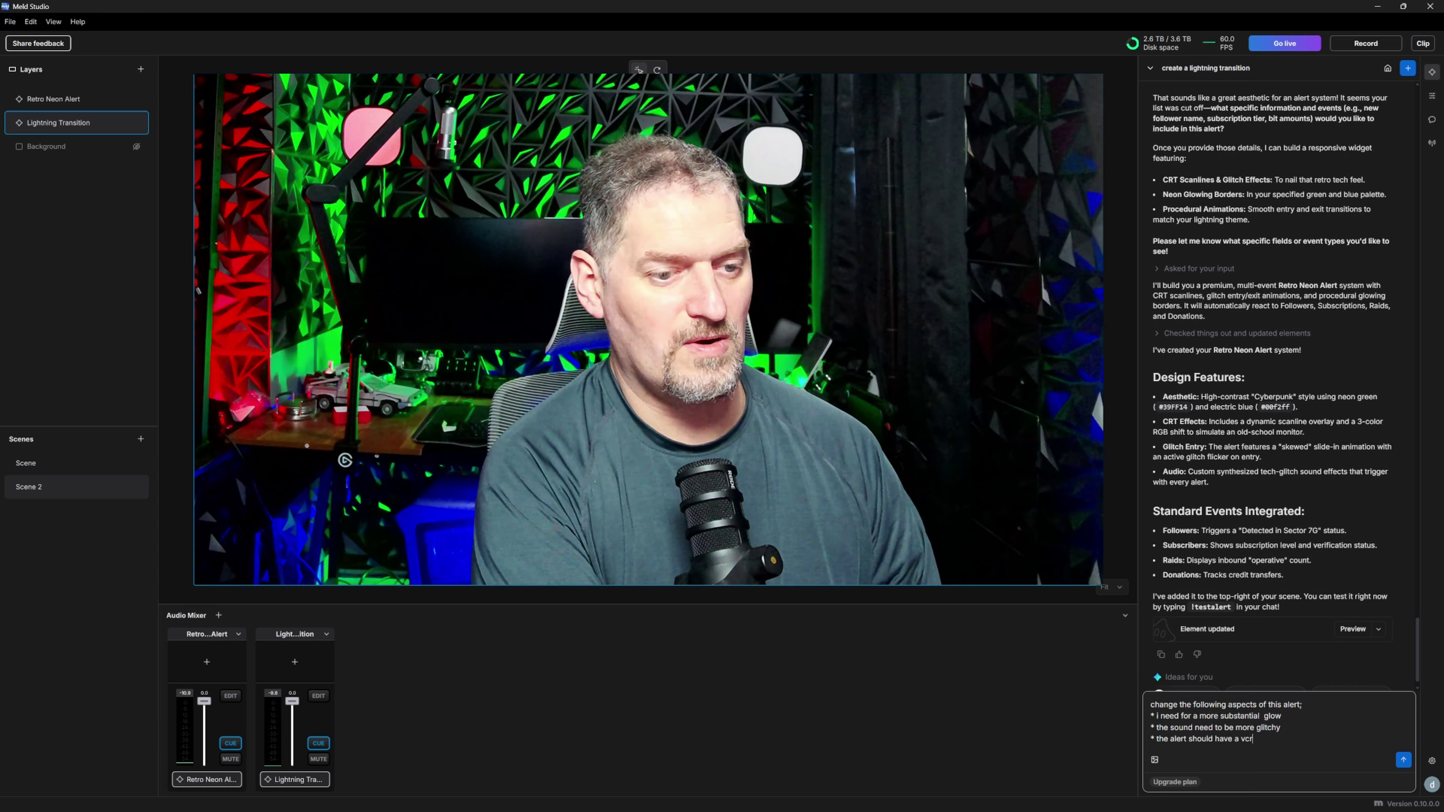
text( sty)
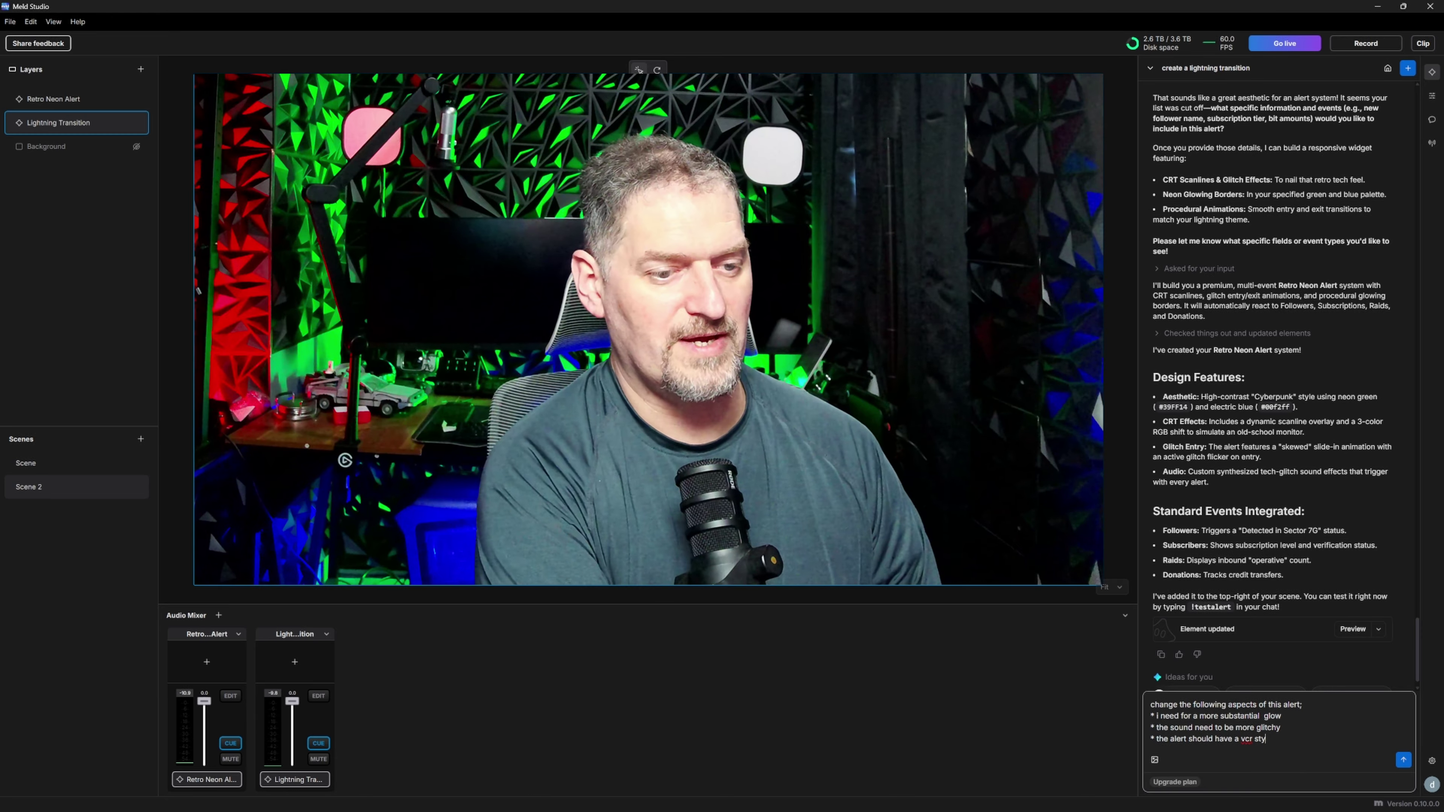
key(BackSpace)
key(BackSpace)
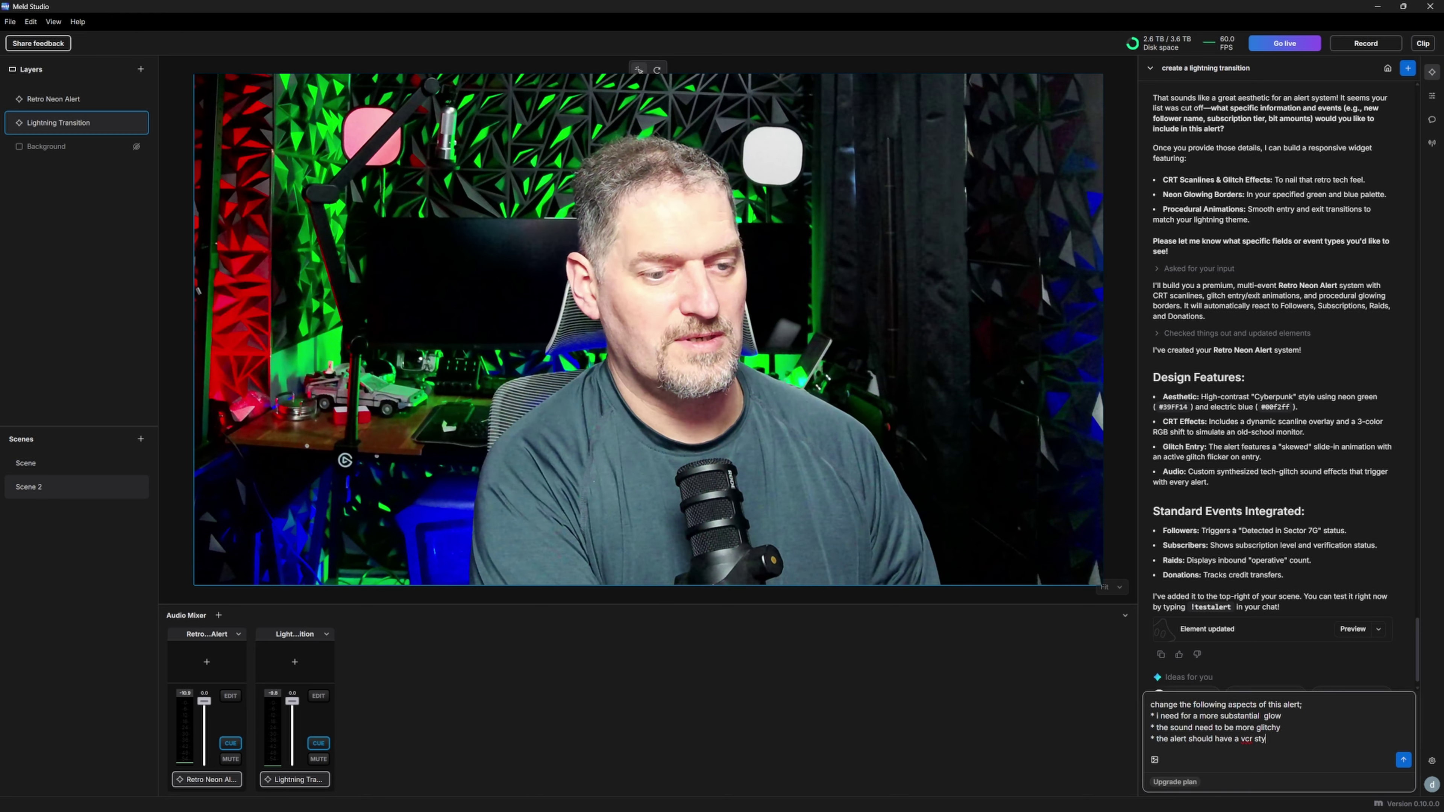
text(le loo)
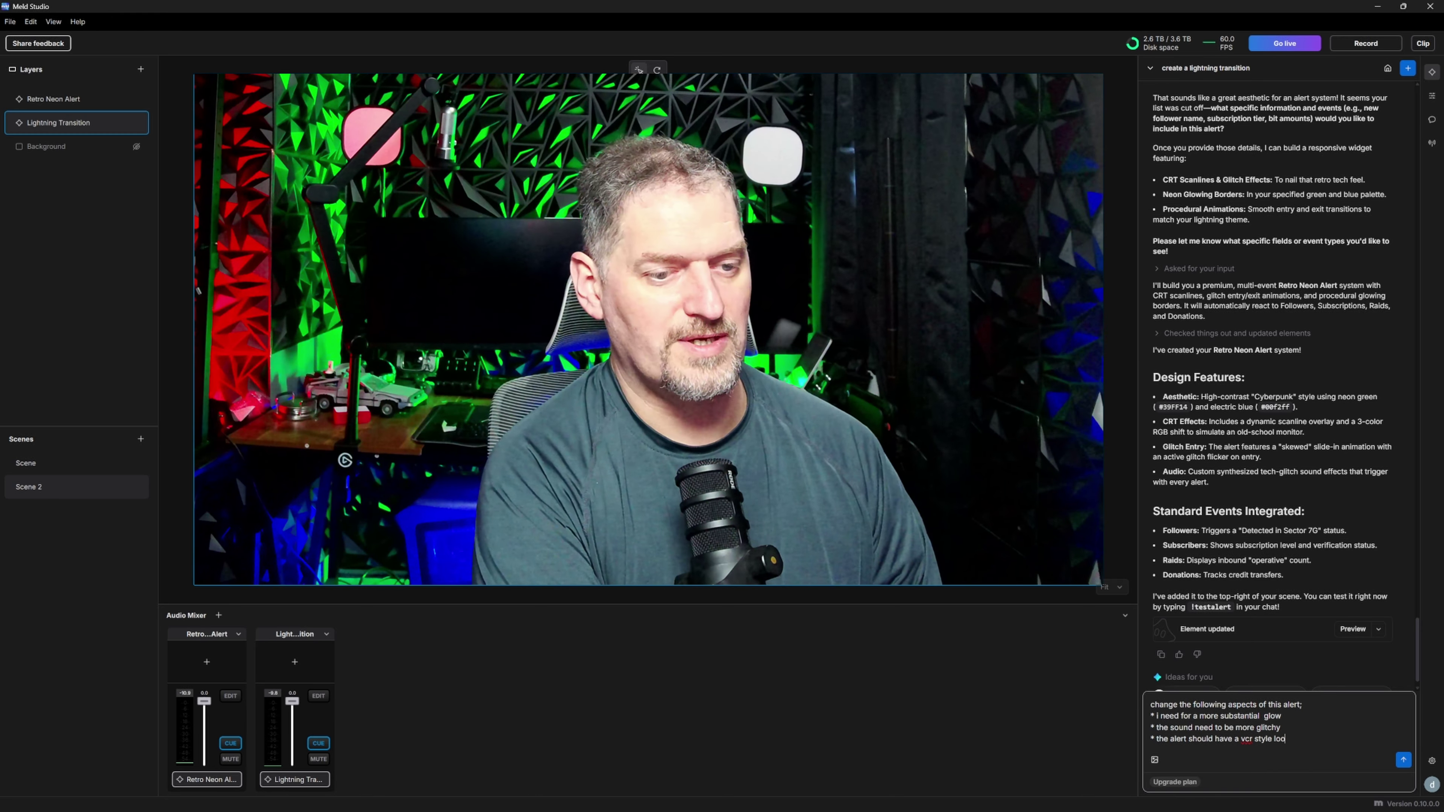
text(k)
key(Return)
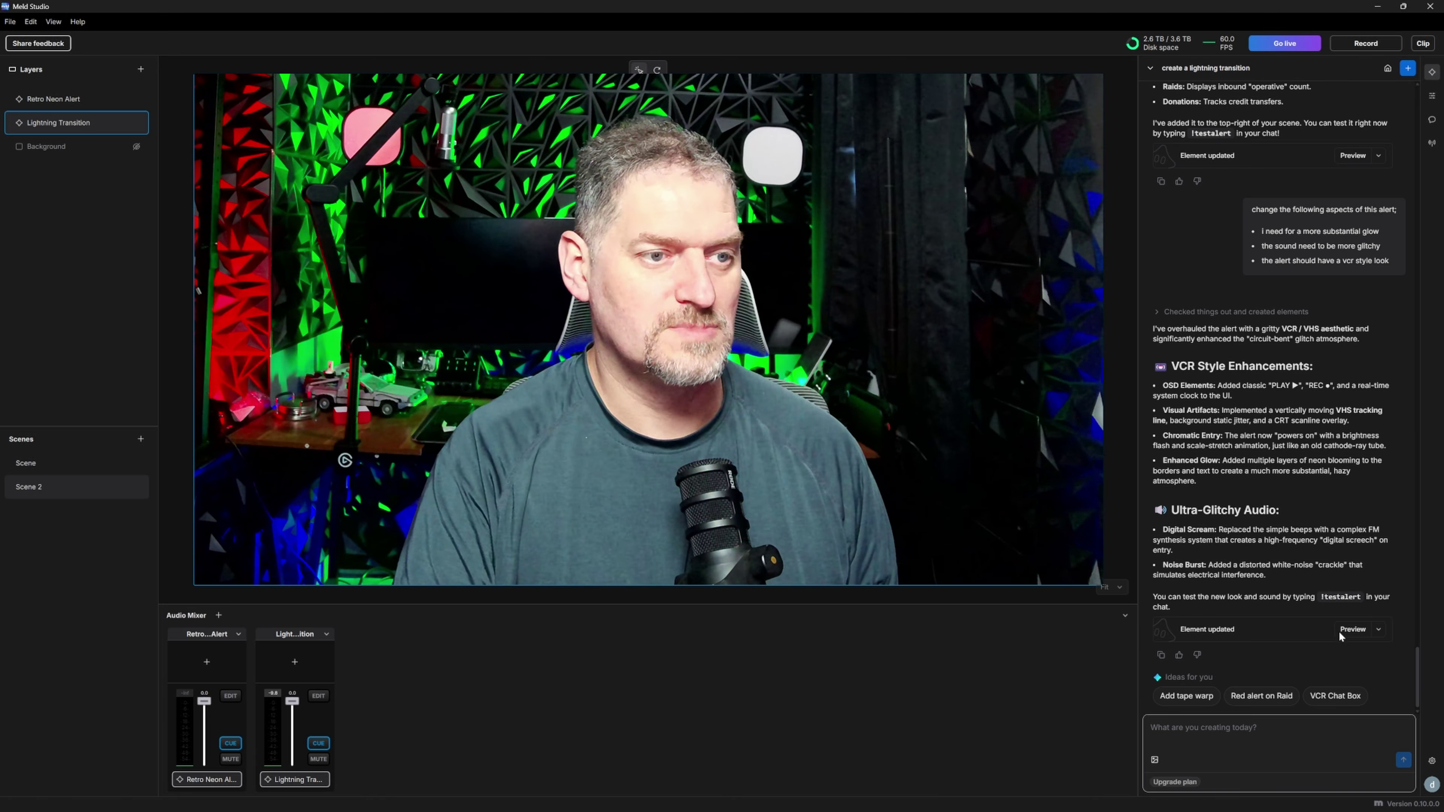
- Preview the updated VCR-style alert with the Raid, Follow and Sub events
click(1350, 629)
click(1337, 661)
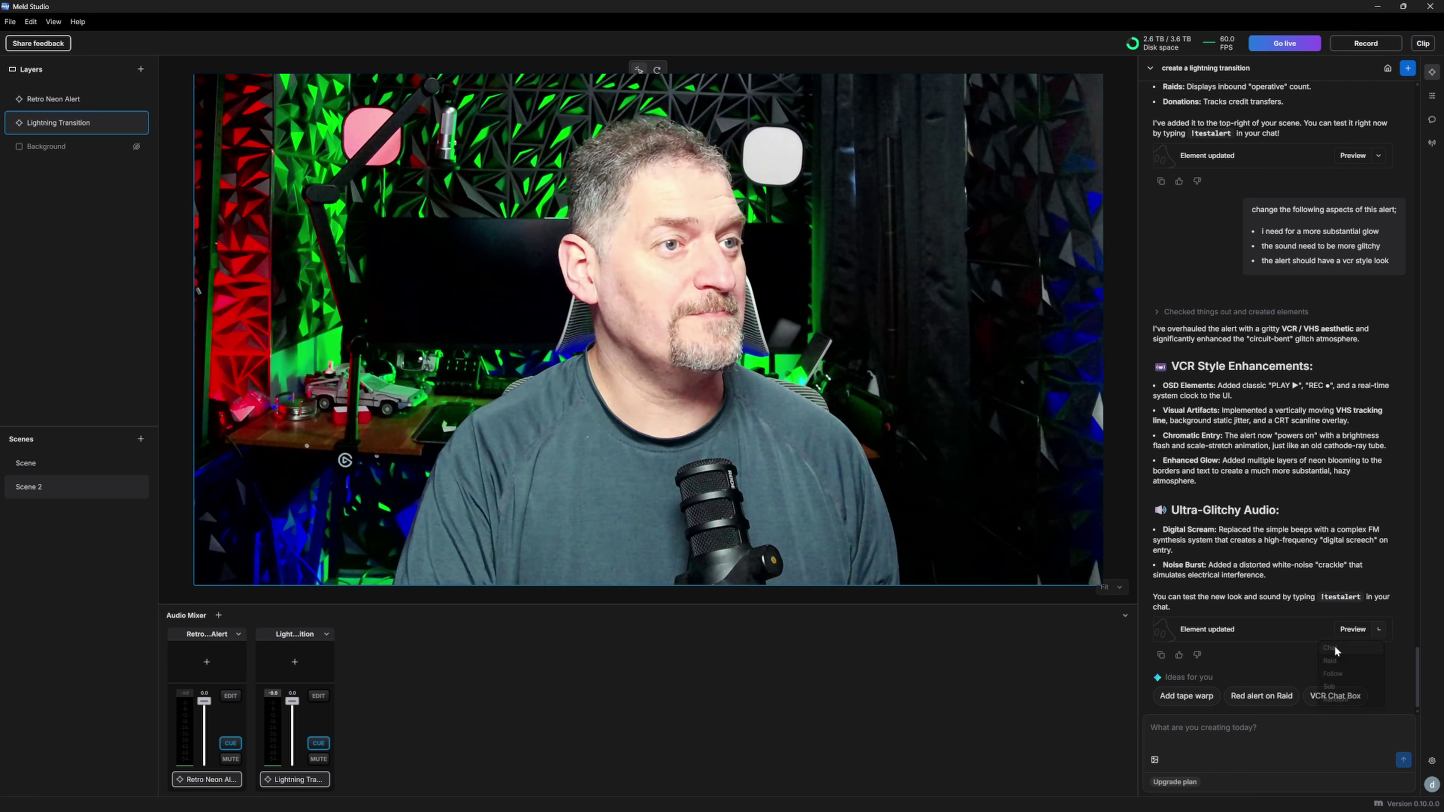
click(1357, 631)
click(1337, 677)
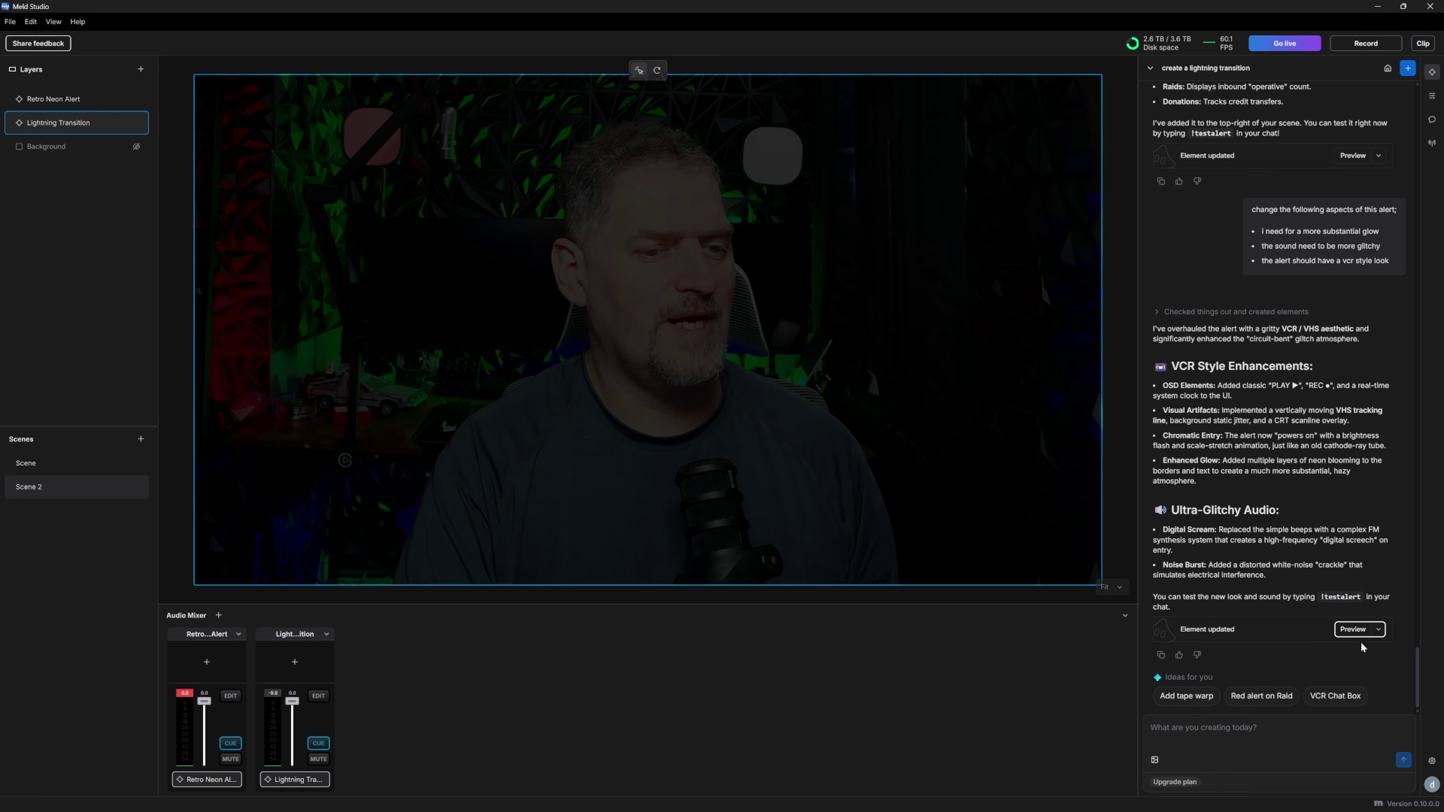
click(1359, 631)
click(1330, 689)
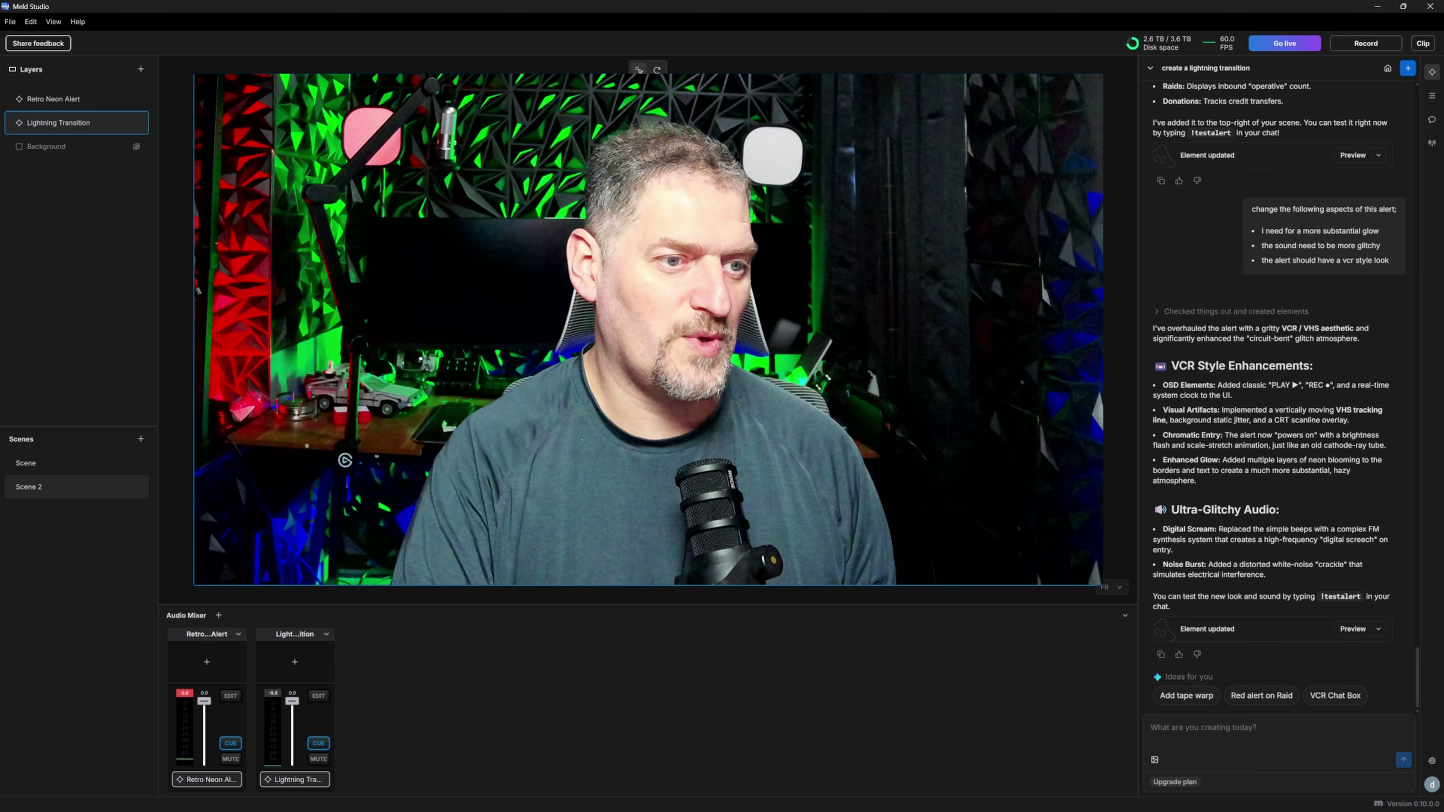
- Send the suggested VCR Chat Box prompt "Create a matching VCR-style chat overlay." to the AI assistant
click(1348, 703)
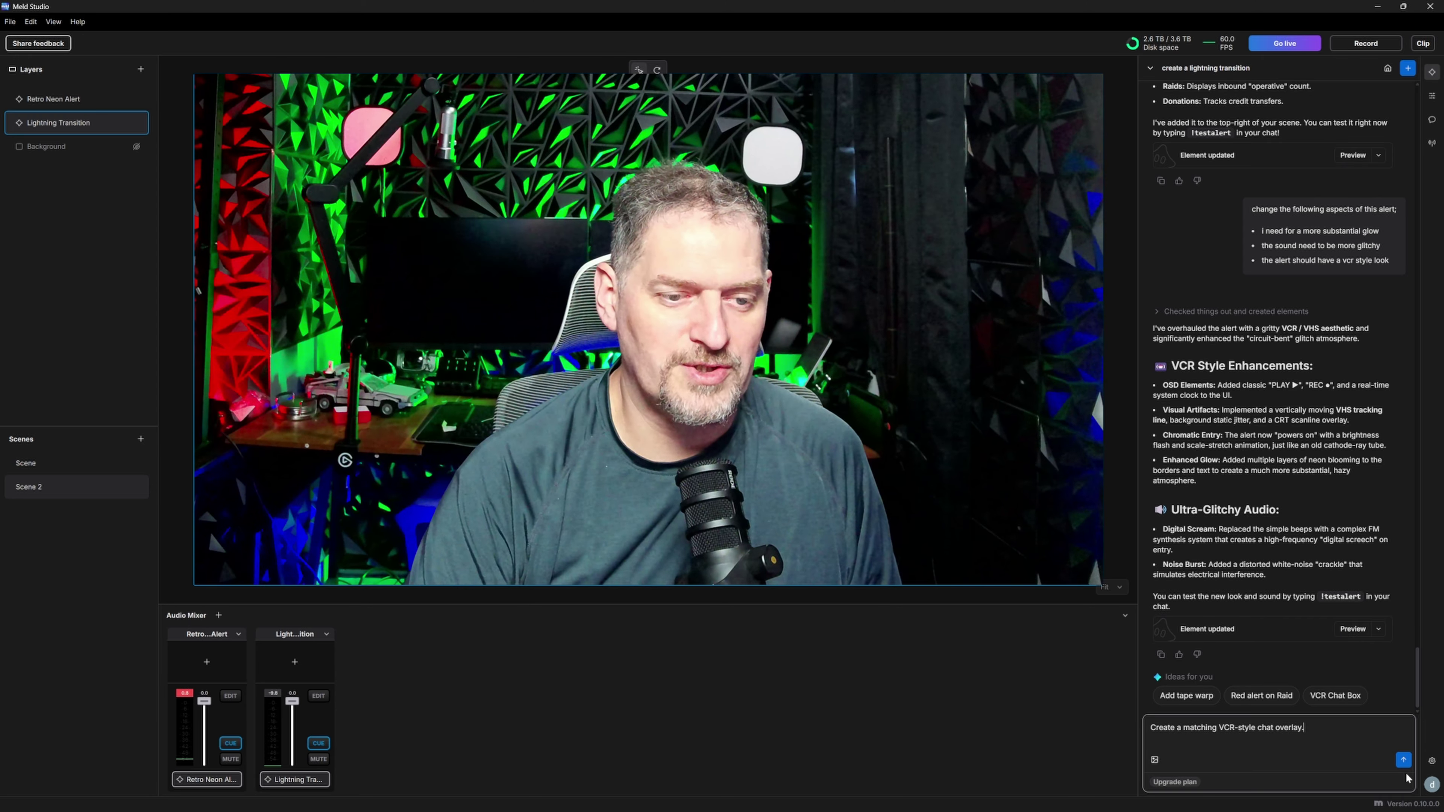
click(1404, 760)
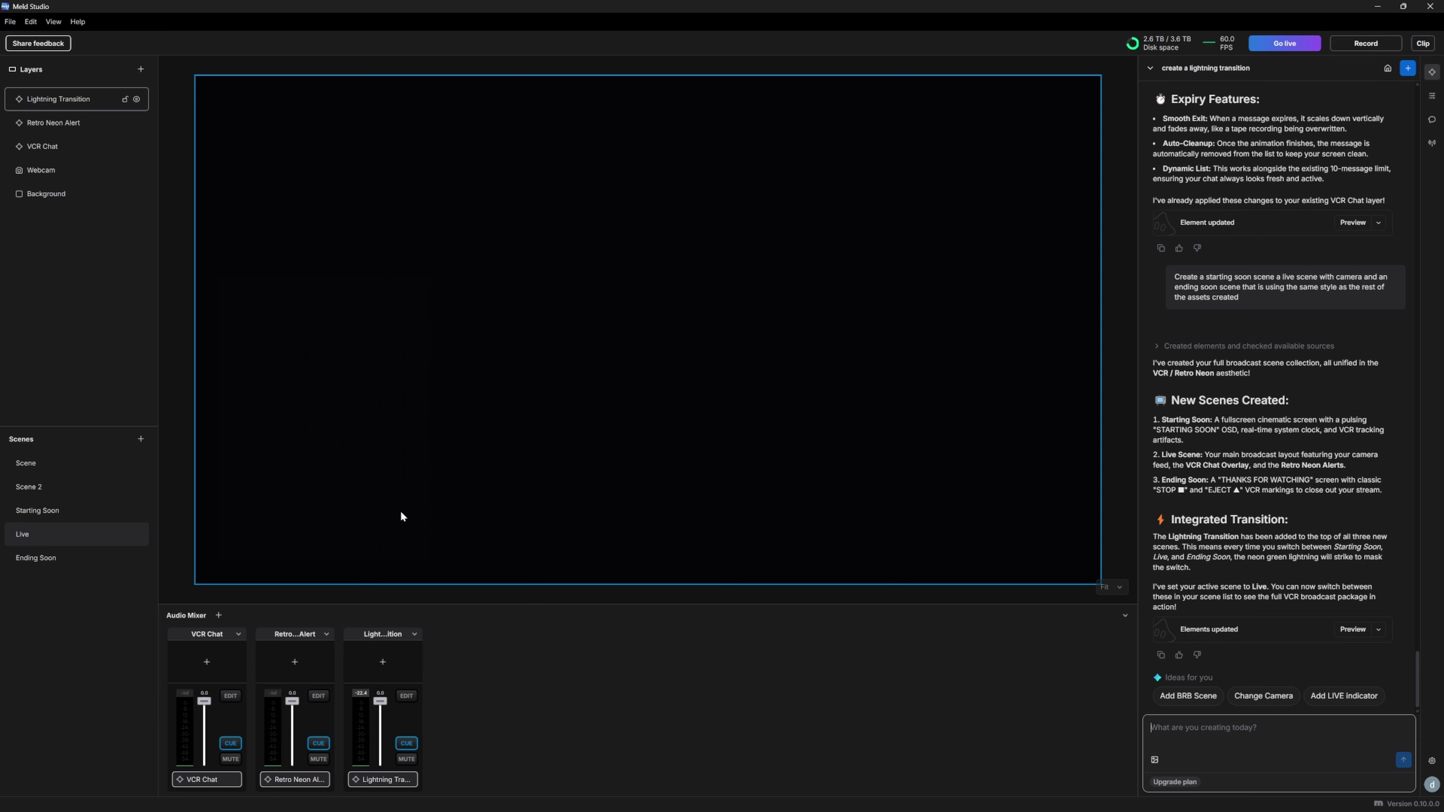
- Review the generated Starting Soon, Live and Ending Soon scenes one after another on the canvas
click(57, 513)
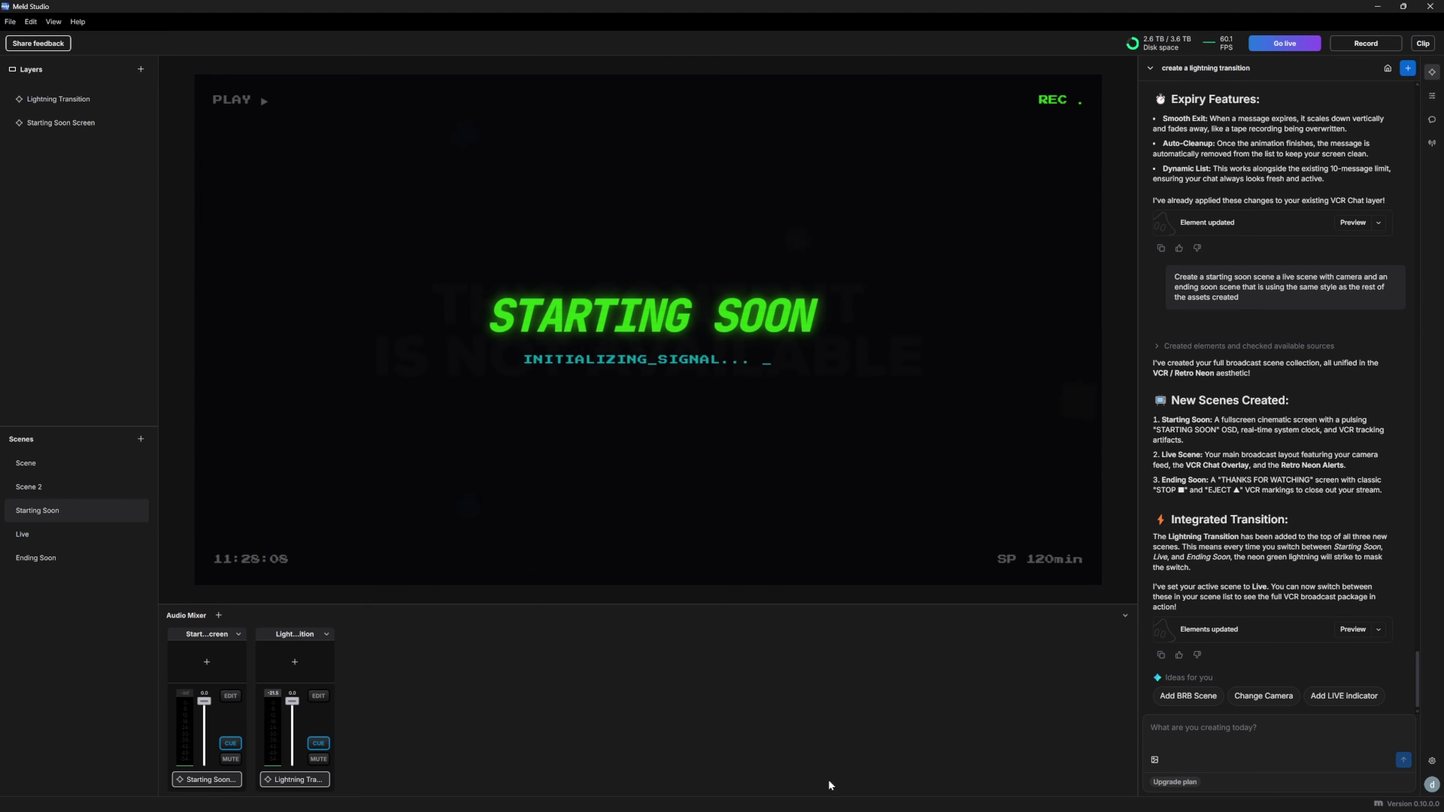
click(43, 536)
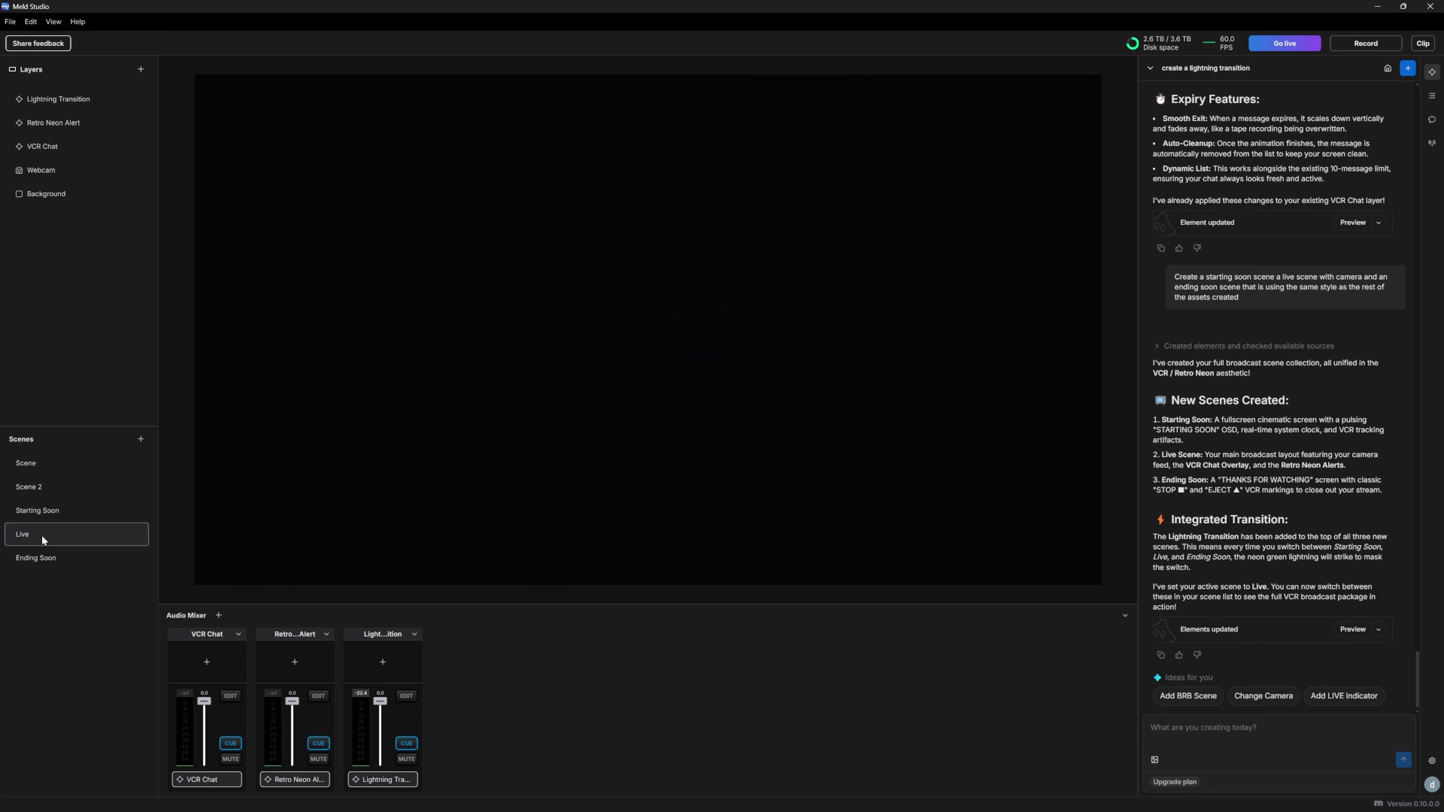
click(935, 320)
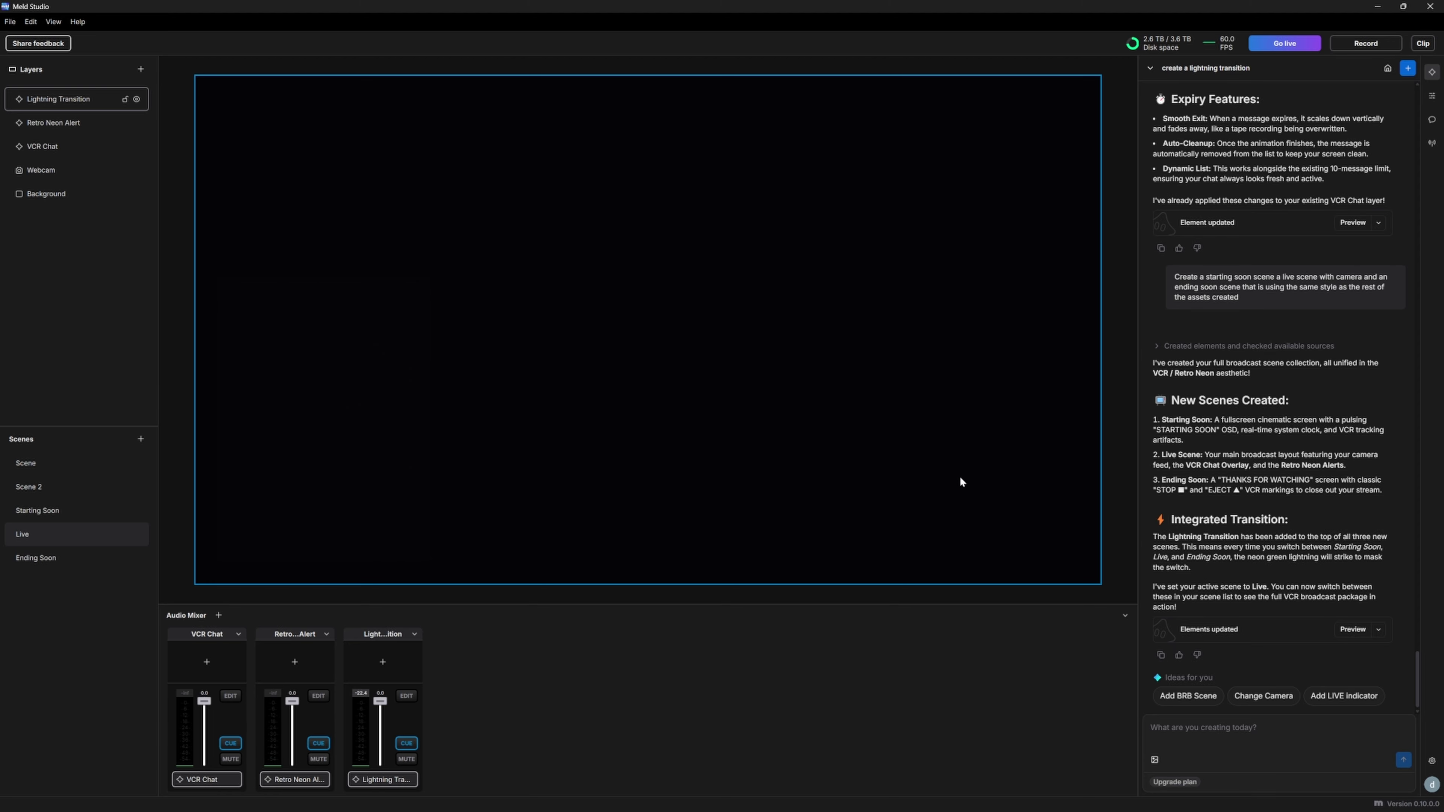
click(53, 559)
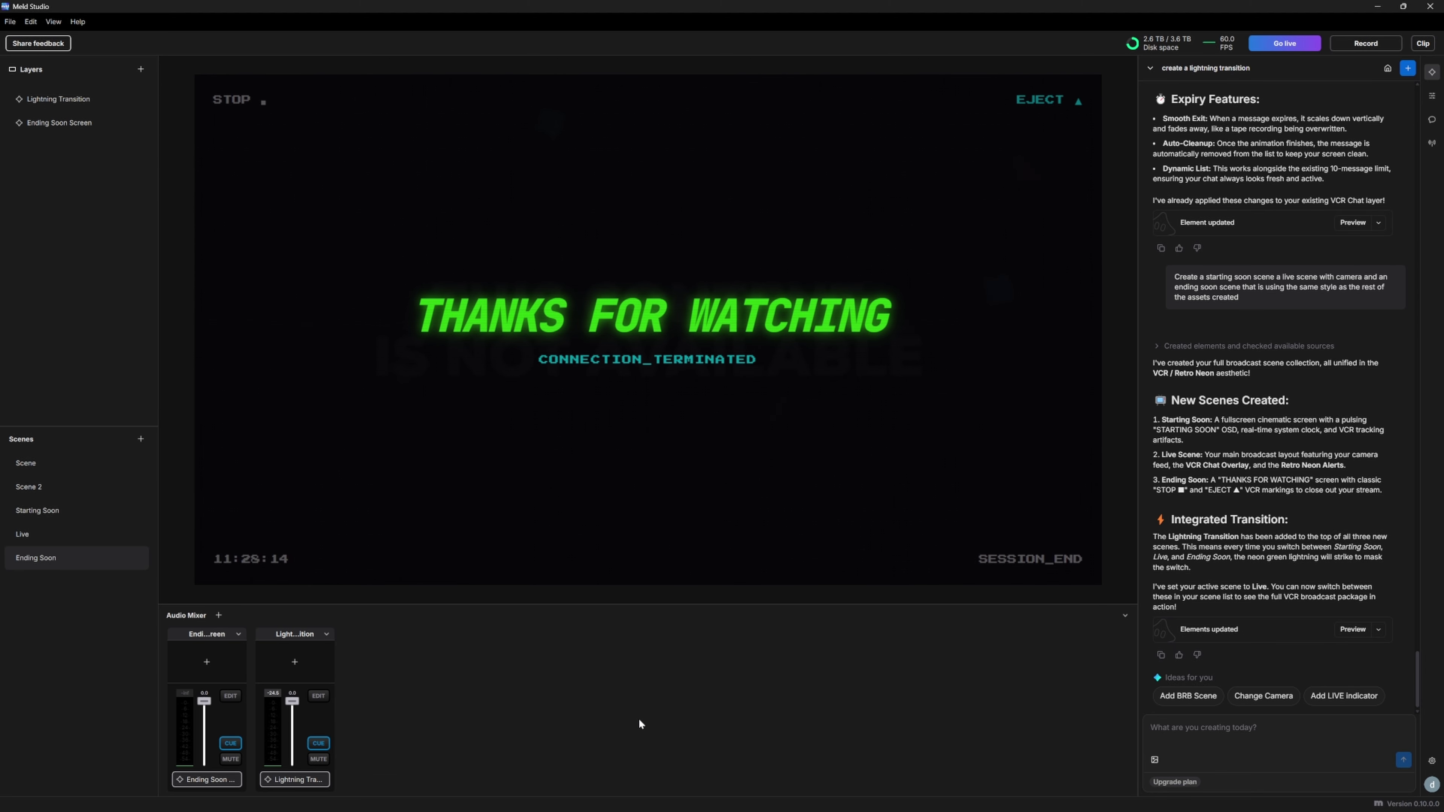
click(786, 481)
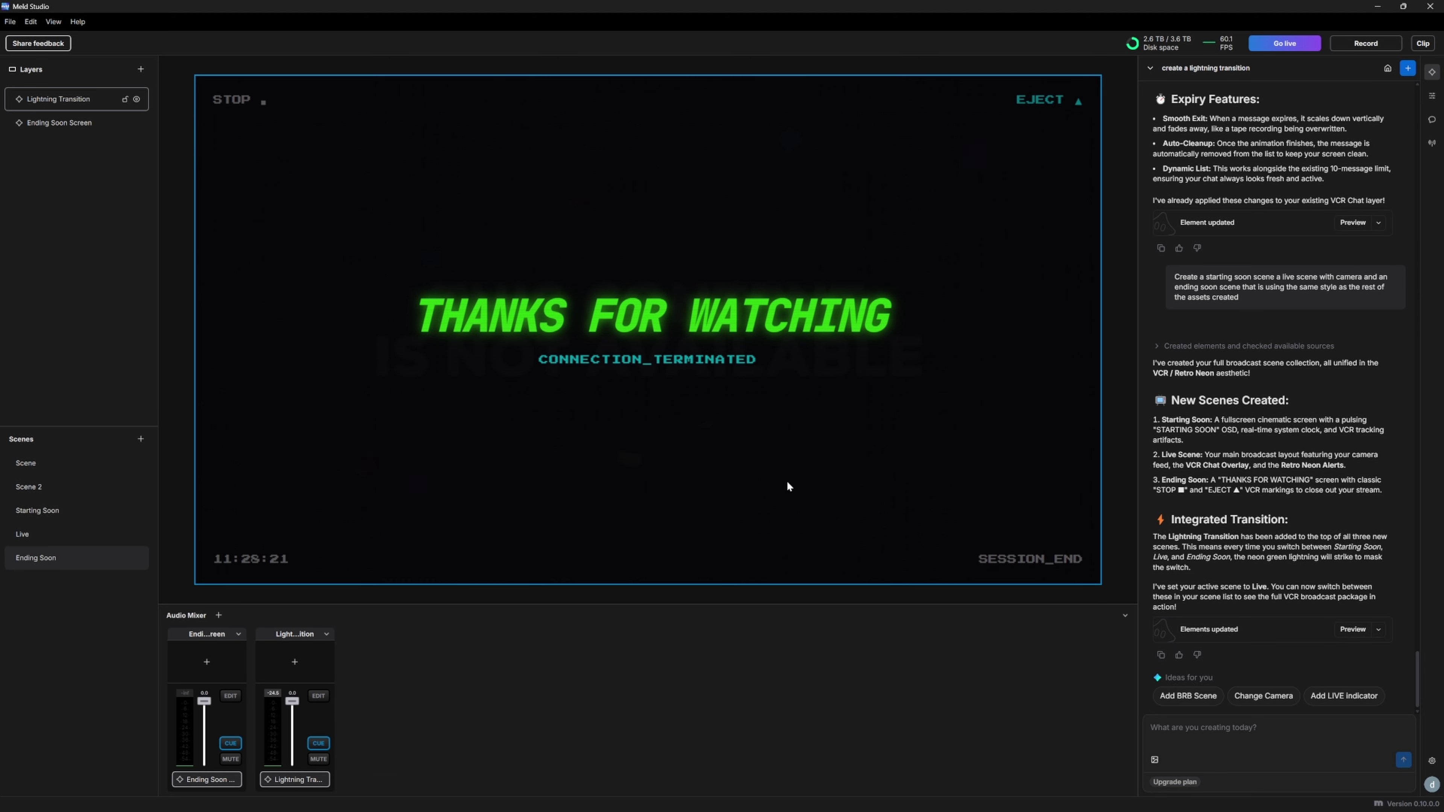